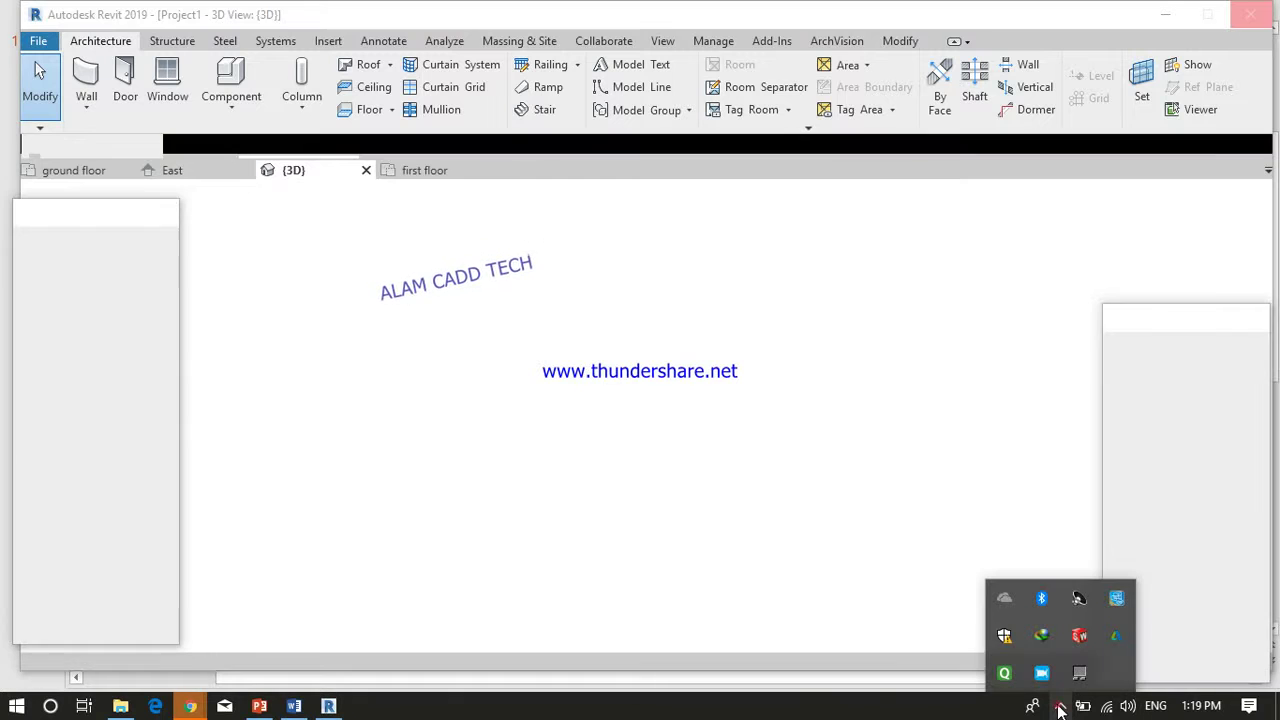
pyautogui.click(1042, 676)
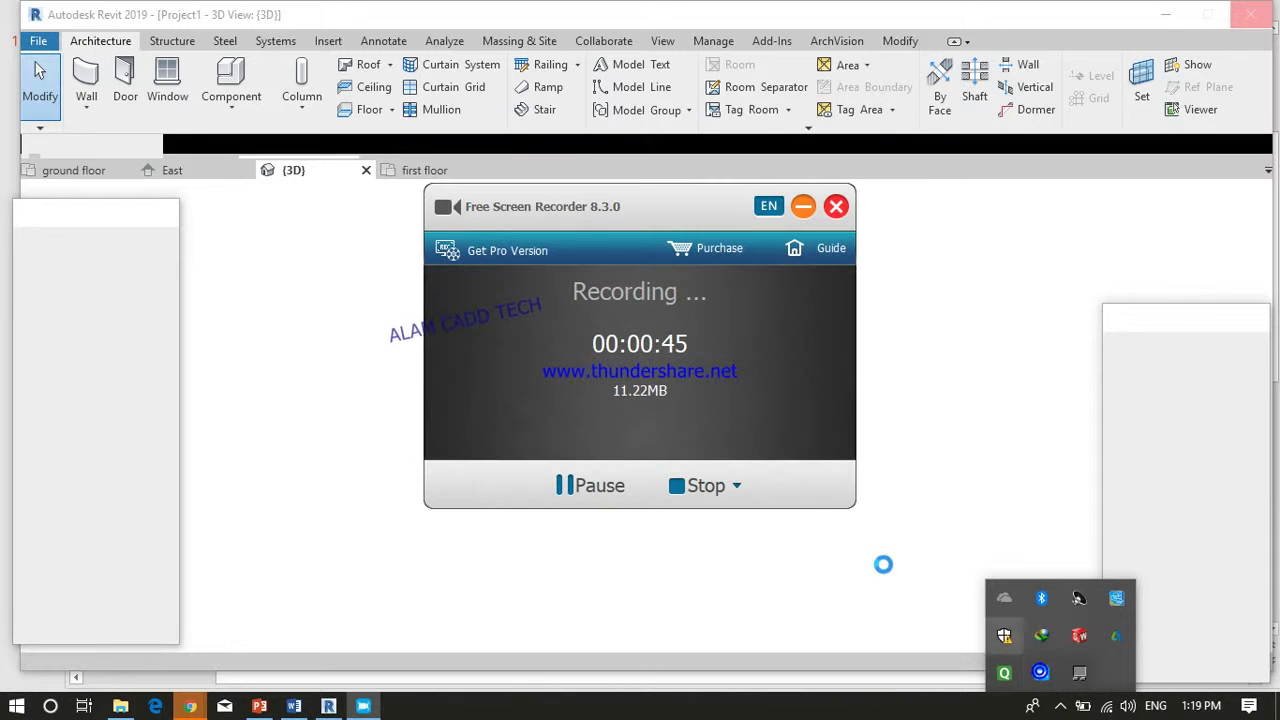
pyautogui.moveTo(623, 514); pyautogui.dragTo(1062, 476)
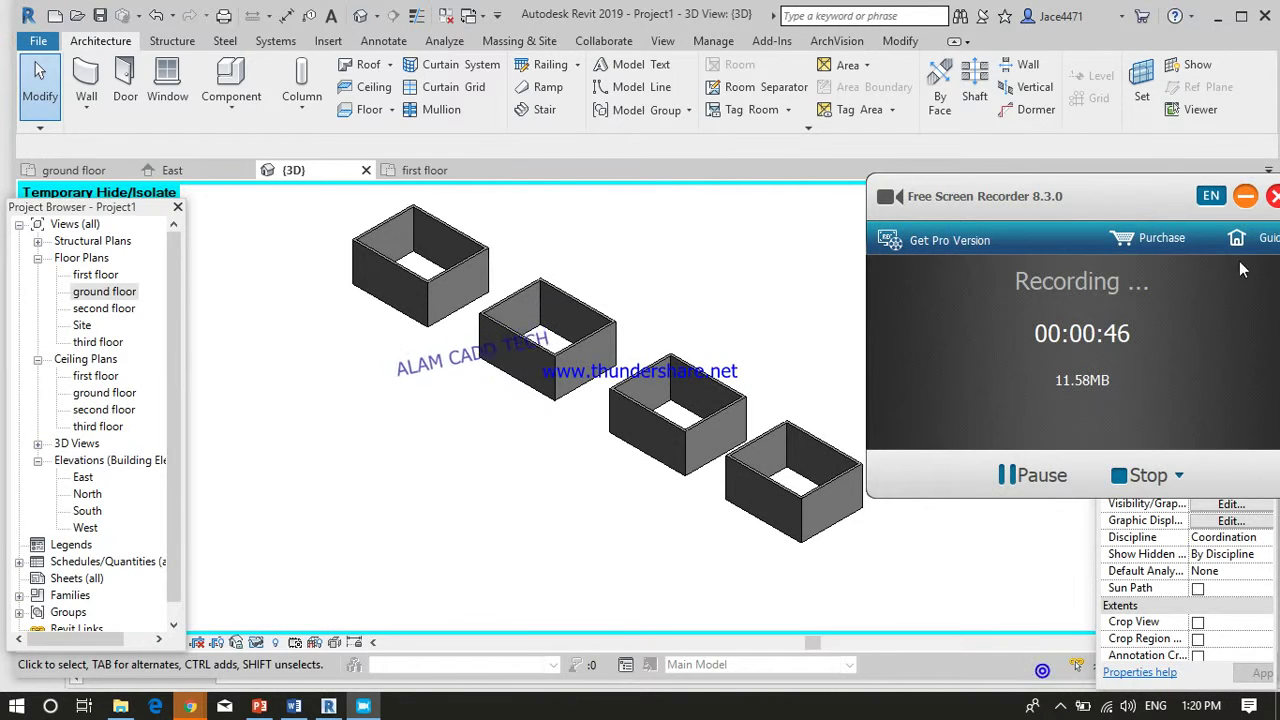
pyautogui.click(1245, 196)
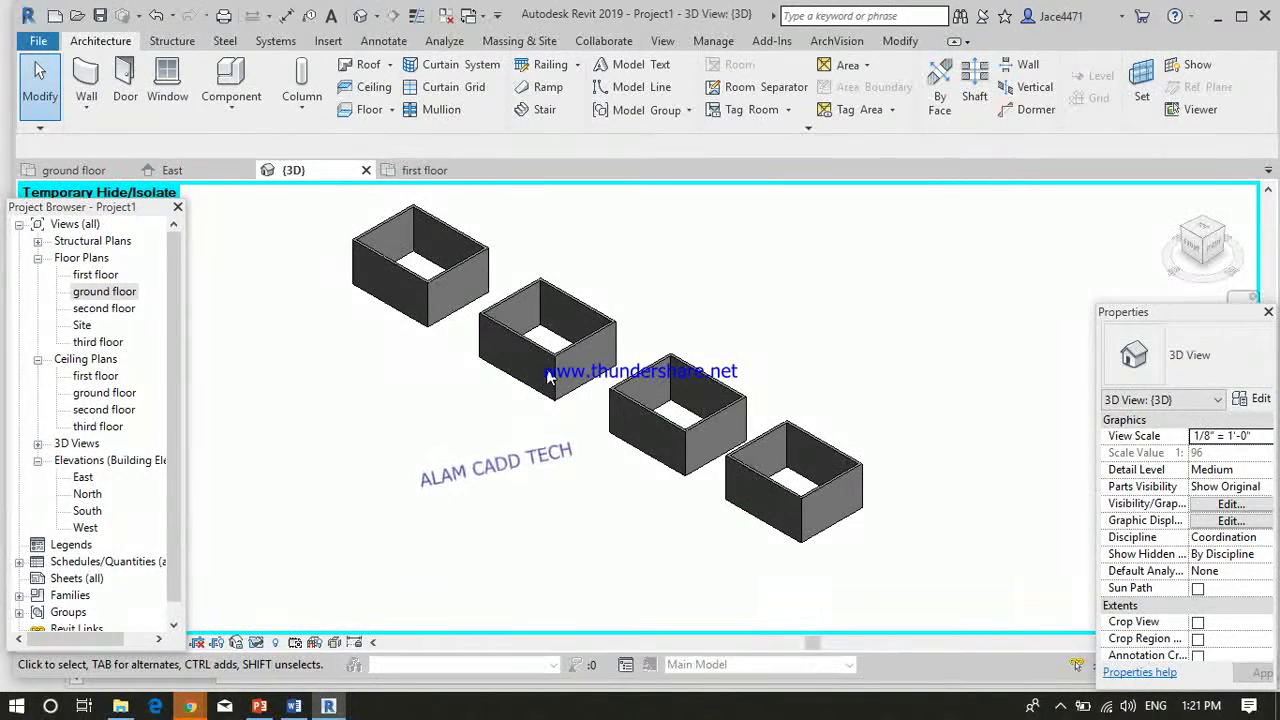
# - Start a Roof by Footprint in the ground floor plan and assign the roof to the first floor level
pyautogui.doubleClick(100, 292)
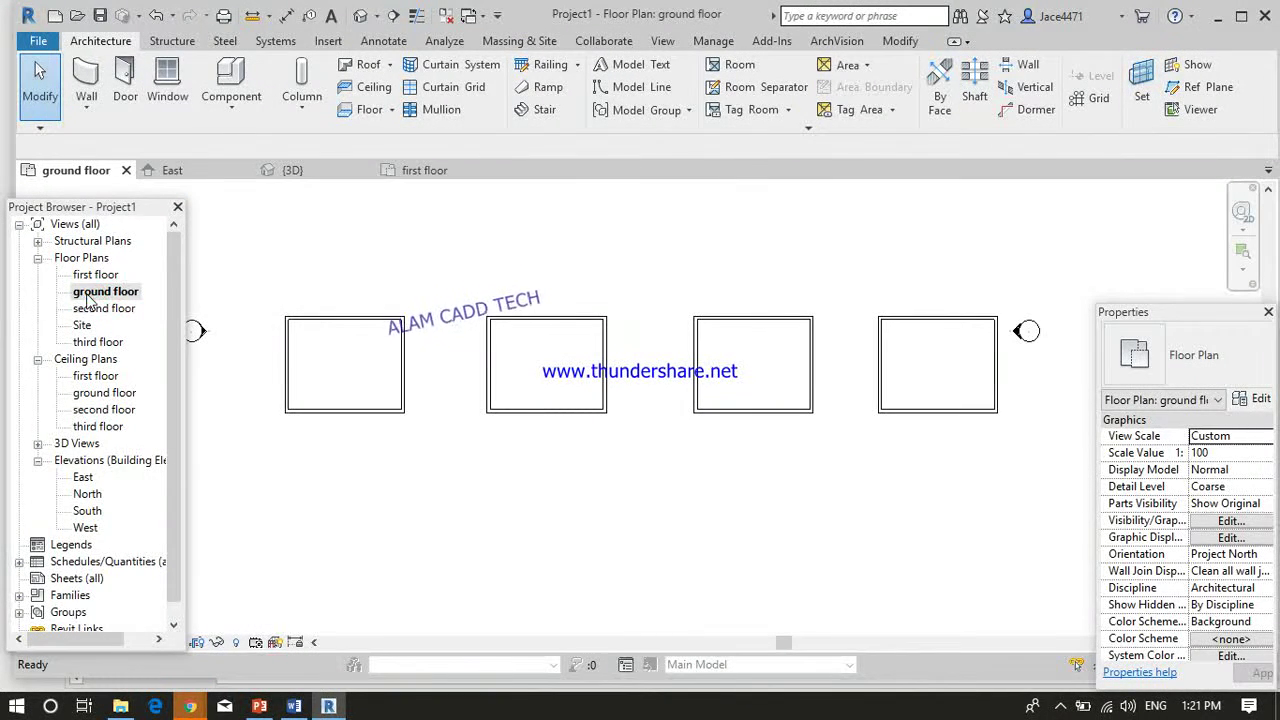
pyautogui.click(391, 66)
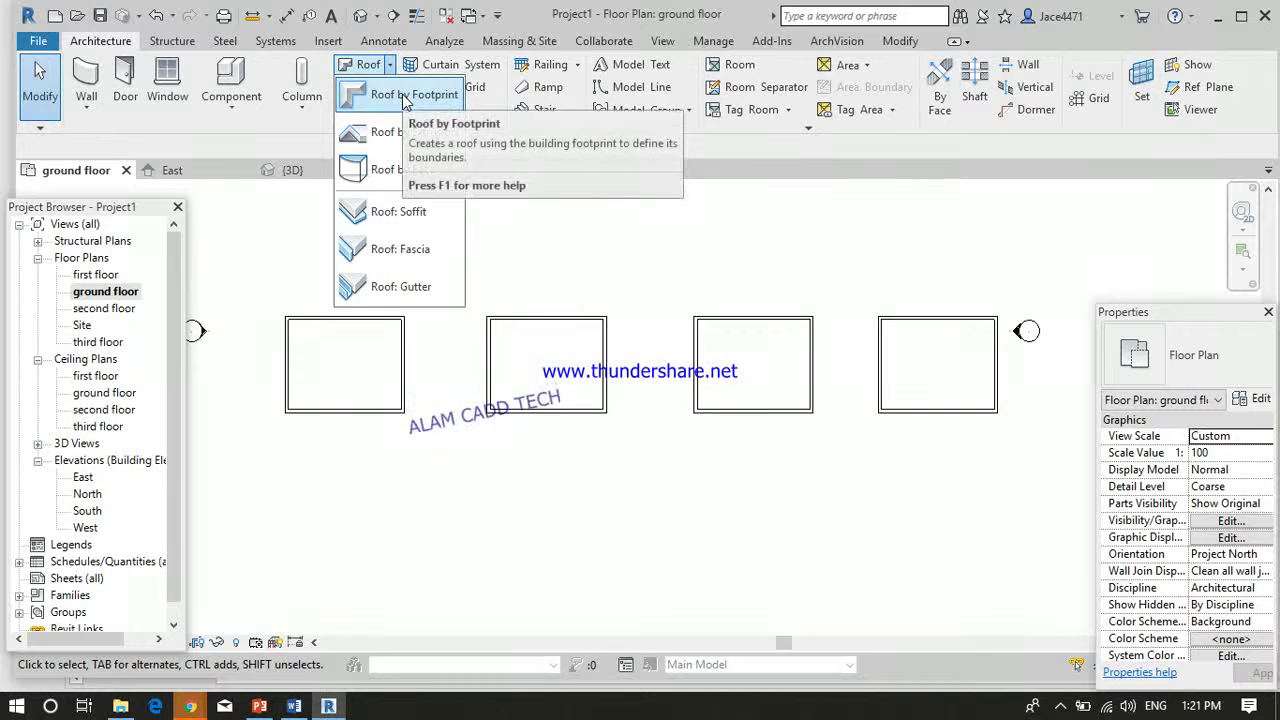
pyautogui.click(404, 97)
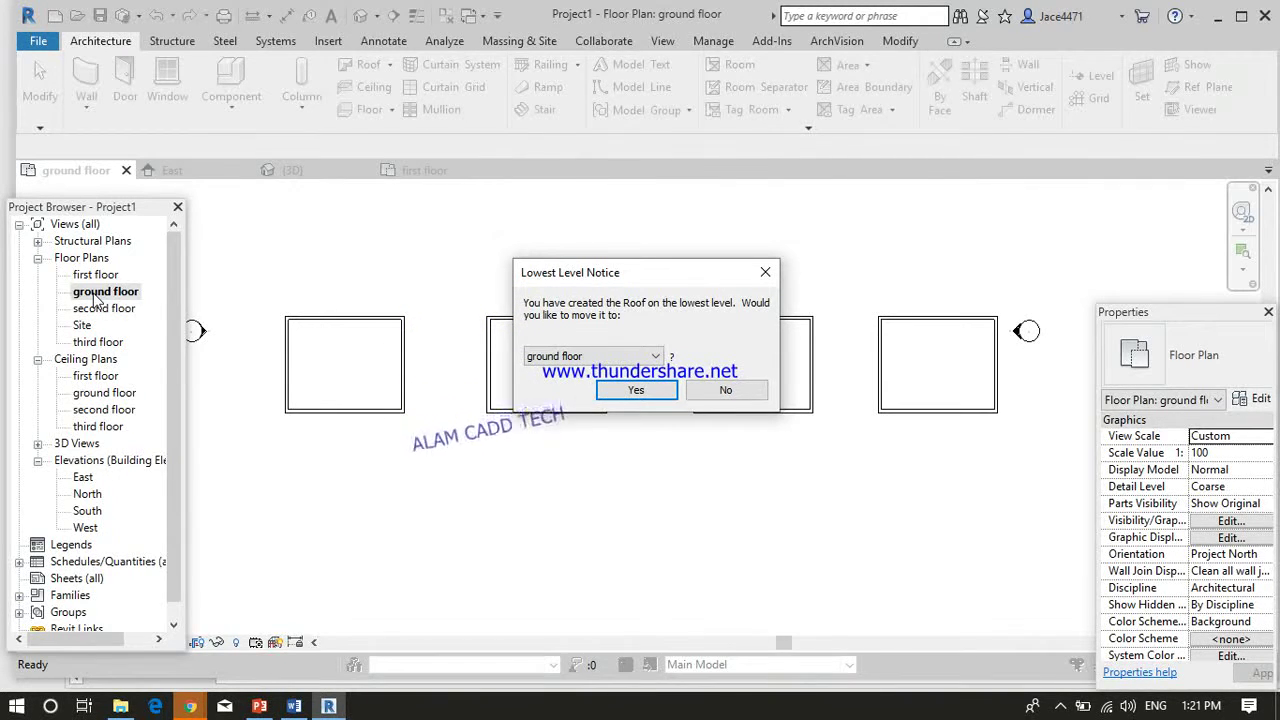
pyautogui.click(652, 357)
pyautogui.click(580, 368)
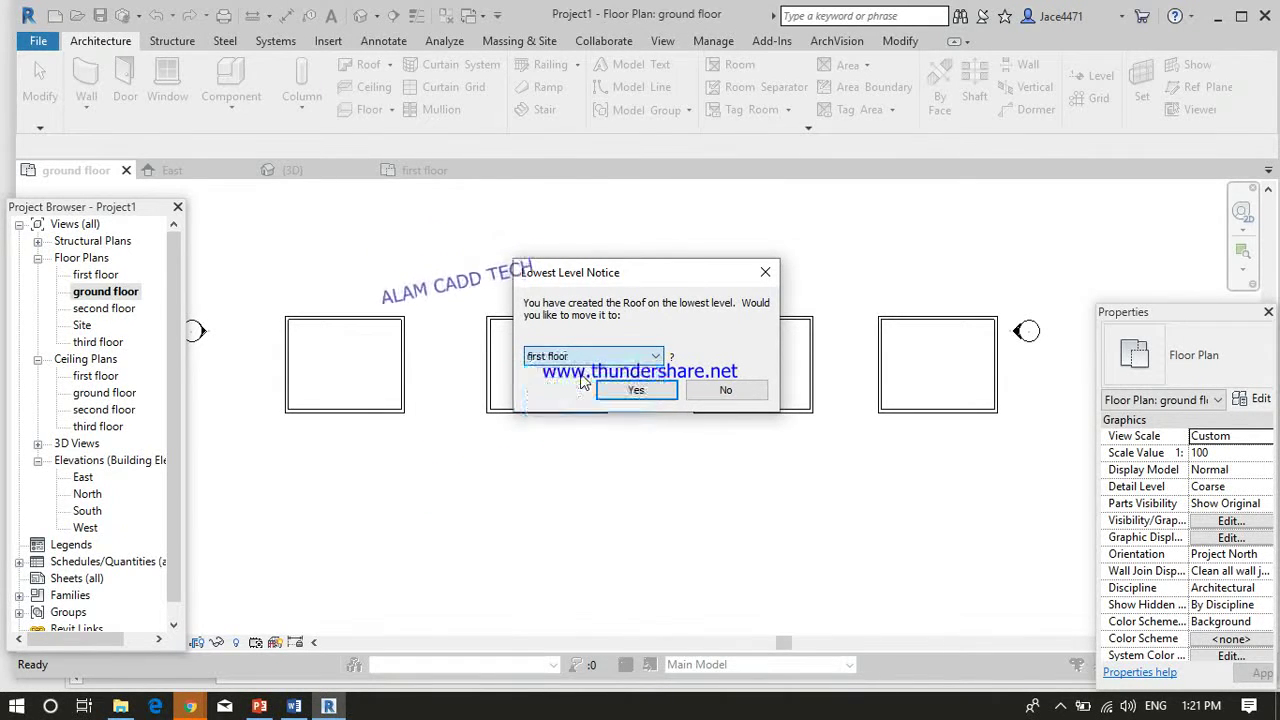
pyautogui.click(618, 392)
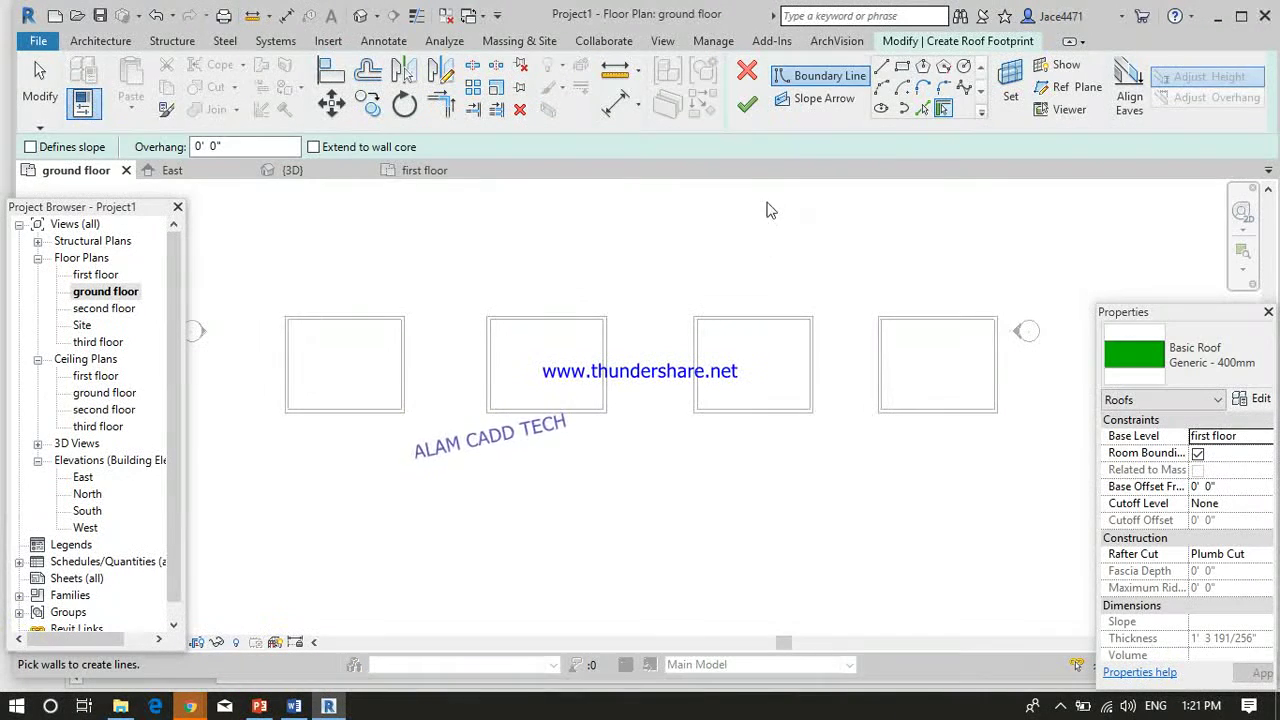
# - Sketch a rectangular roof boundary around the westernmost building, offset 1' 0" outside its walls
pyautogui.click(902, 65)
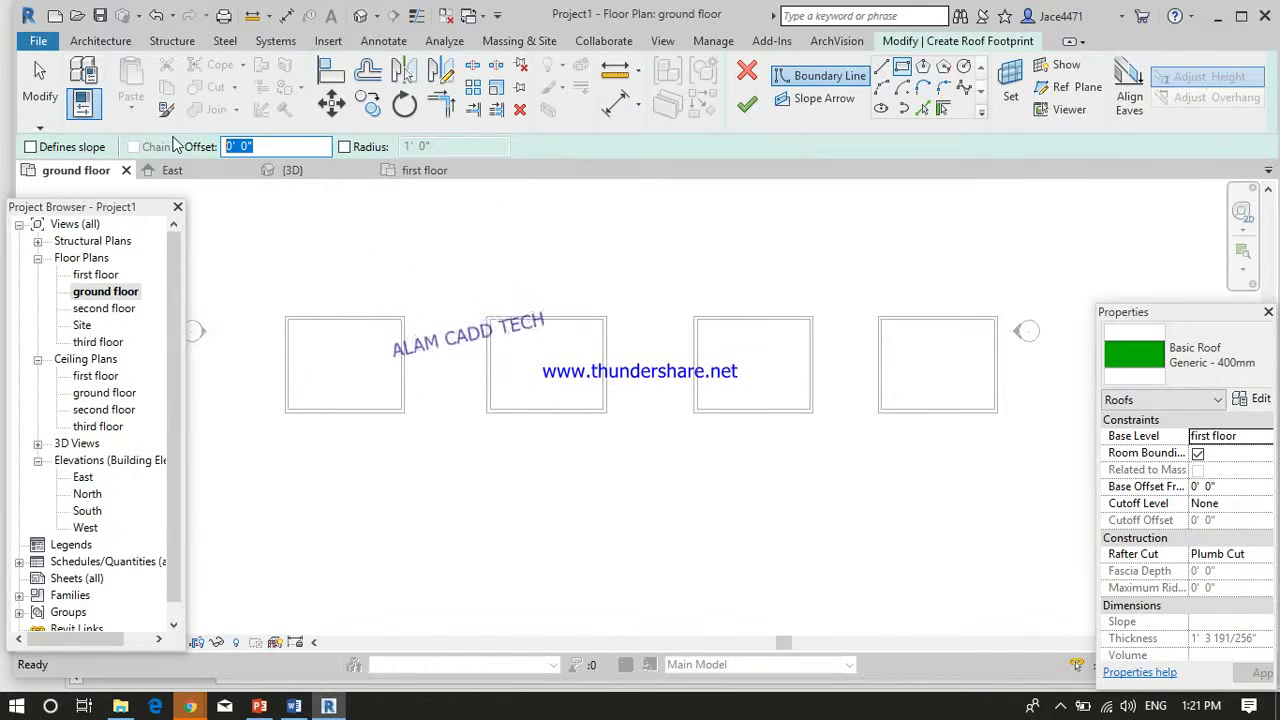
pyautogui.write("1'")
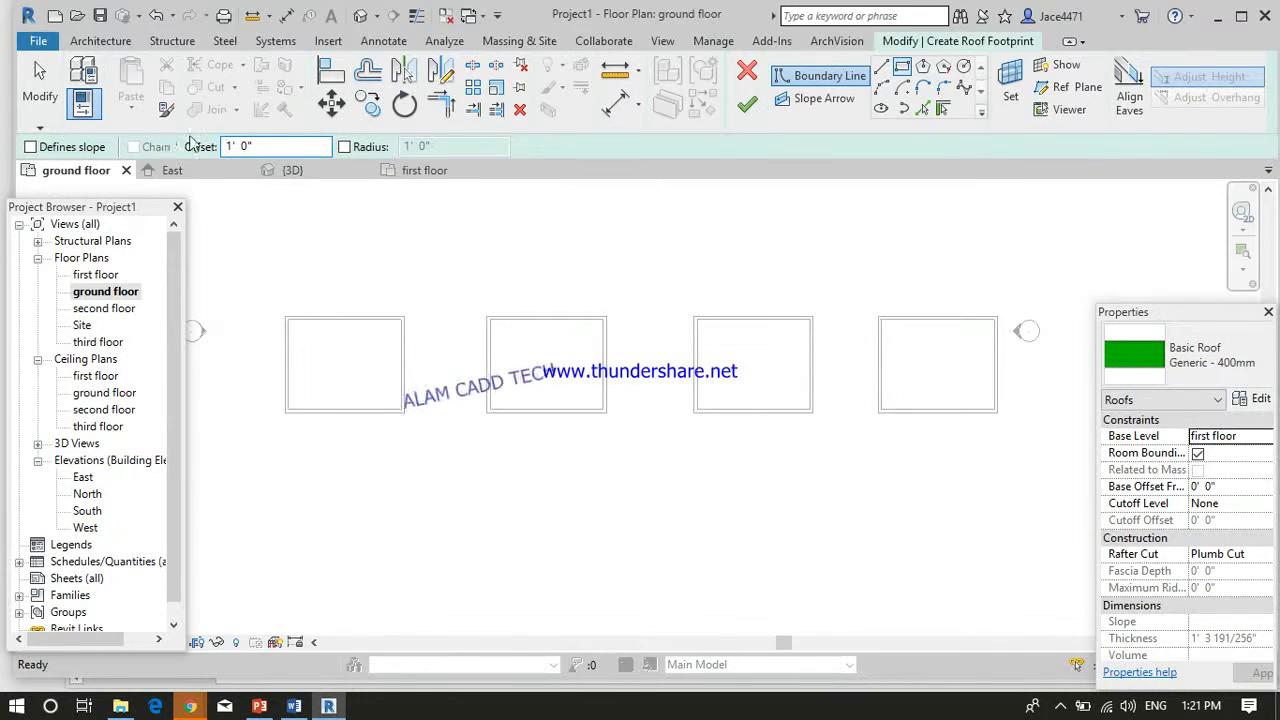
pyautogui.click(285, 320)
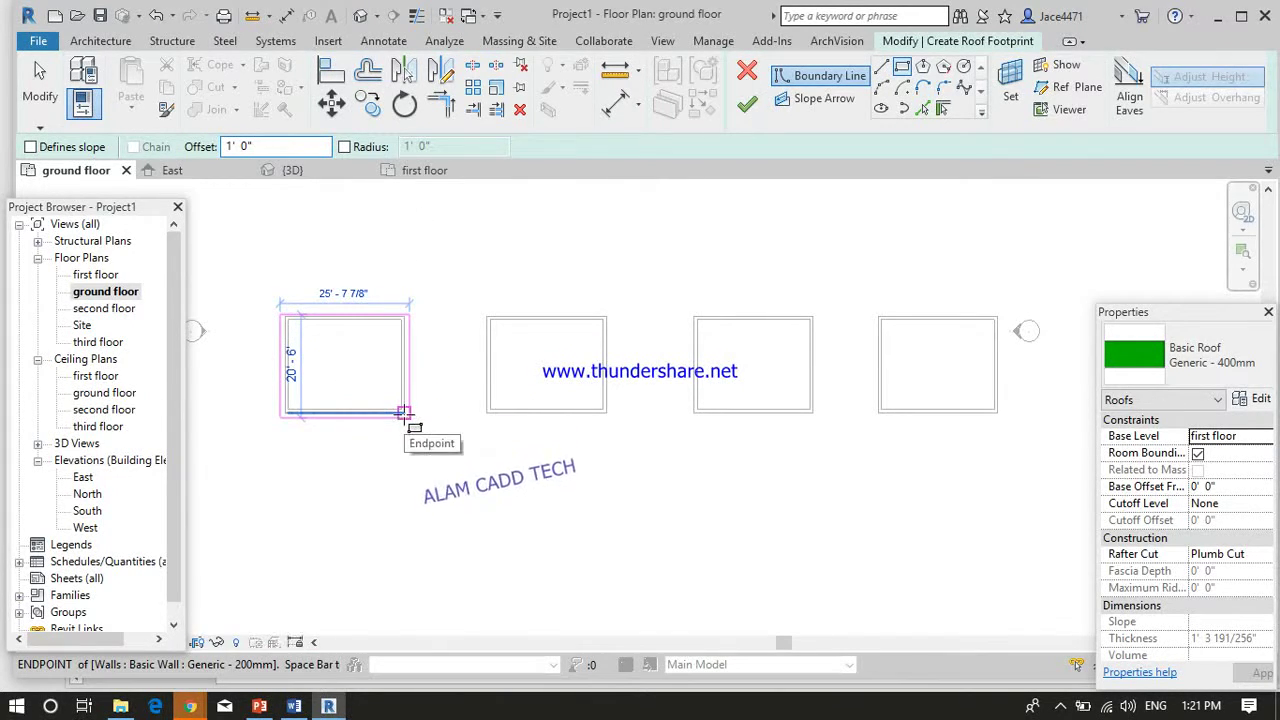
pyautogui.click(404, 413)
pyautogui.scroll(2, 404, 413)
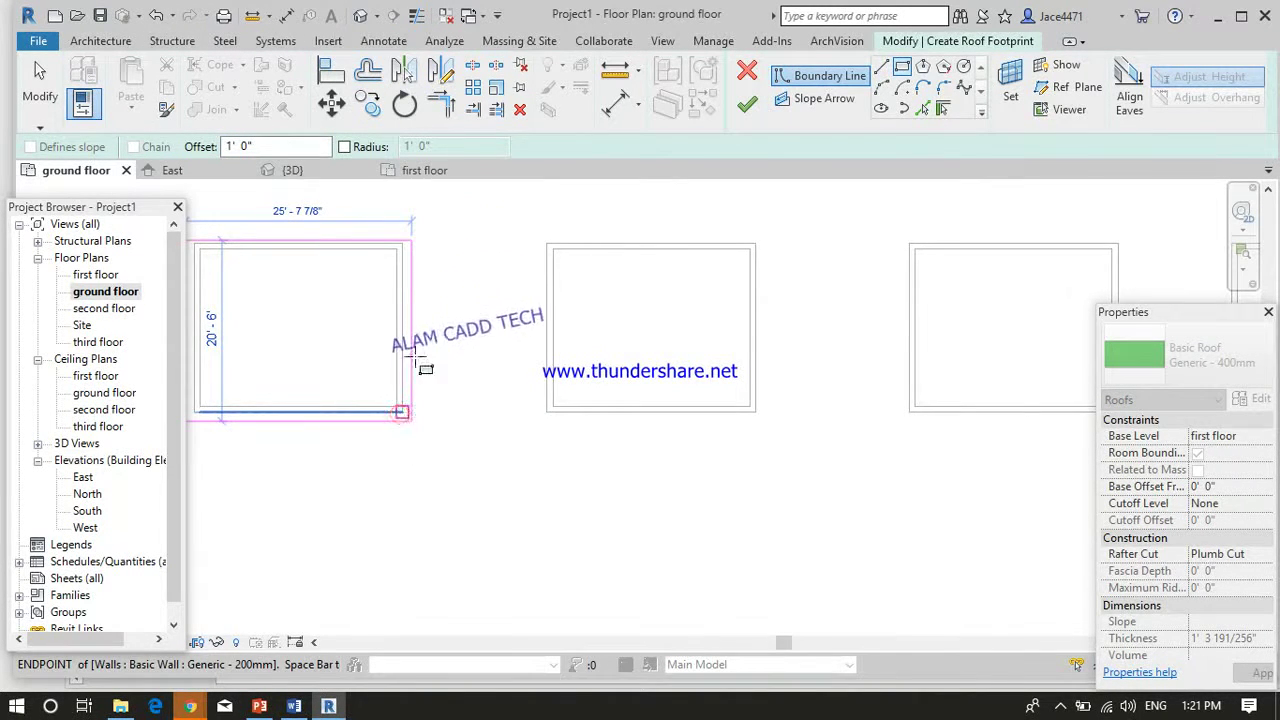
pyautogui.click(404, 413)
pyautogui.scroll(-2, 428, 248)
pyautogui.scroll(-2, 418, 290)
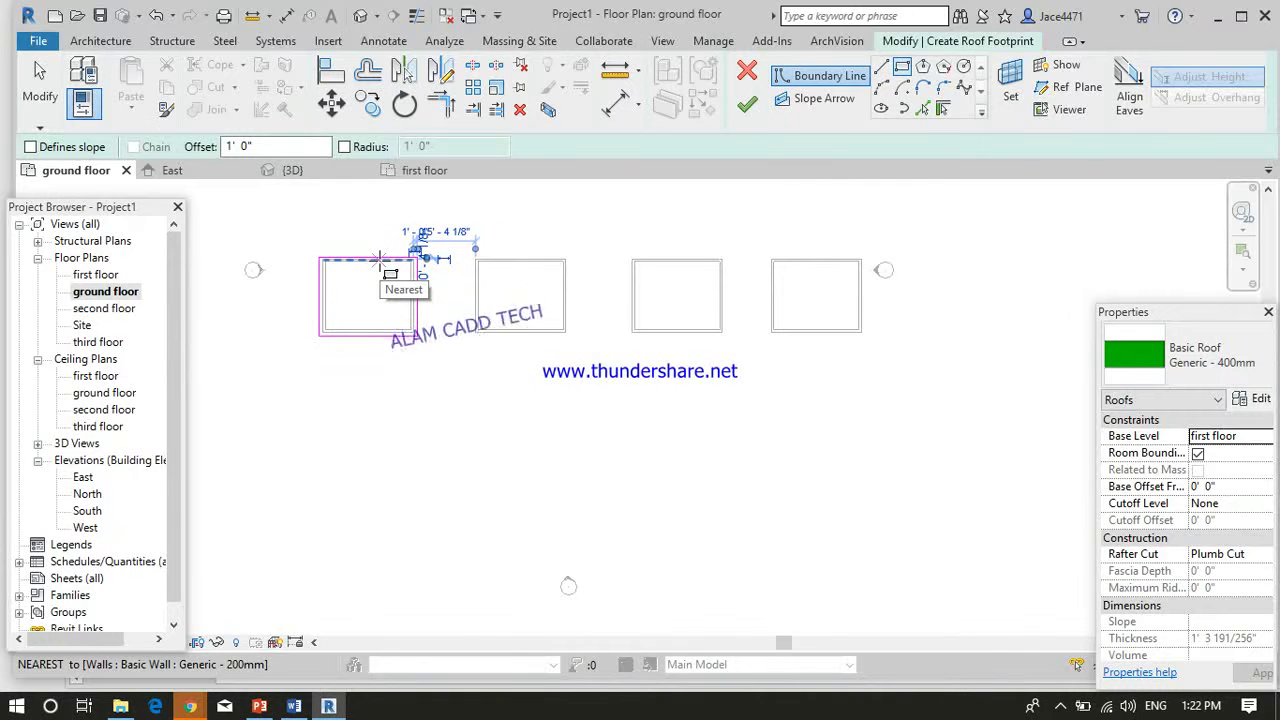
pyautogui.press('Escape')
pyautogui.press('Escape')
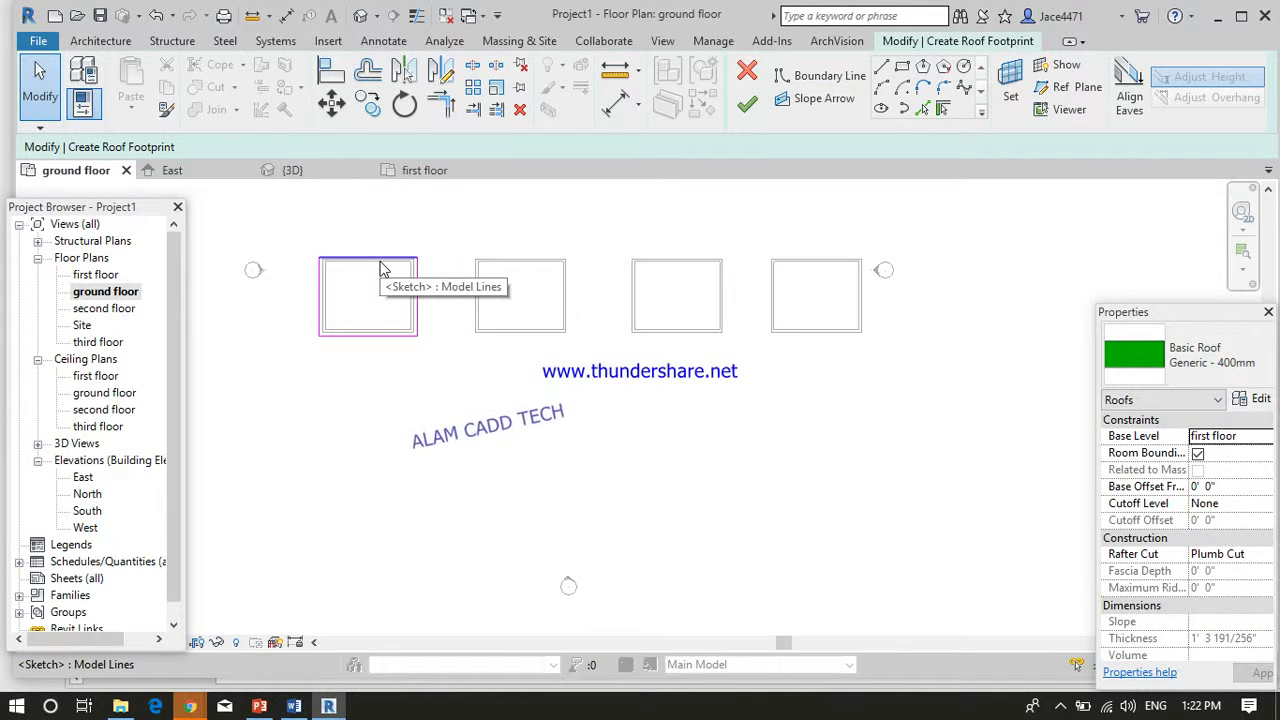
# - Make the north and south boundary lines slope-defining, finish the footprint roof and inspect it in the 3D view
pyautogui.click(381, 260)
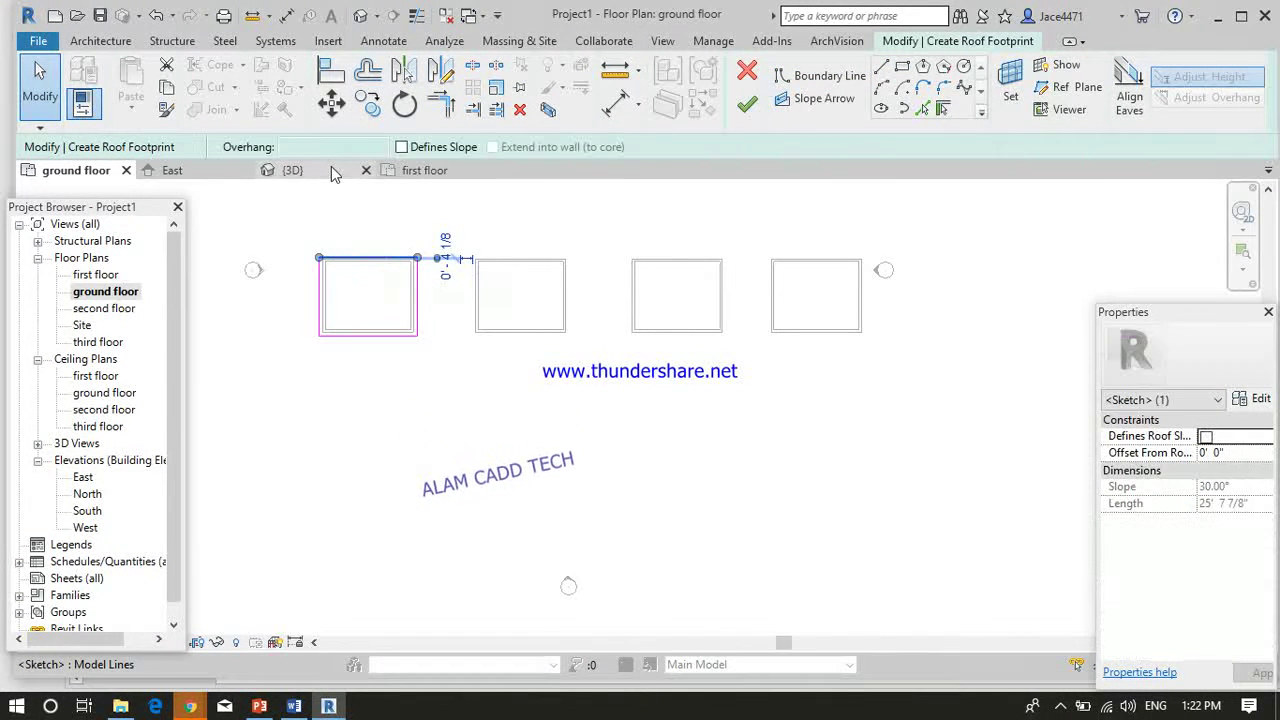
pyautogui.click(401, 147)
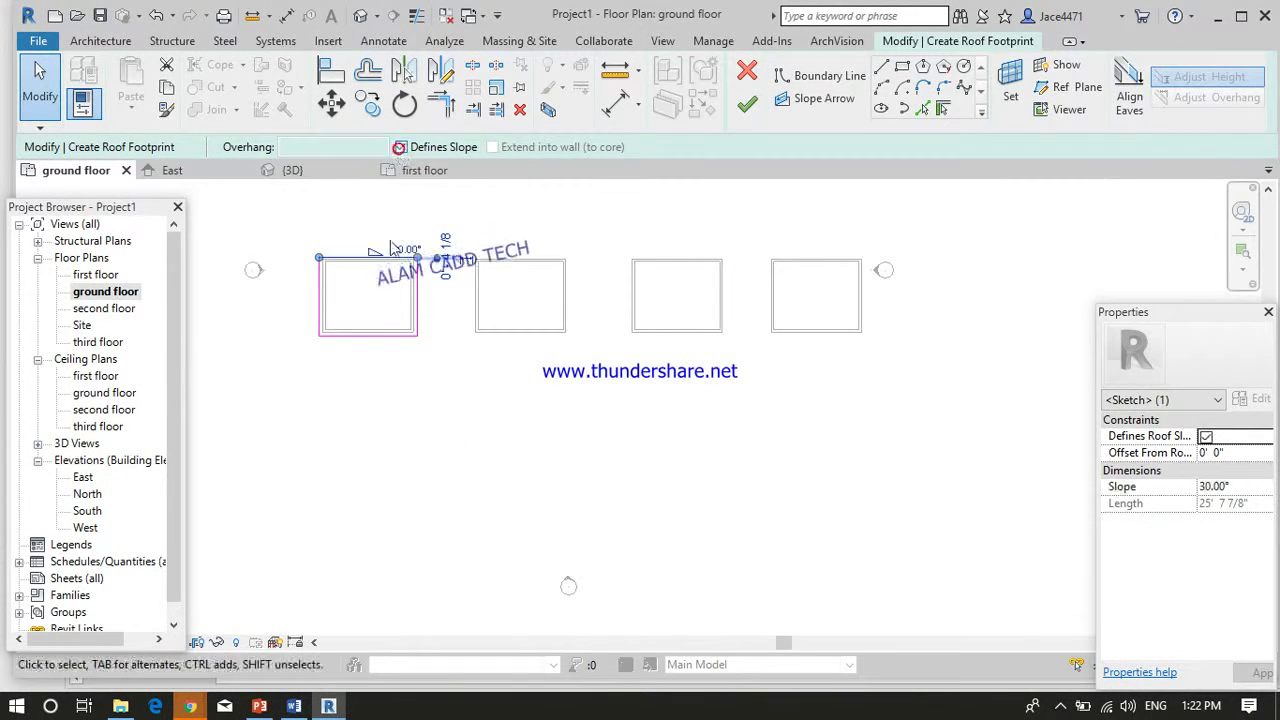
pyautogui.click(370, 336)
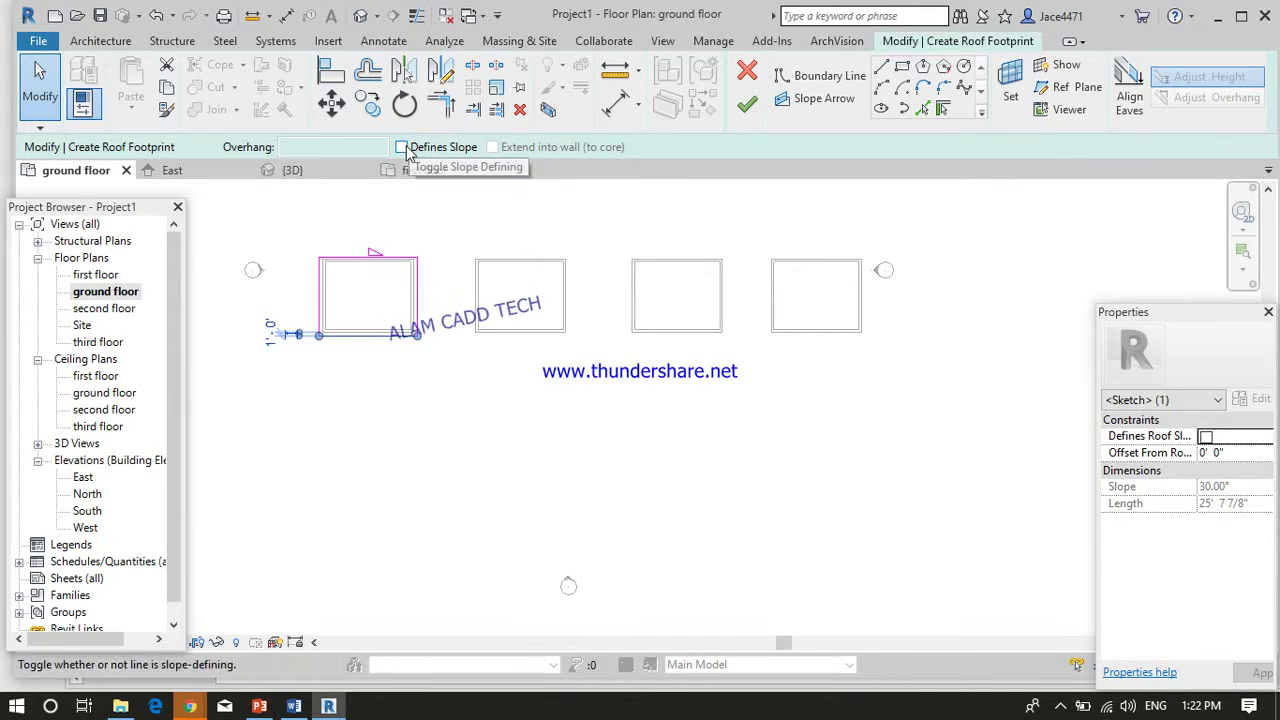
pyautogui.click(404, 147)
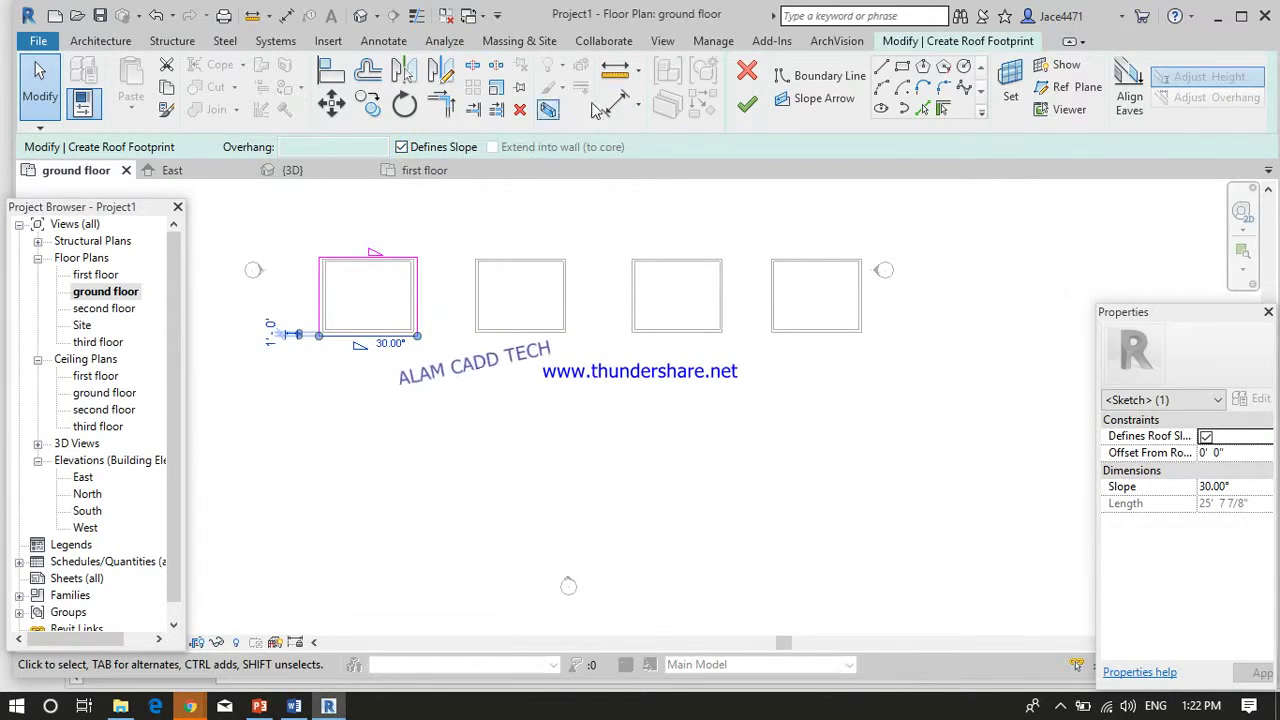
pyautogui.click(745, 106)
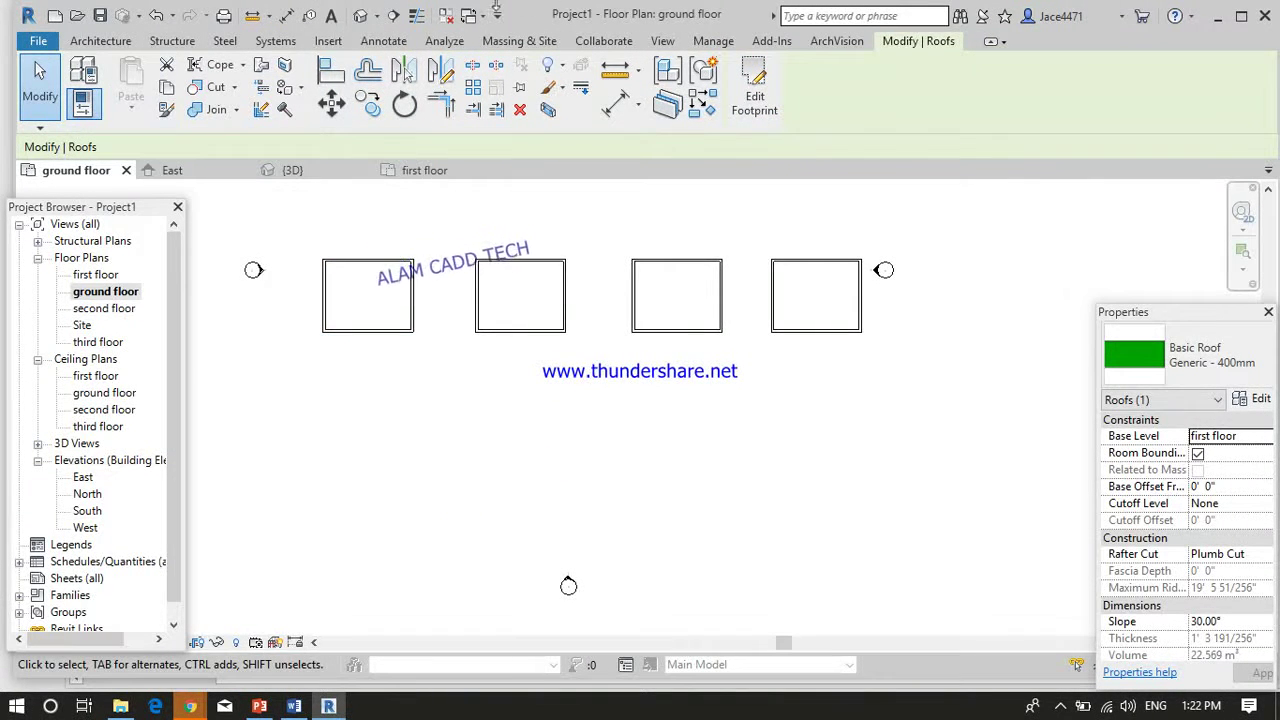
pyautogui.click(360, 15)
pyautogui.press('Escape')
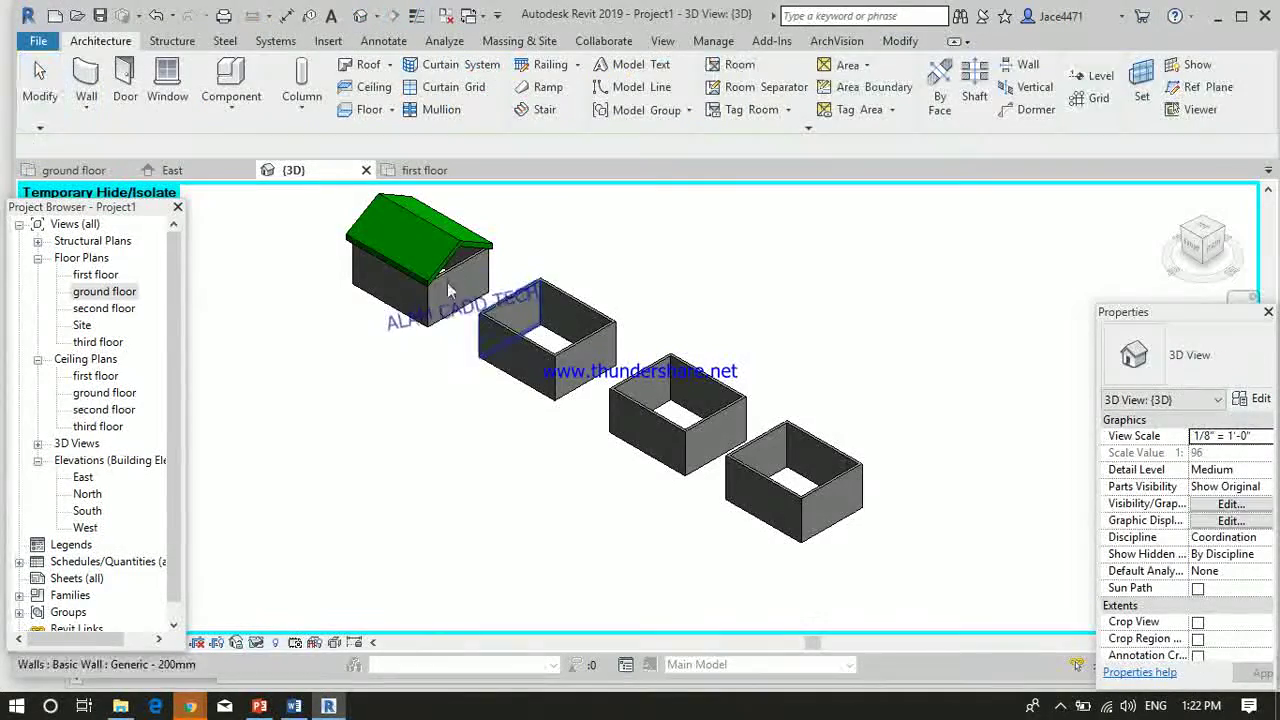
pyautogui.scroll(4, 508, 235)
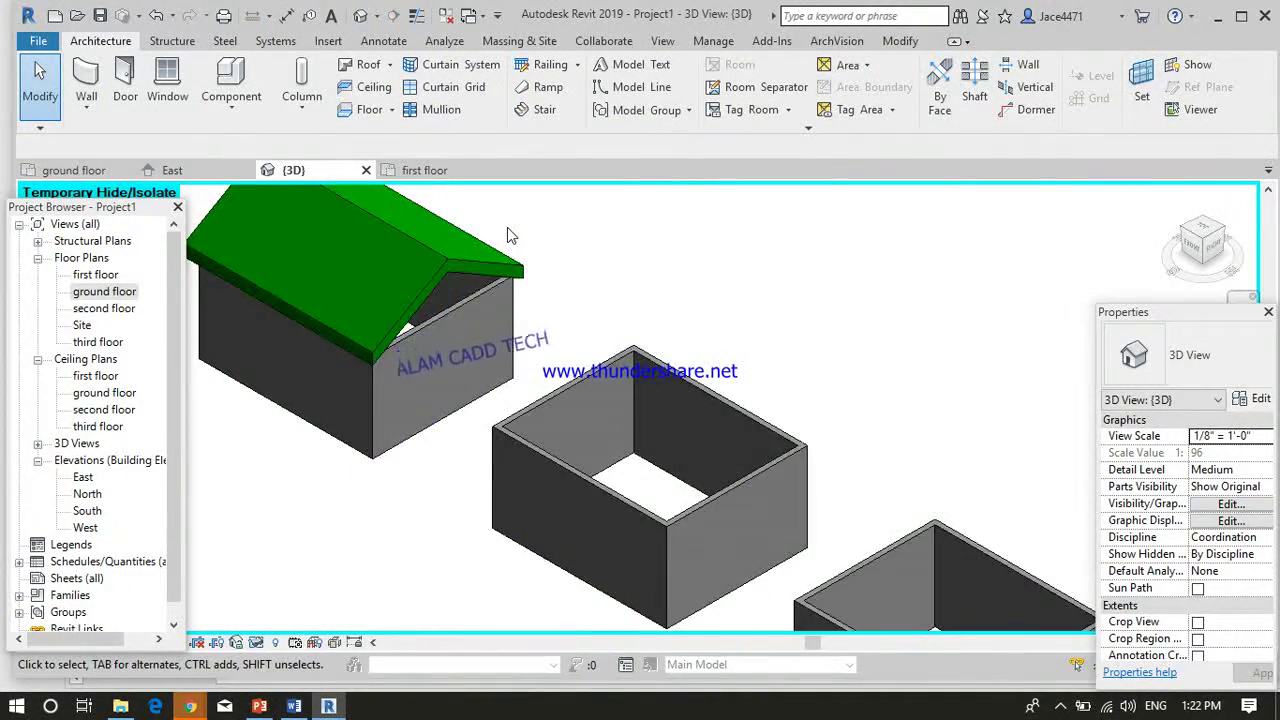
pyautogui.scroll(-5, 508, 235)
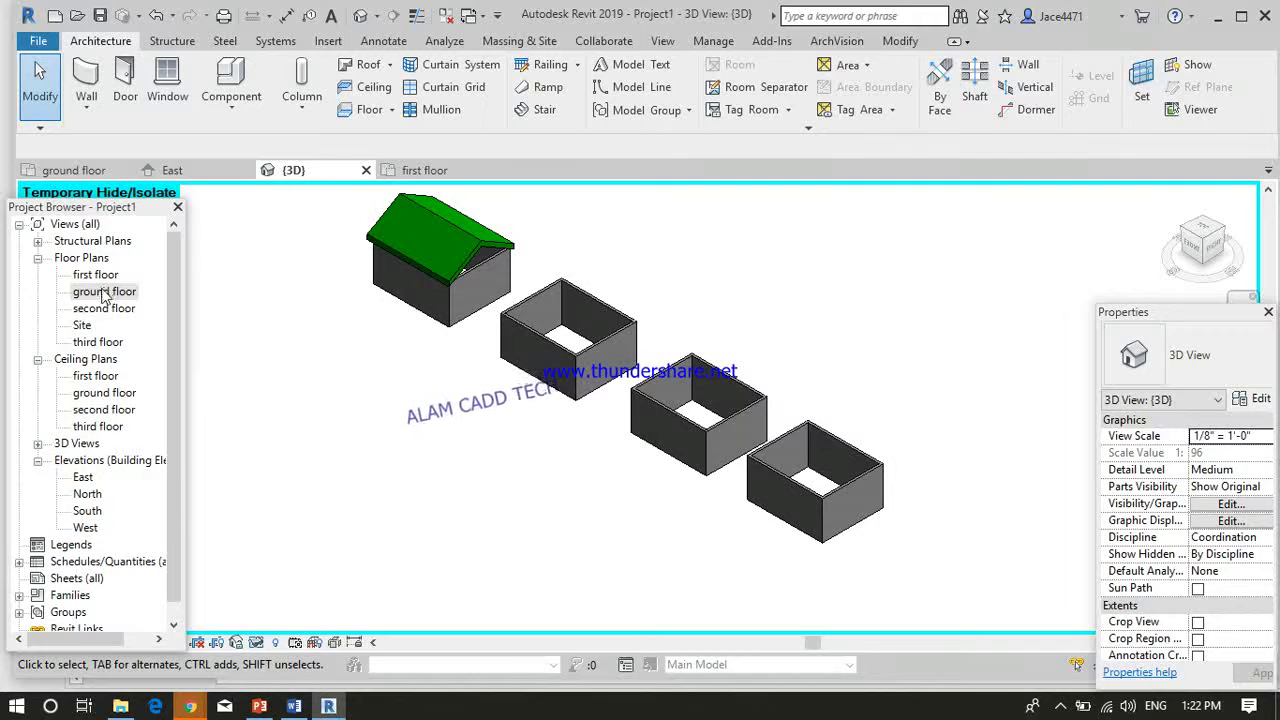
# - In the first floor plan, create a roof soffit over the second building with a rectangle offset 2' 0" outside its walls, and show it in 3D
pyautogui.doubleClick(104, 276)
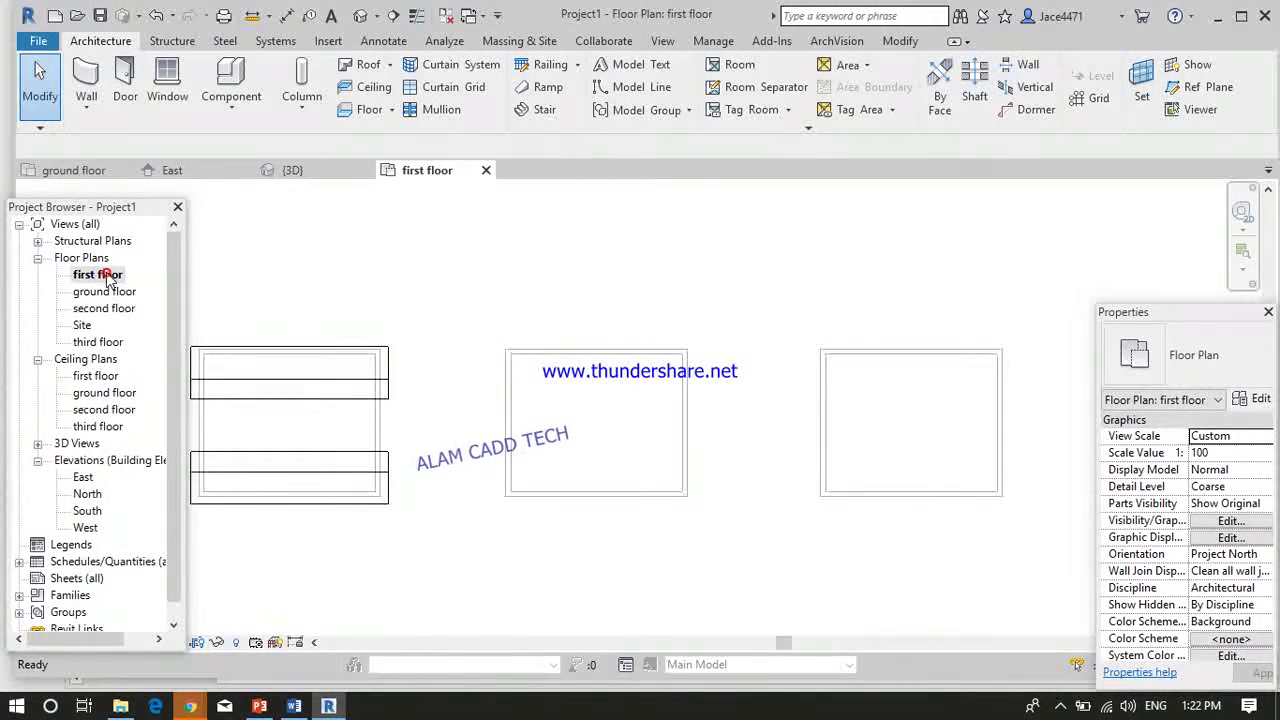
pyautogui.scroll(-1, 110, 300)
pyautogui.scroll(-1, 228, 283)
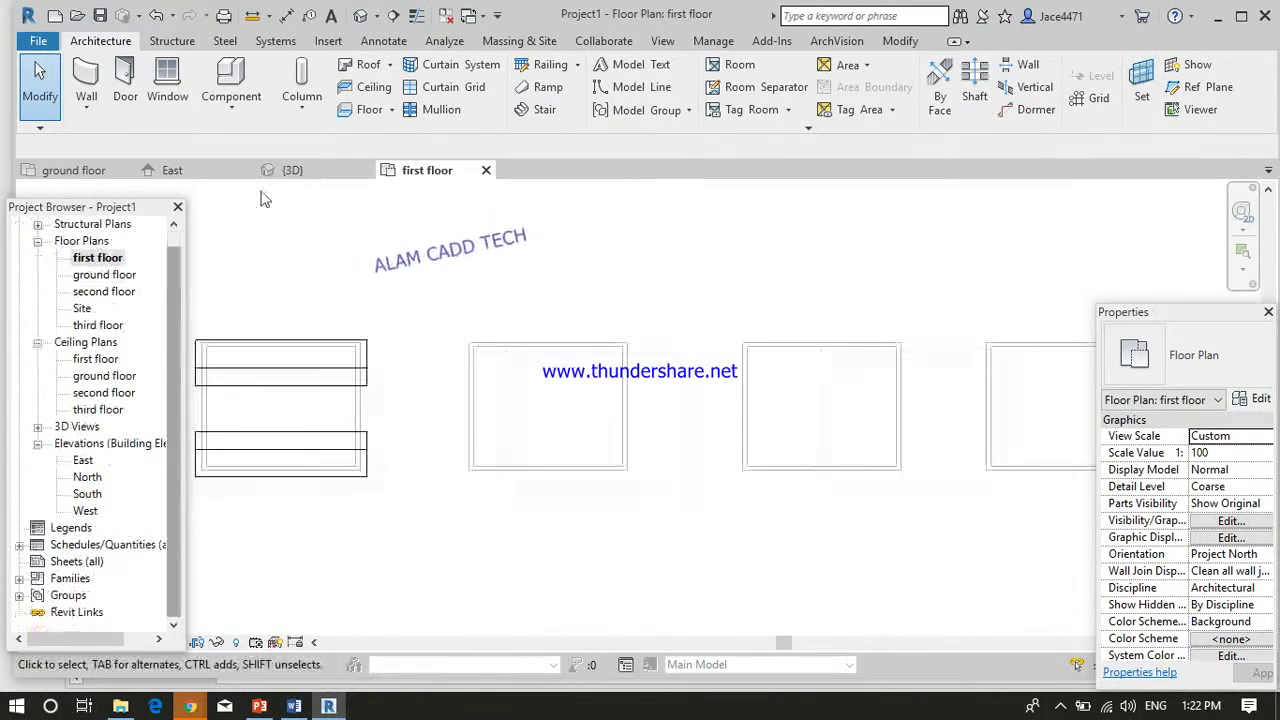
pyautogui.click(391, 65)
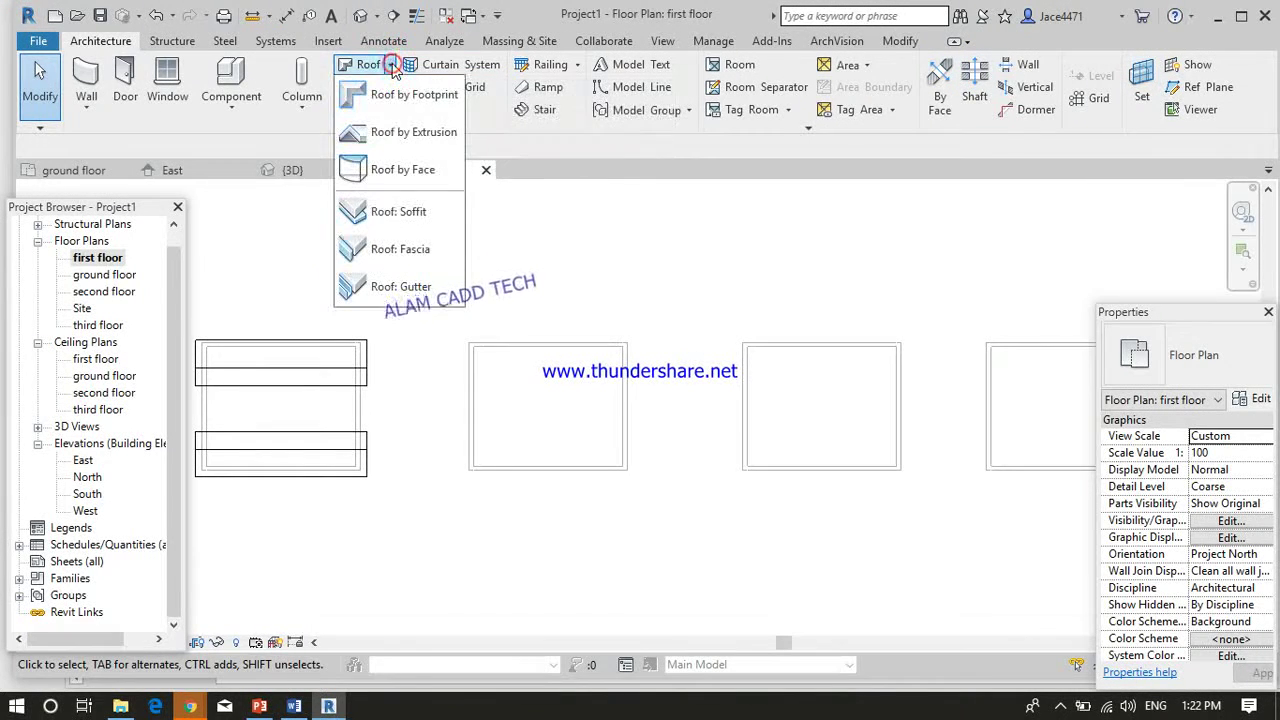
pyautogui.click(410, 212)
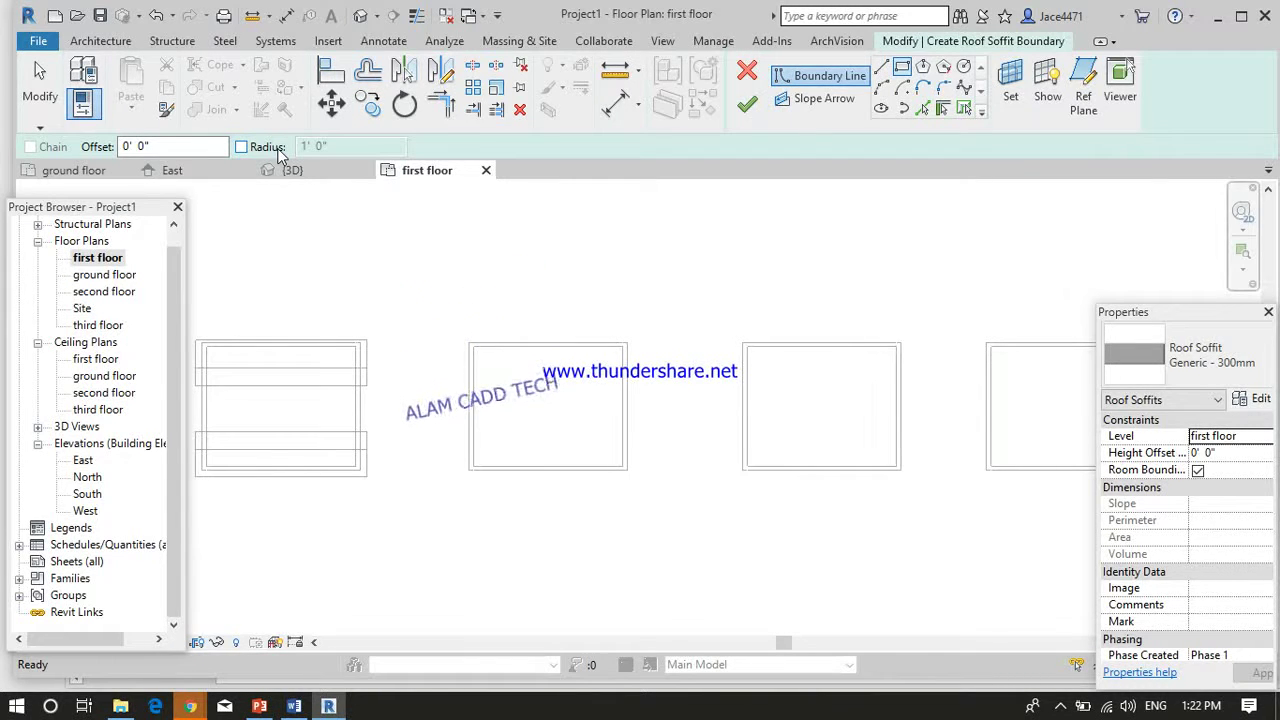
pyautogui.doubleClick(165, 146)
pyautogui.write('2')
pyautogui.press('Return')
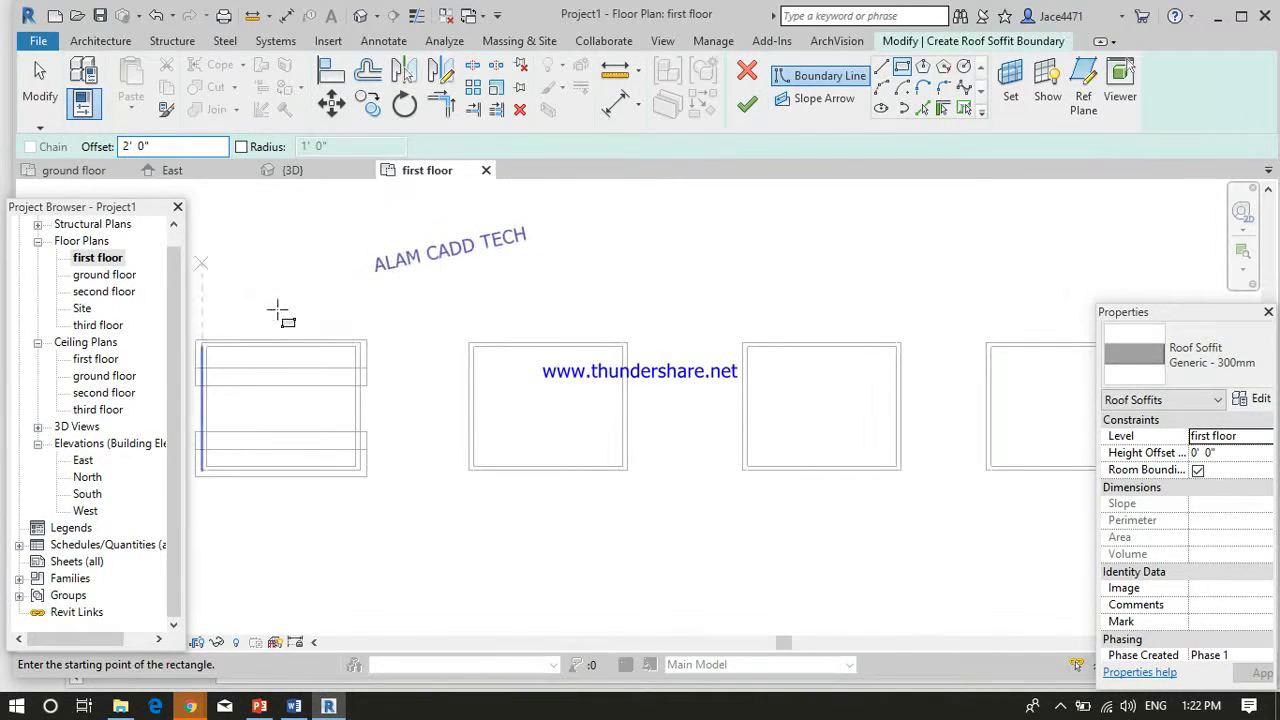
pyautogui.click(468, 343)
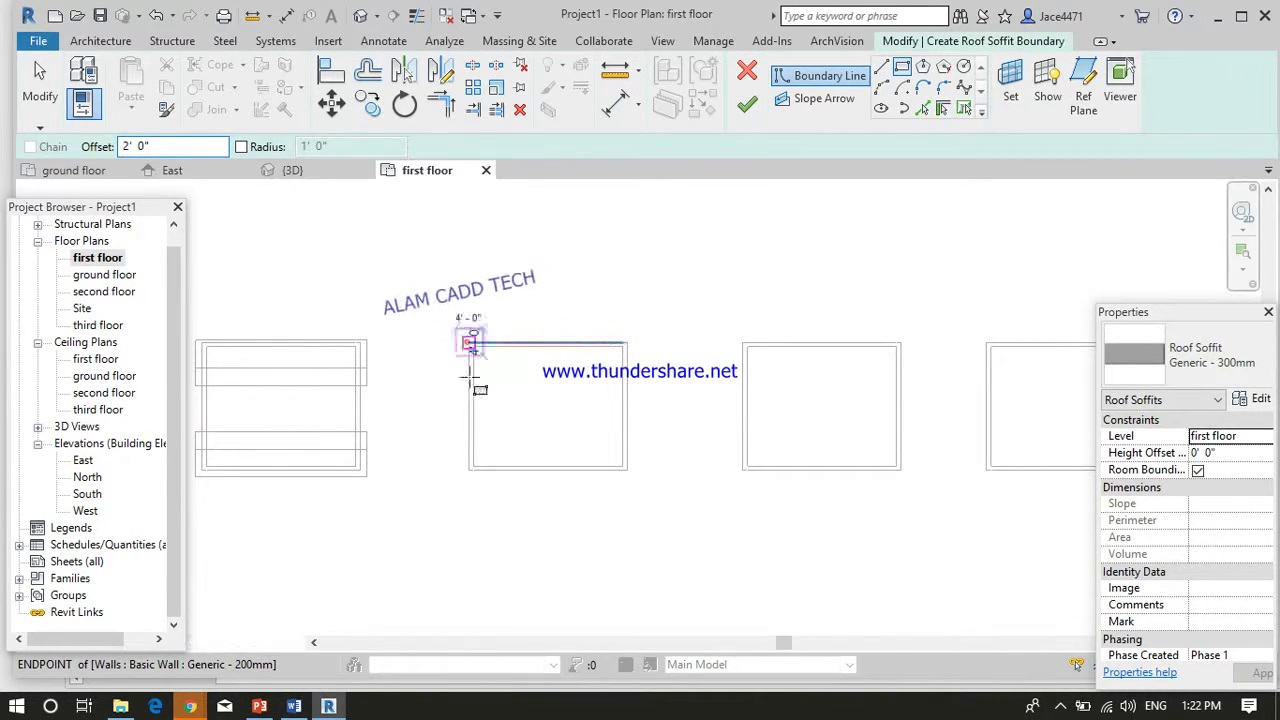
pyautogui.click(627, 470)
pyautogui.click(747, 104)
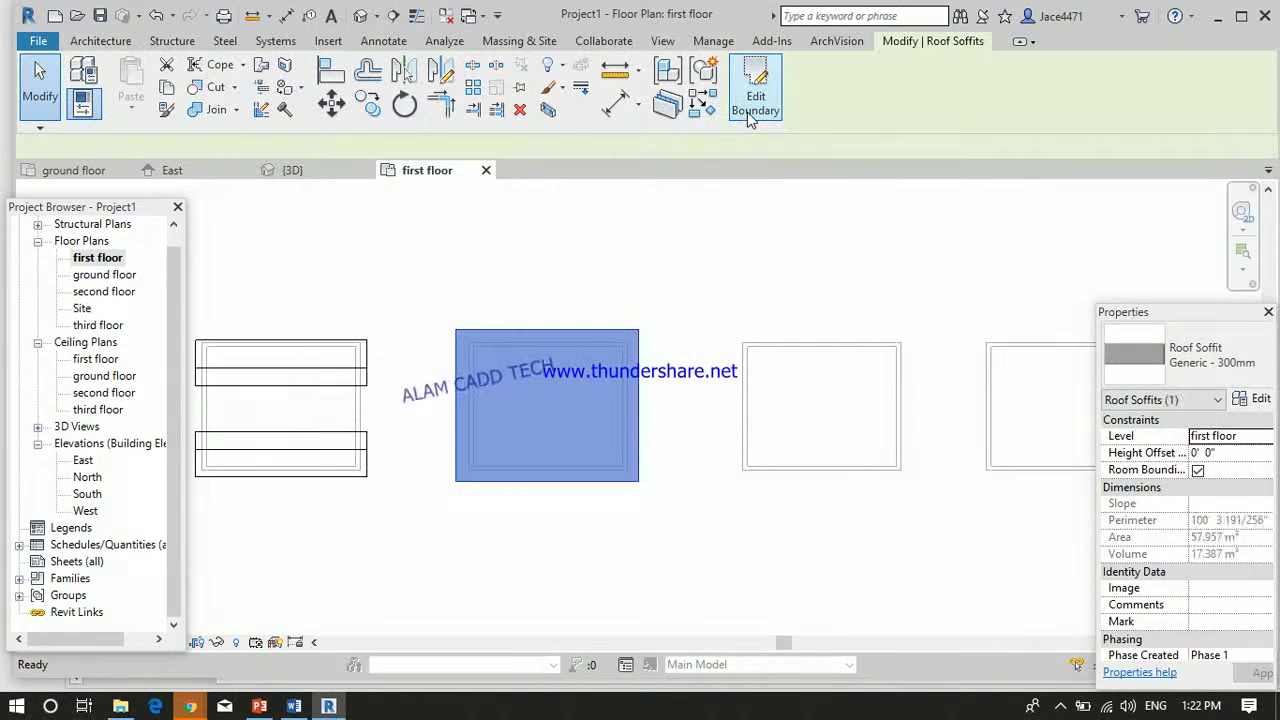
pyautogui.click(358, 17)
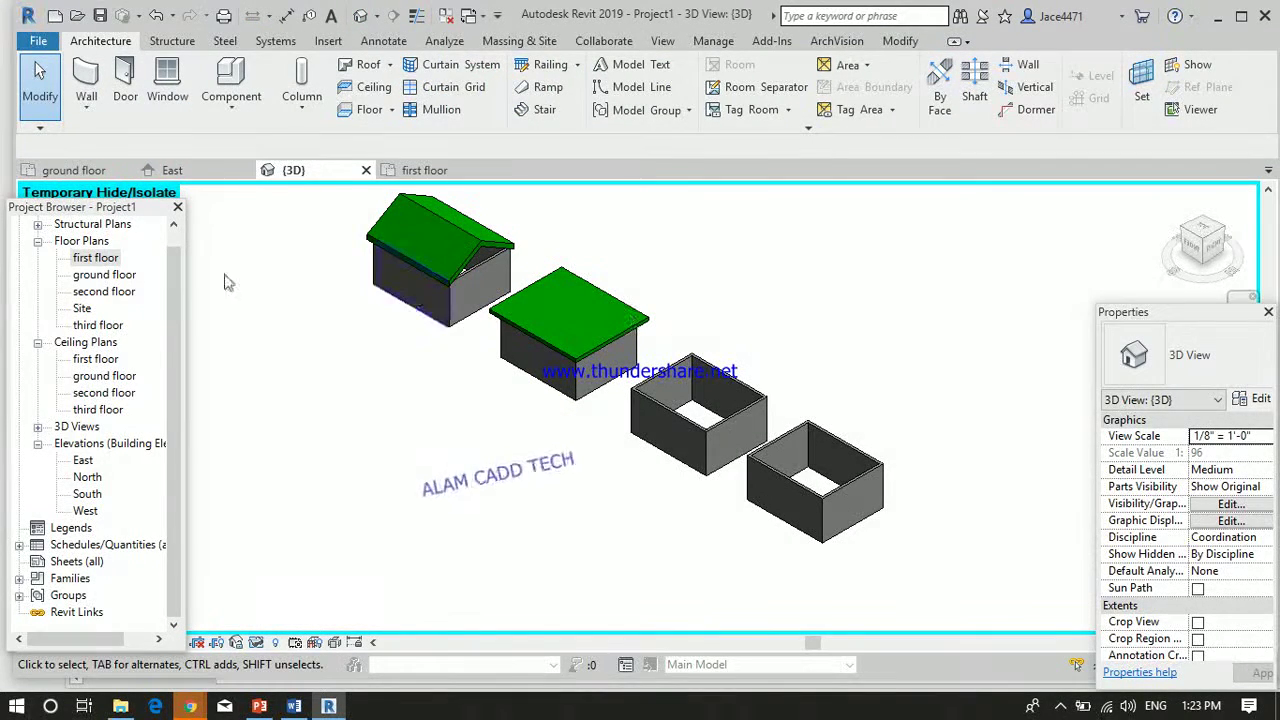
# - From the first floor plan, start a Roof by Extrusion with the third building's south wall as work plane and open the North elevation
pyautogui.doubleClick(95, 258)
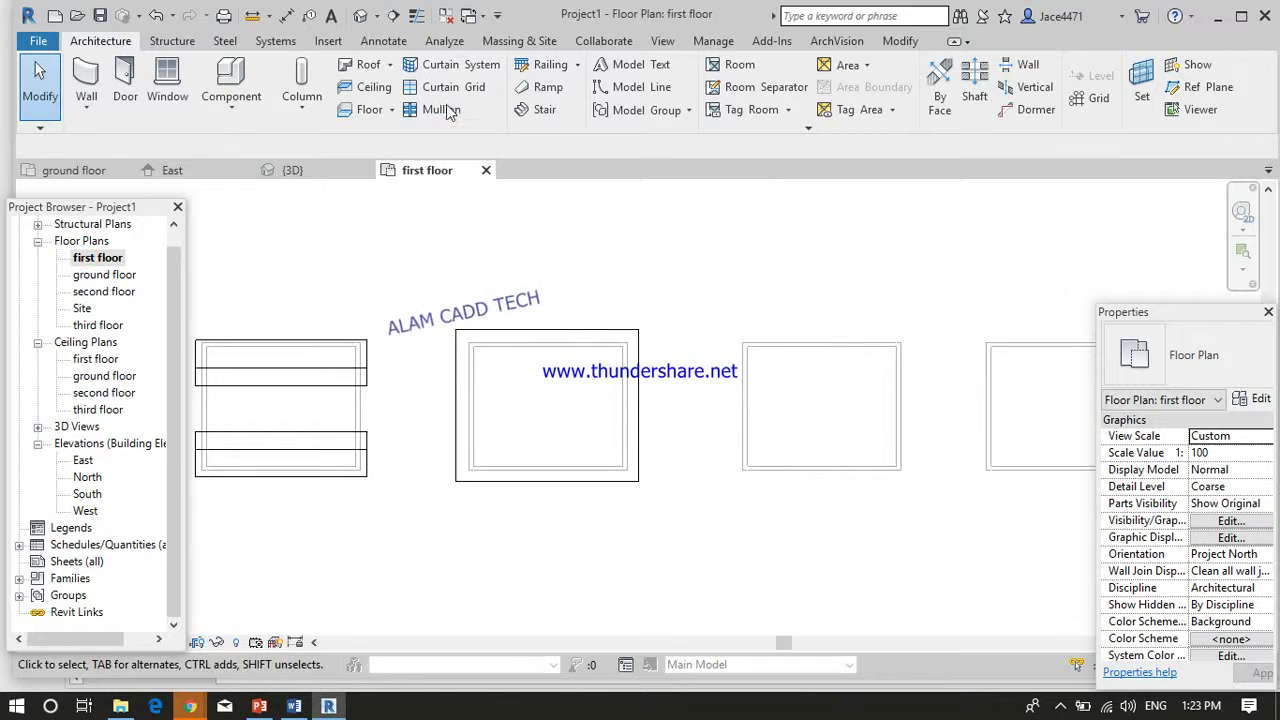
pyautogui.click(391, 66)
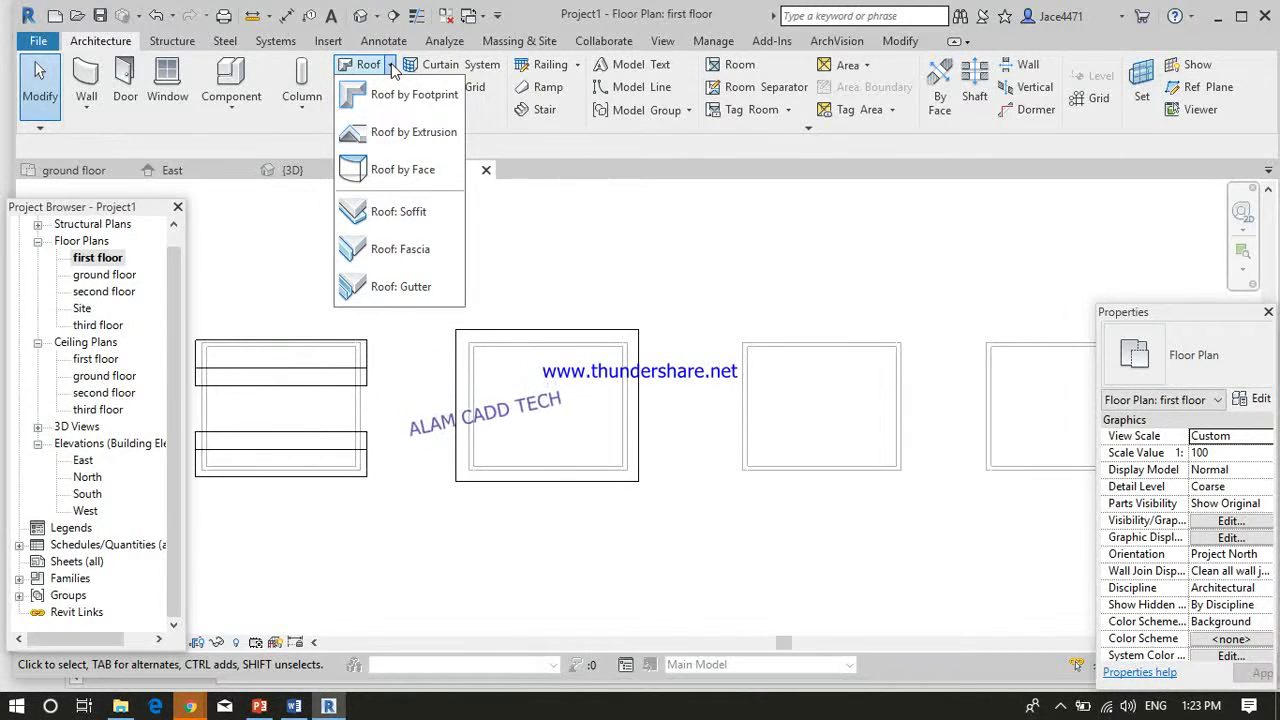
pyautogui.click(416, 136)
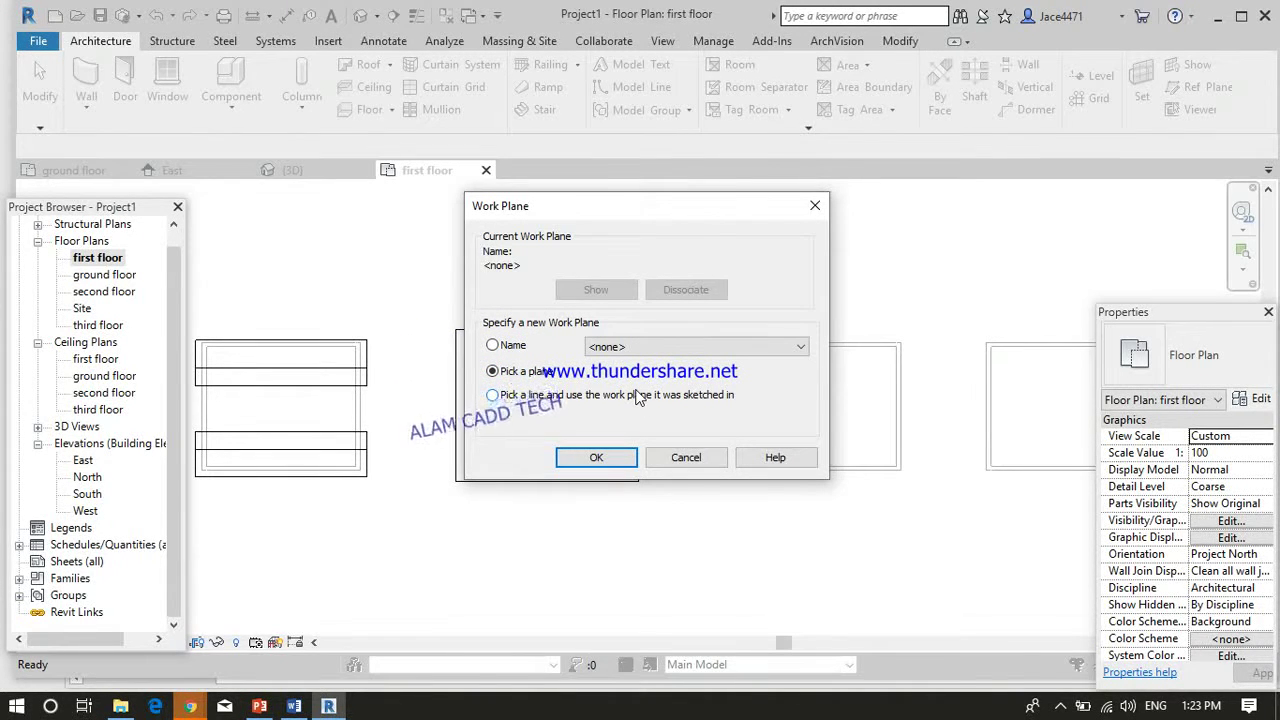
pyautogui.click(597, 458)
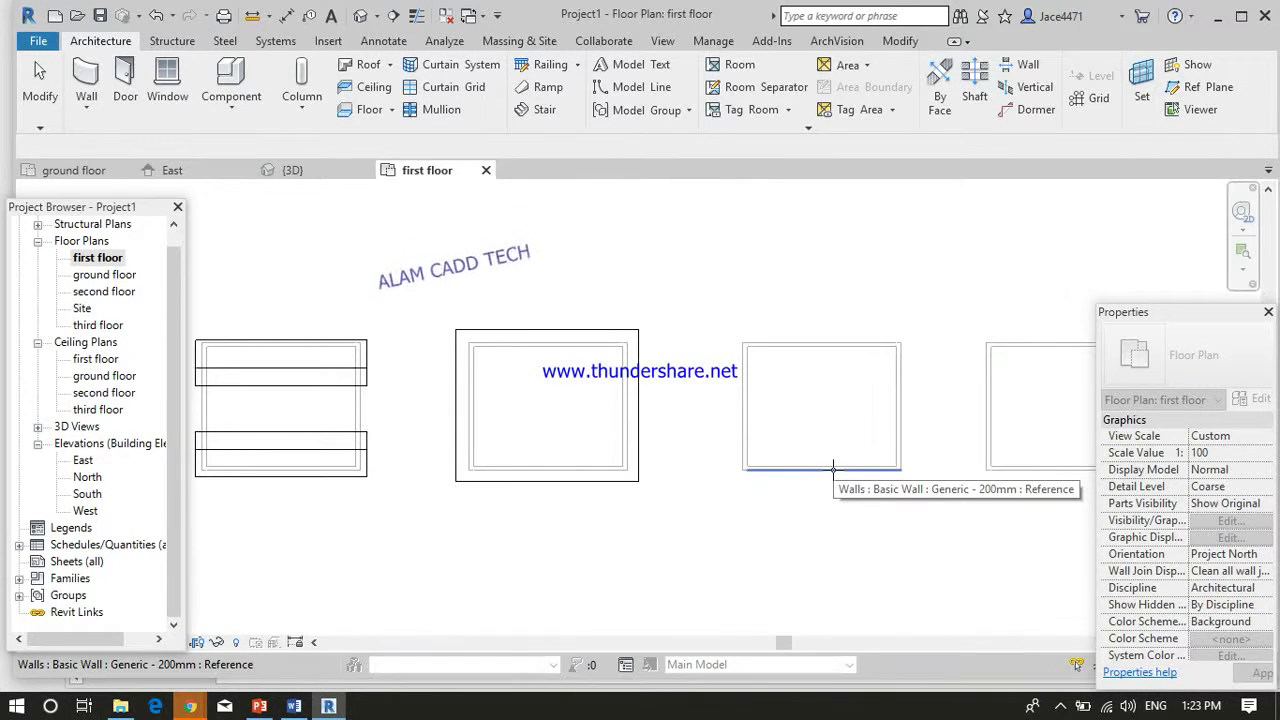
pyautogui.doubleClick(833, 469)
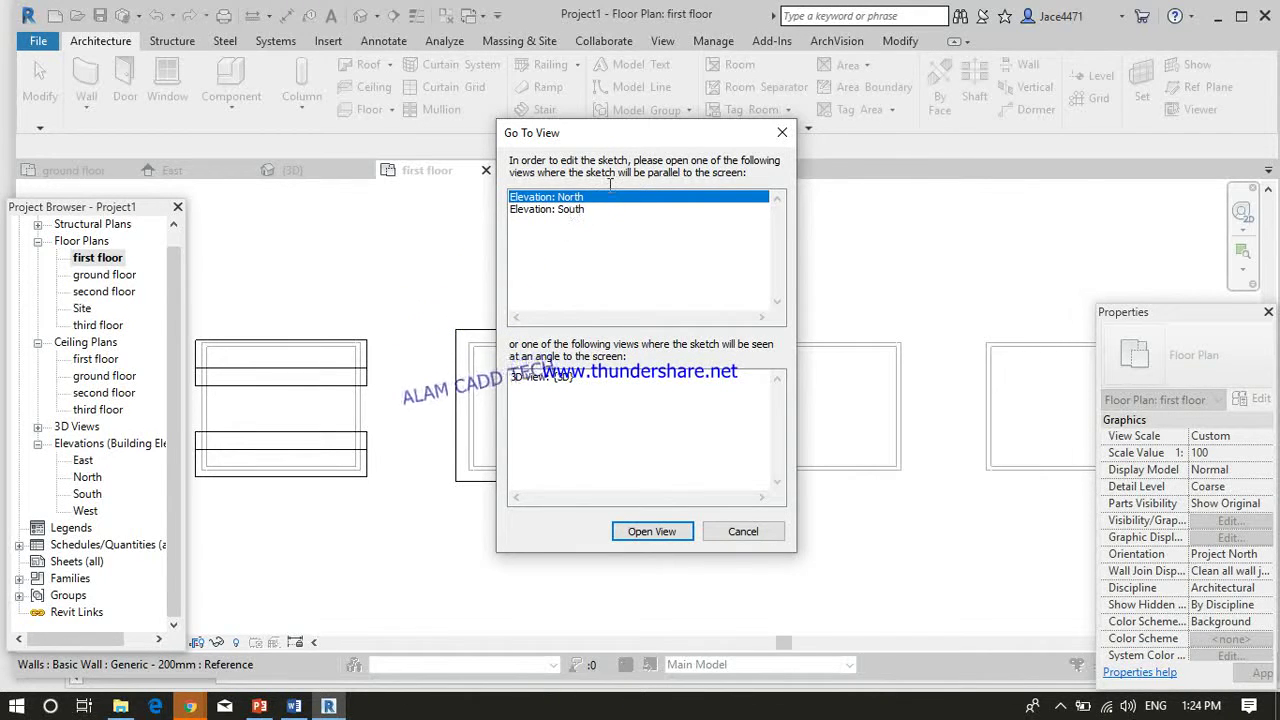
pyautogui.click(655, 534)
pyautogui.click(655, 532)
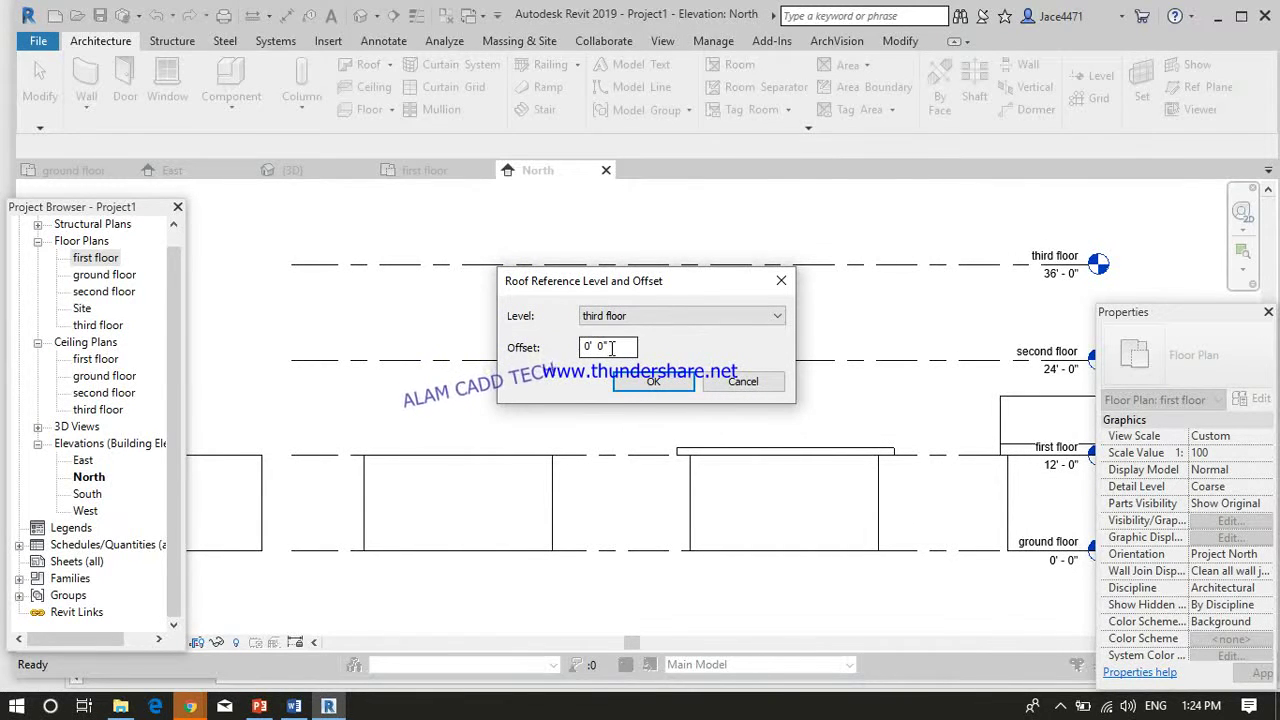
# - Set the extrusion roof's reference level to first floor with a 2' offset
pyautogui.moveTo(616, 346); pyautogui.dragTo(543, 347)
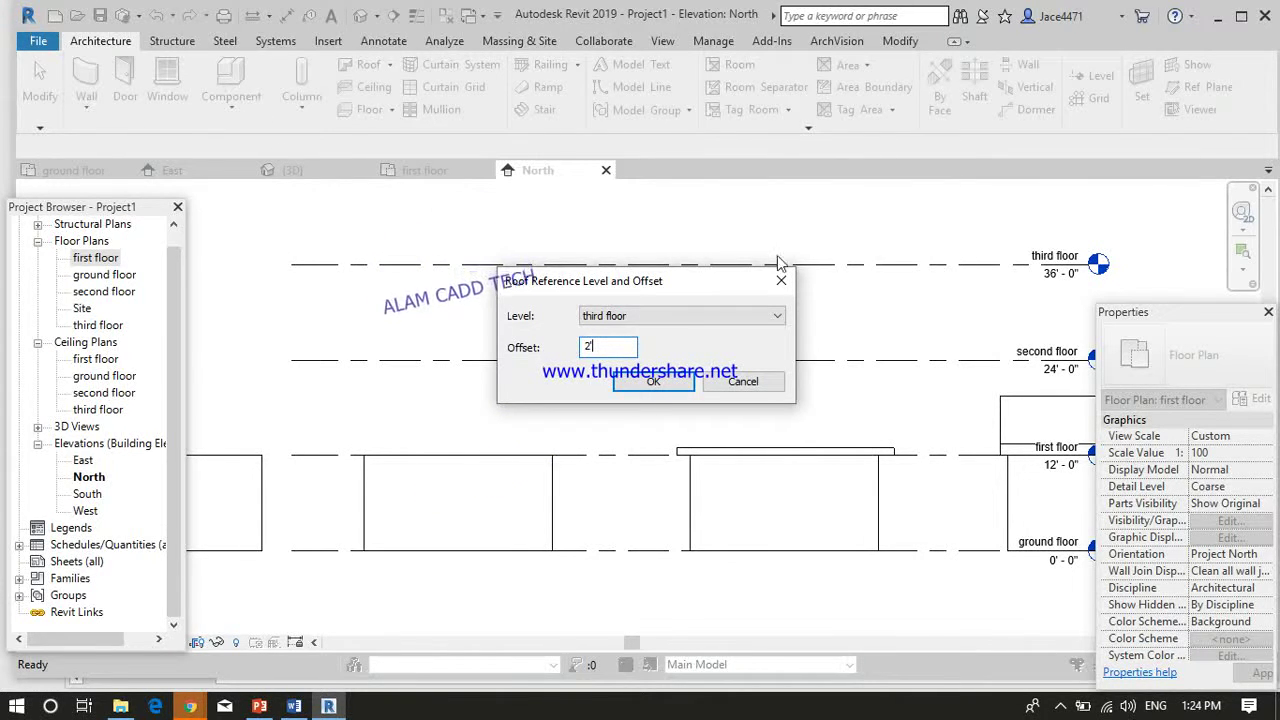
pyautogui.click(775, 316)
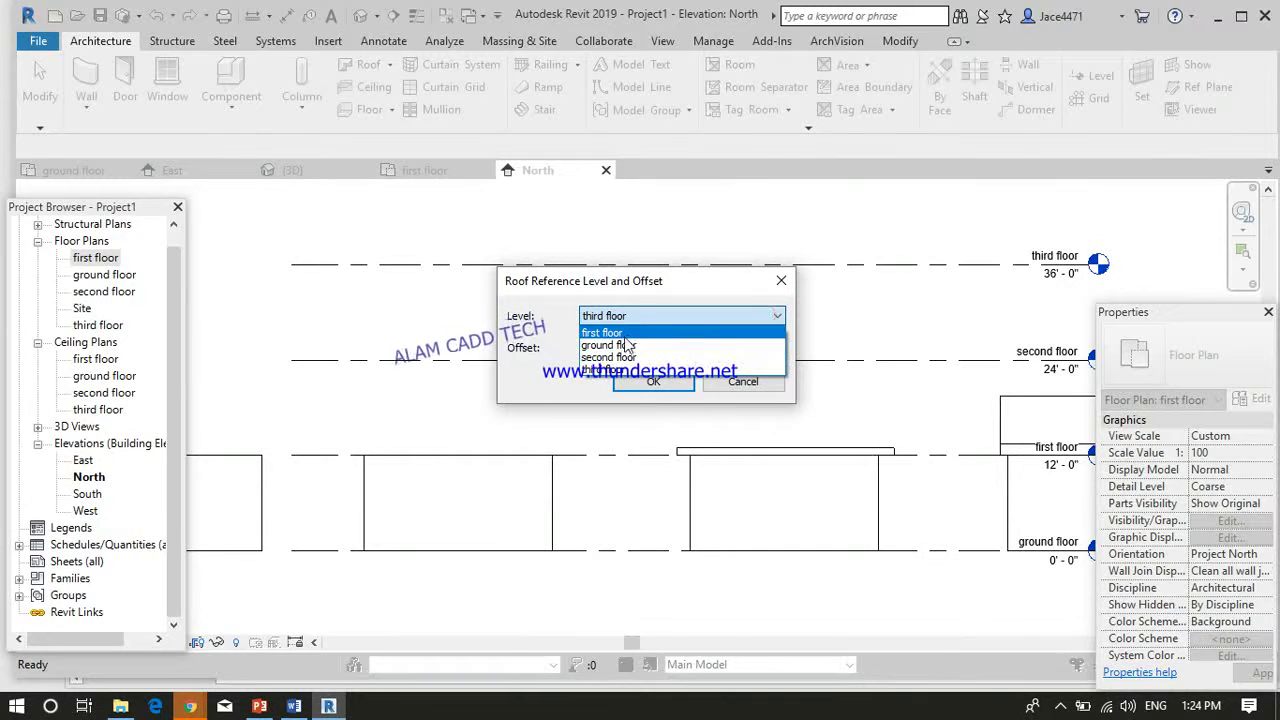
pyautogui.click(628, 335)
pyautogui.click(652, 382)
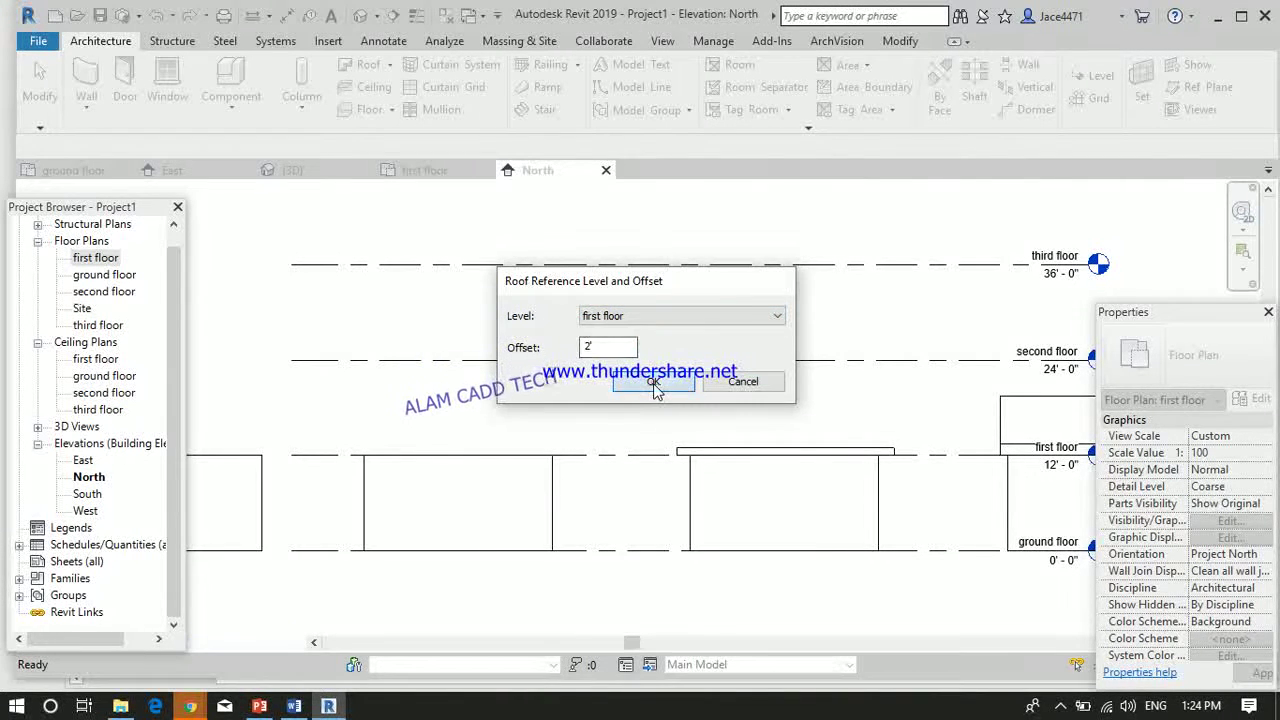
# - Sketch an arc profile of about 42' 6" radius overhanging both sides of the third building, finish the roof and show it in 3D
pyautogui.scroll(-2, 520, 470)
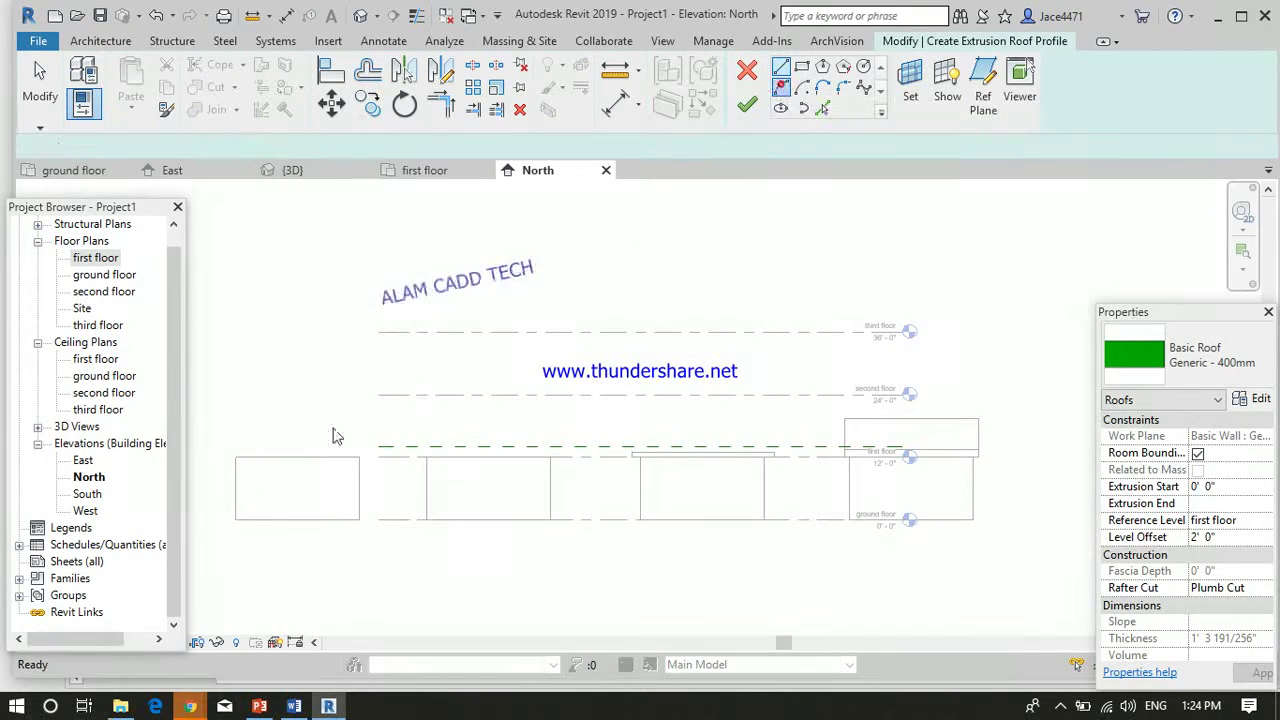
pyautogui.scroll(2, 390, 462)
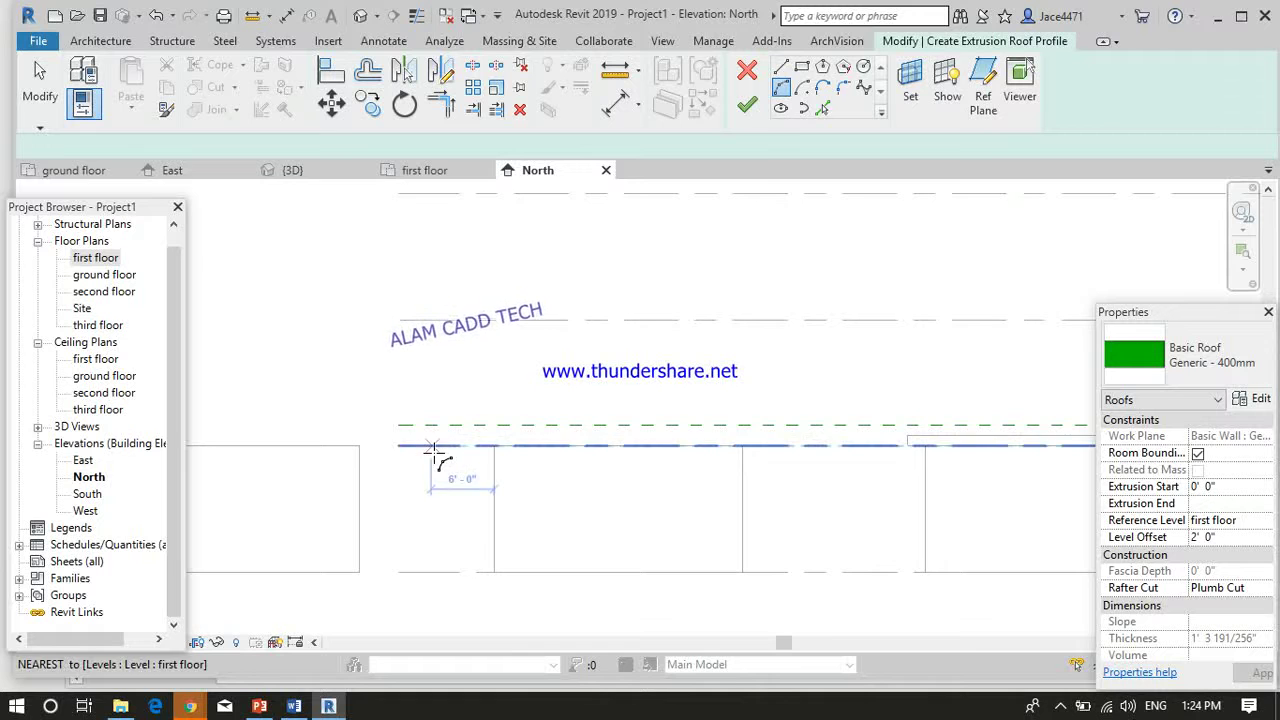
pyautogui.click(433, 447)
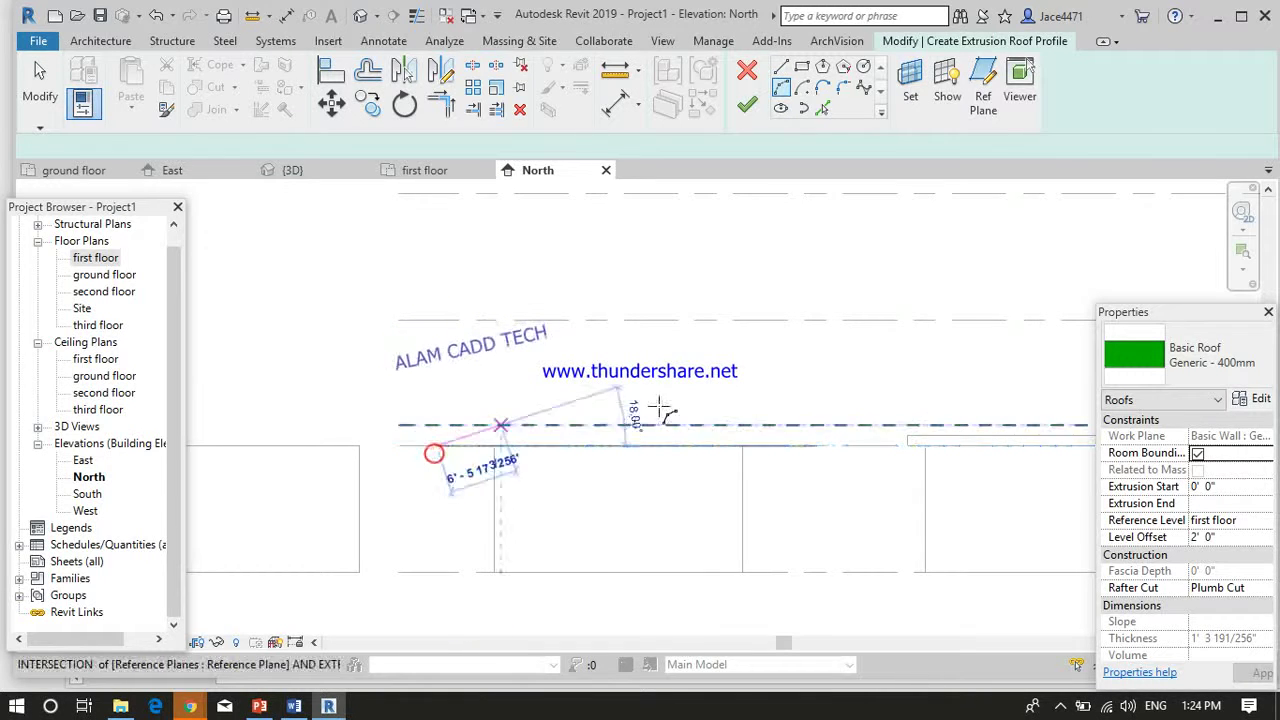
pyautogui.click(784, 448)
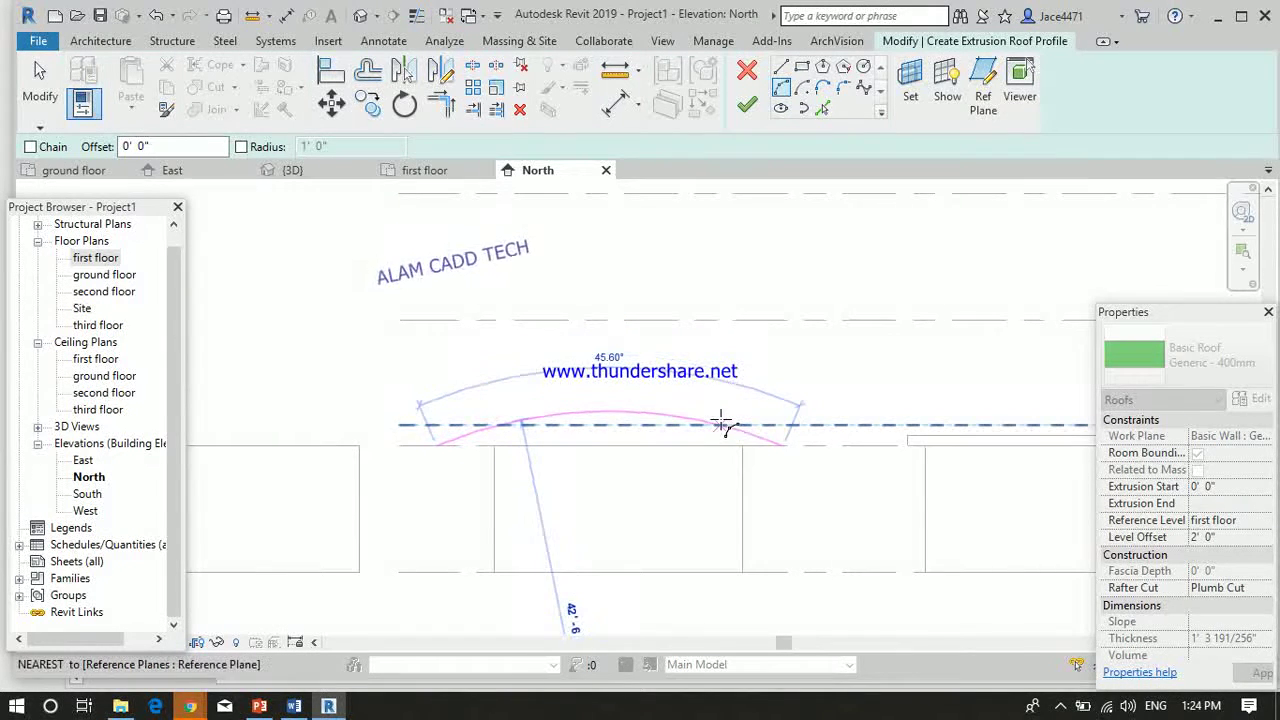
pyautogui.click(722, 421)
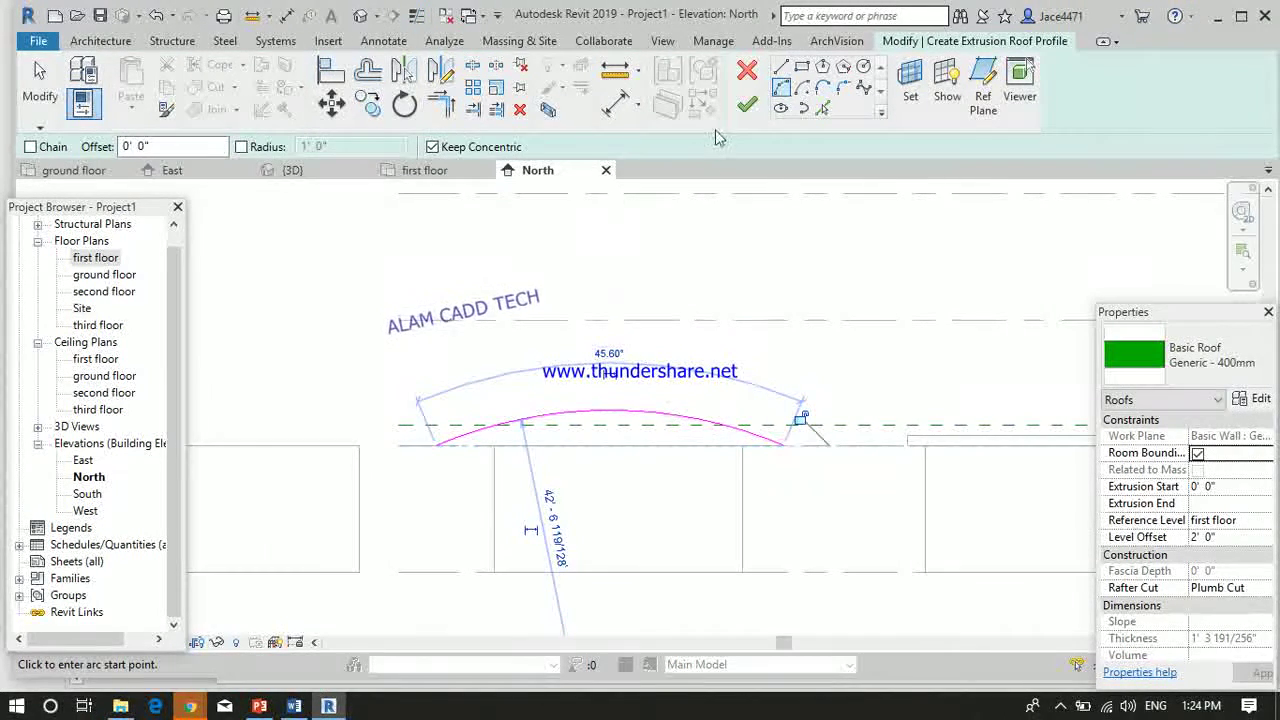
pyautogui.click(747, 104)
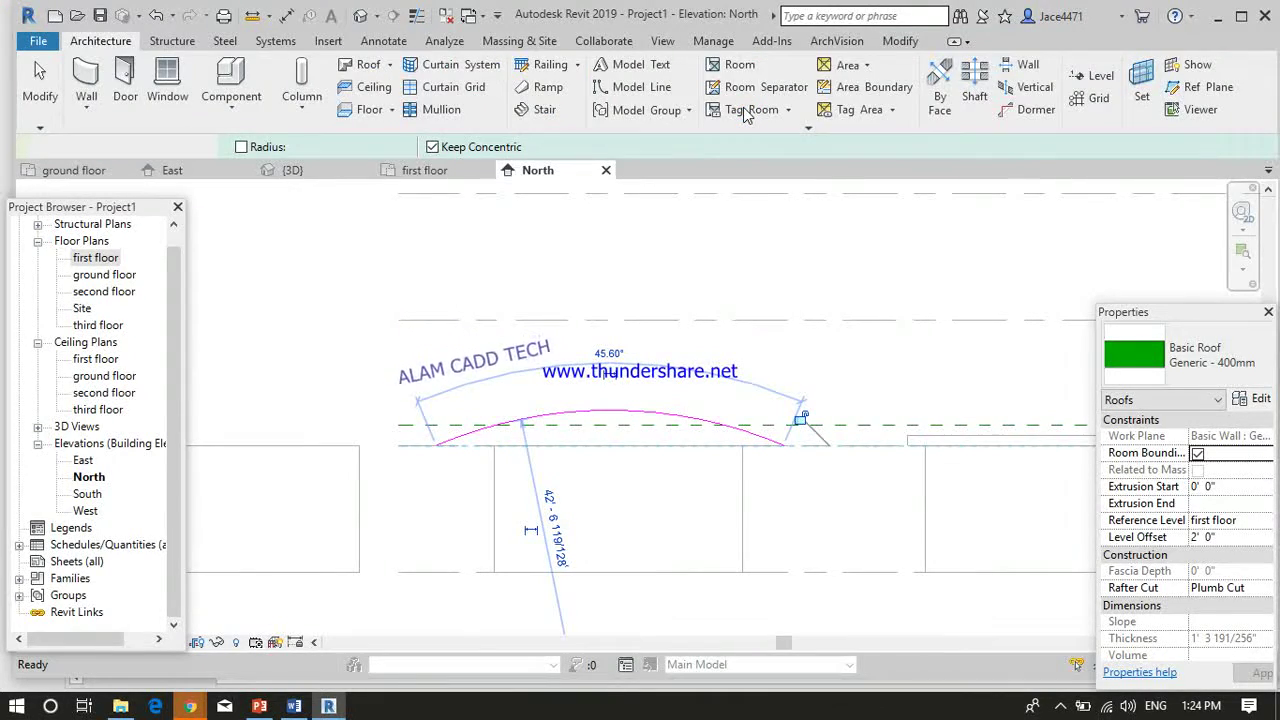
pyautogui.click(359, 16)
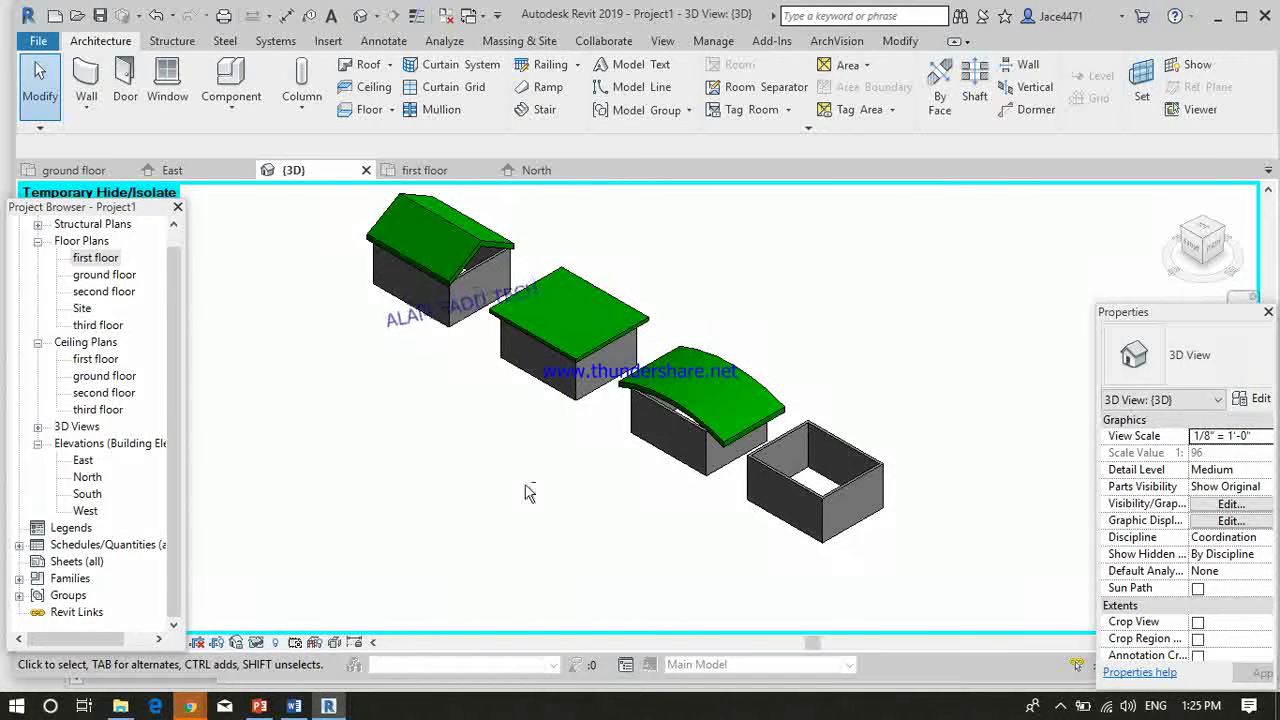
# - Examine the arched roof and the gap above its end walls from several angles, and restore the home 3D view
pyautogui.keyDown('shift'); pyautogui.moveTo(579, 519); pyautogui.dragTo(815, 402, button='middle'); pyautogui.keyUp('shift')
pyautogui.scroll(4, 812, 400)
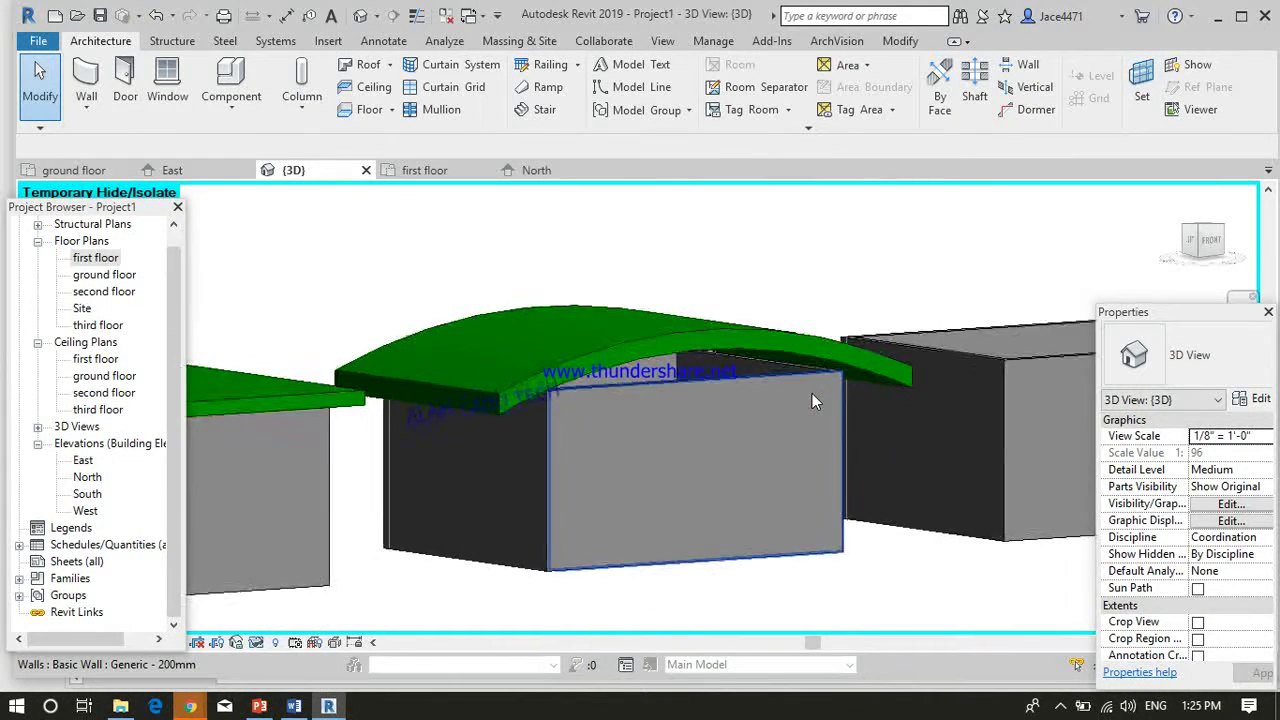
pyautogui.scroll(2, 812, 393)
pyautogui.keyDown('shift'); pyautogui.moveTo(888, 377); pyautogui.dragTo(881, 404, button='middle'); pyautogui.keyUp('shift')
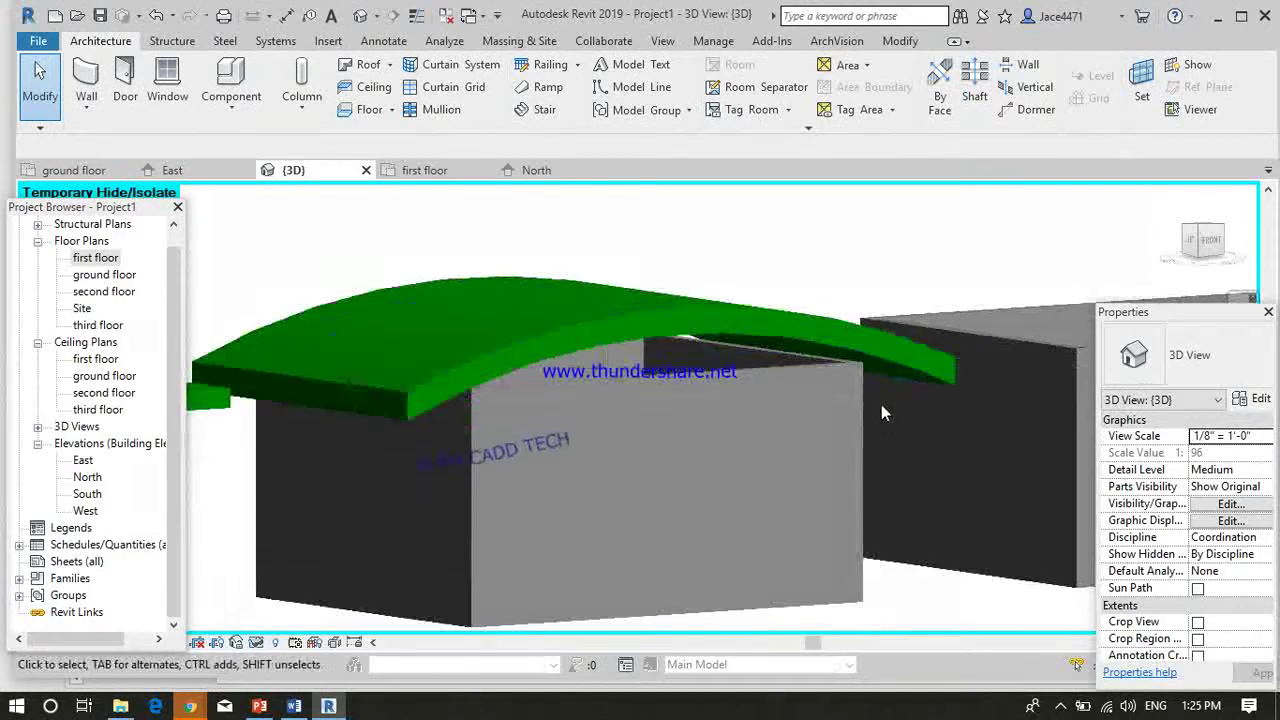
pyautogui.scroll(-5, 881, 404)
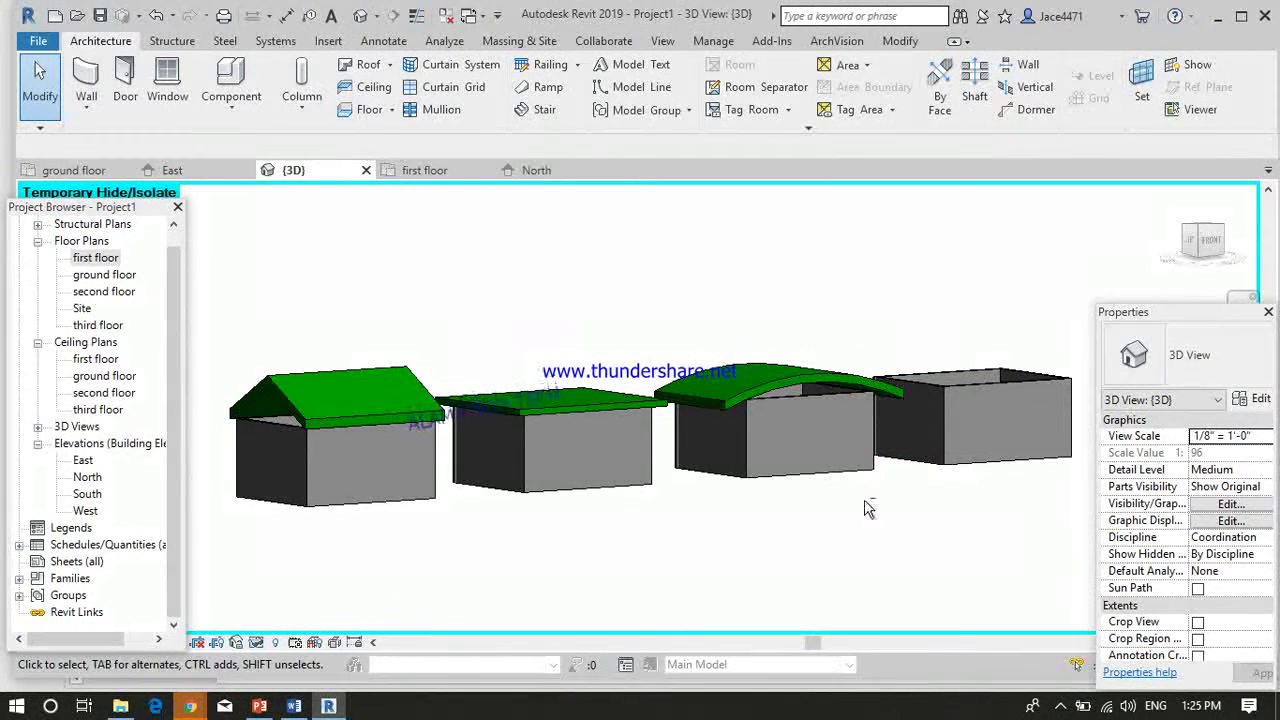
pyautogui.keyDown('shift'); pyautogui.moveTo(865, 509); pyautogui.dragTo(805, 455, button='middle'); pyautogui.keyUp('shift')
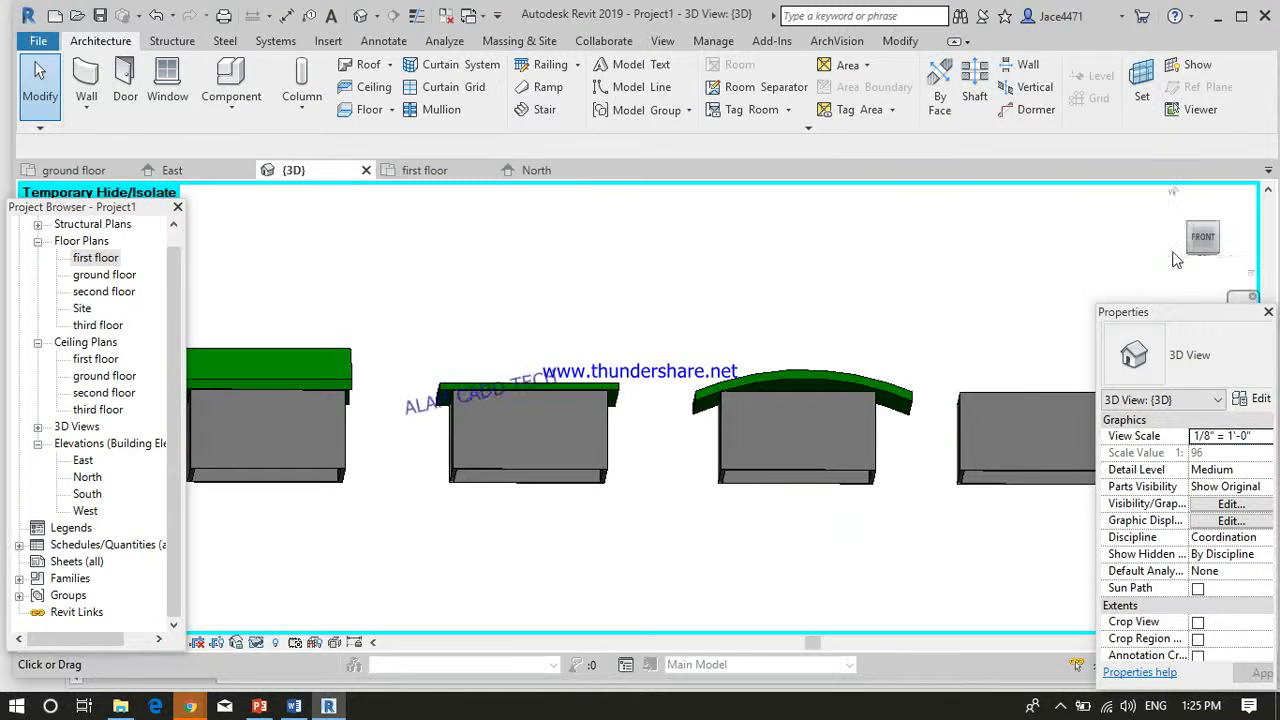
pyautogui.click(1175, 190)
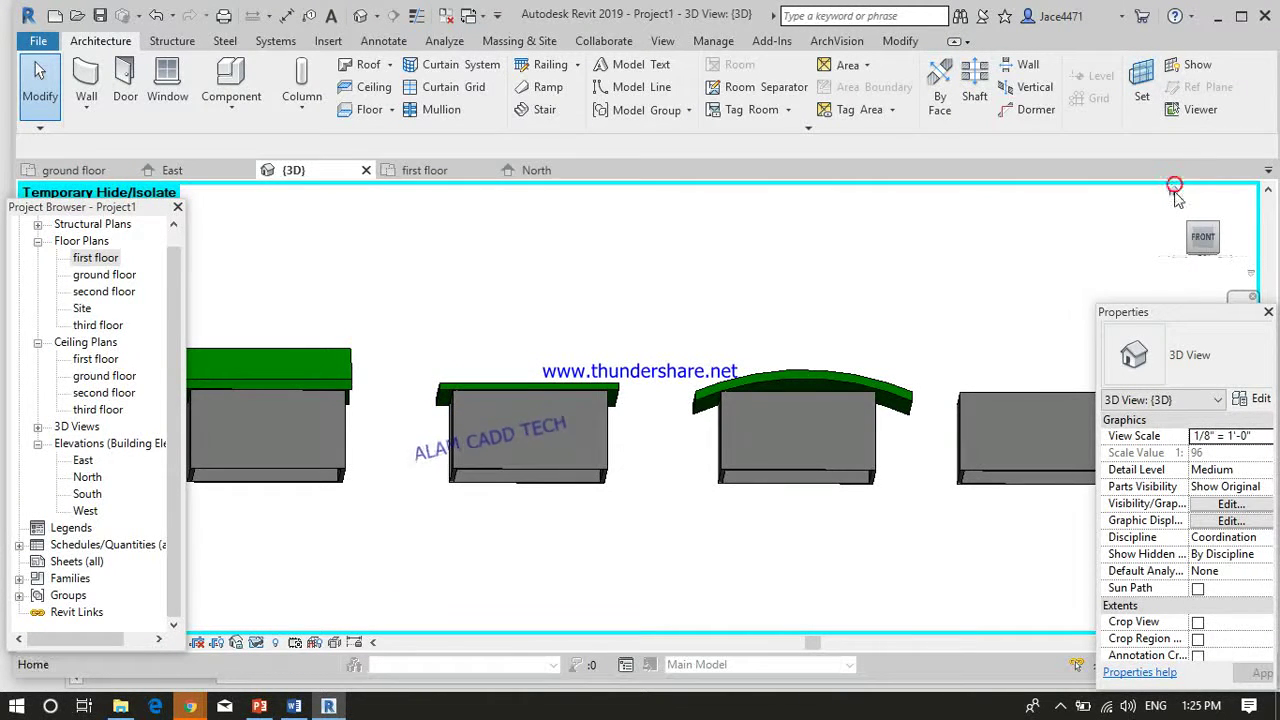
# - Attach the top of the third building's south wall to the arched roof
pyautogui.scroll(3, 685, 474)
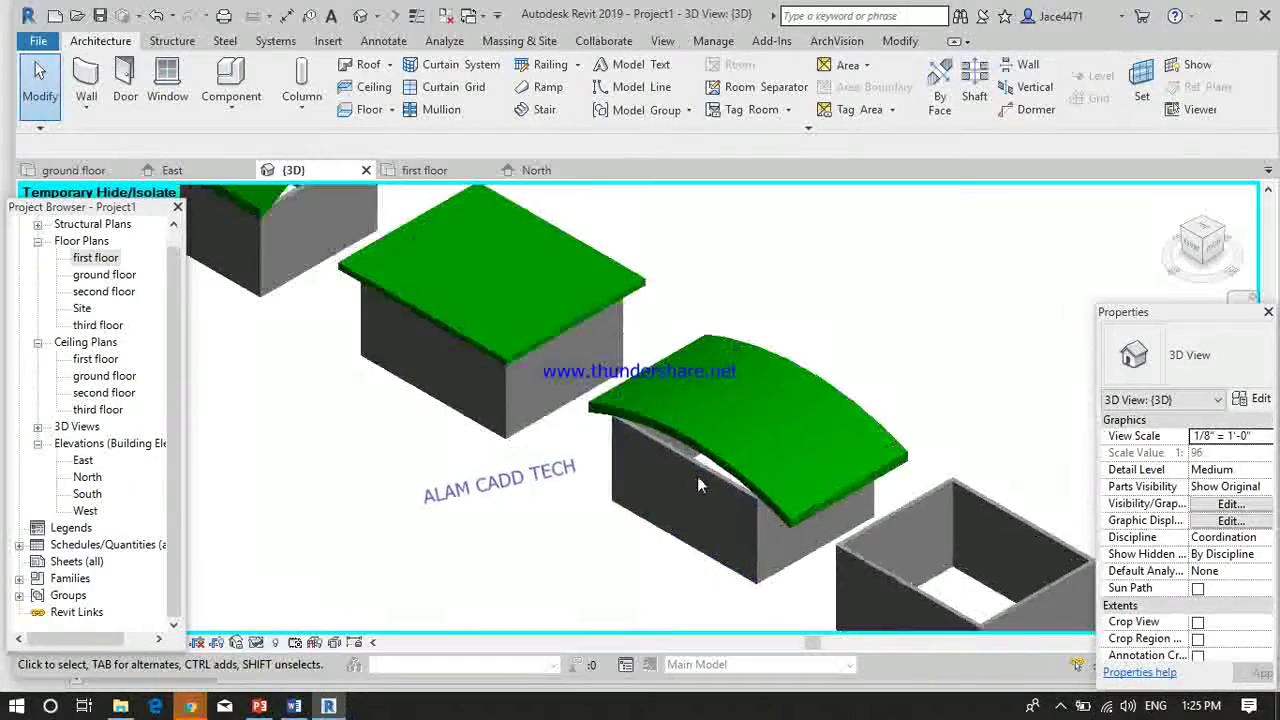
pyautogui.click(710, 480)
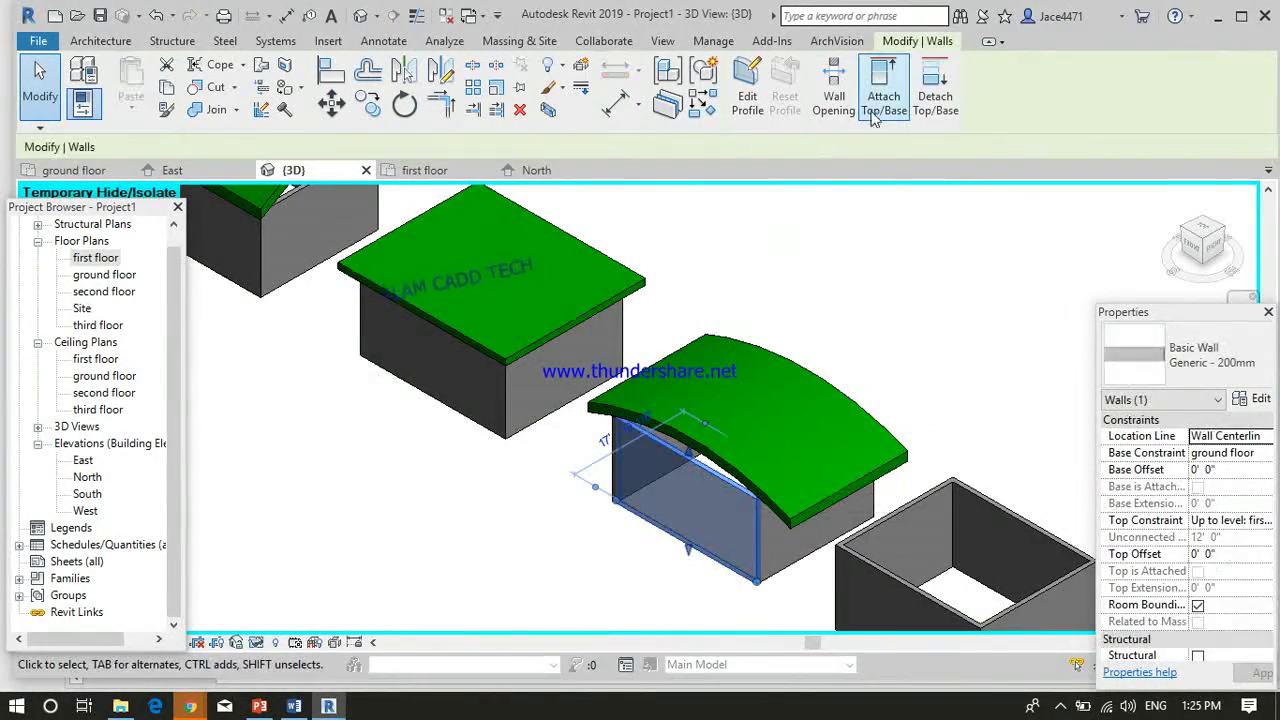
pyautogui.click(883, 97)
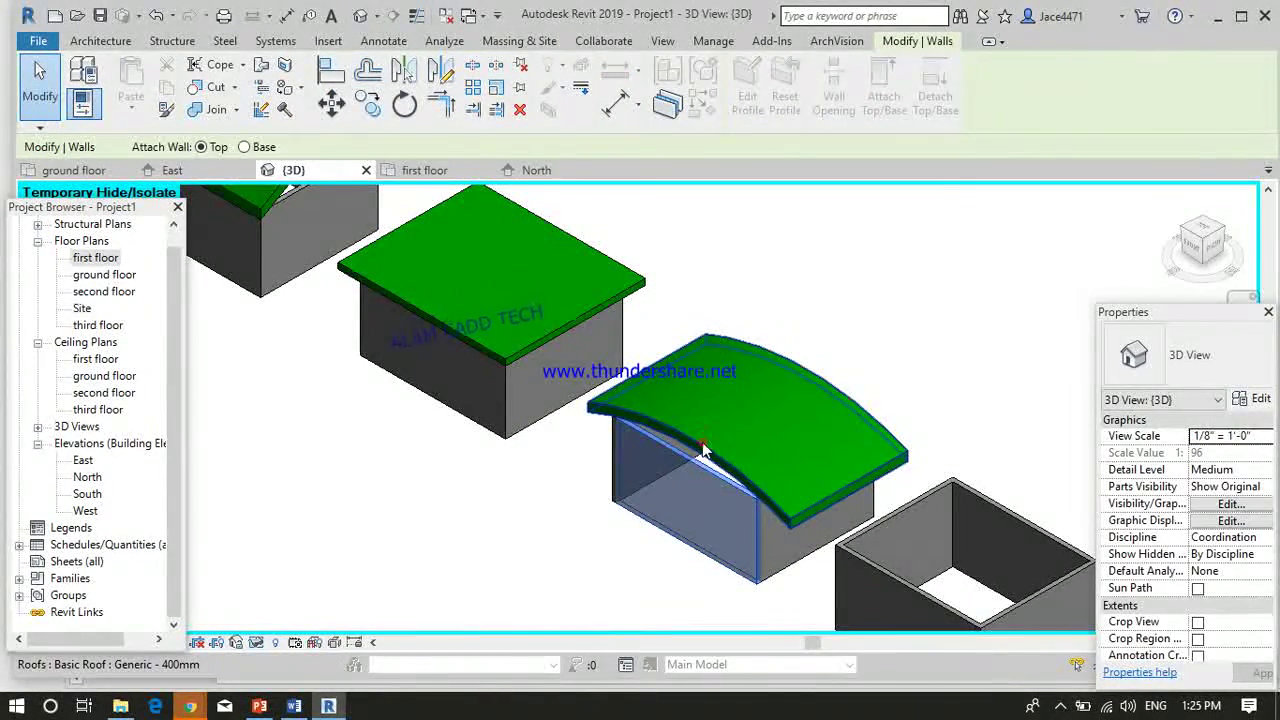
pyautogui.click(676, 524)
pyautogui.click(643, 561)
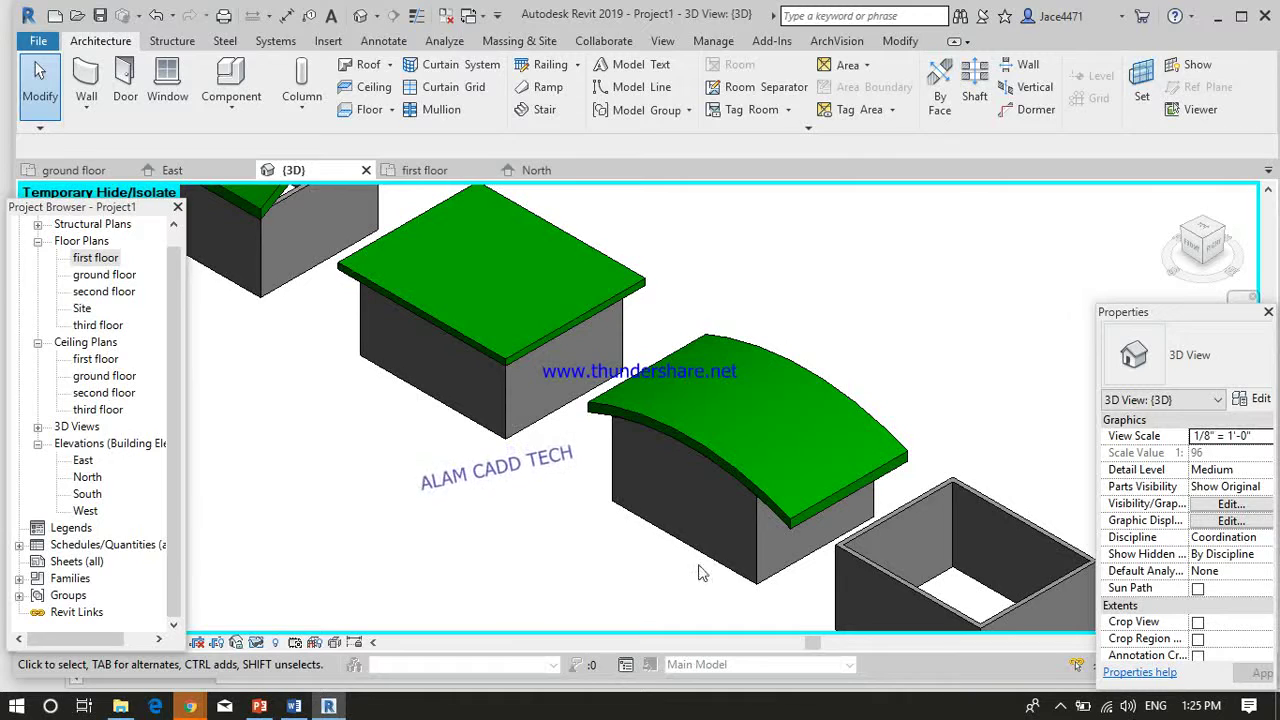
# - Attach the top of the third building's north wall to the arched roof
pyautogui.scroll(-5, 610, 540)
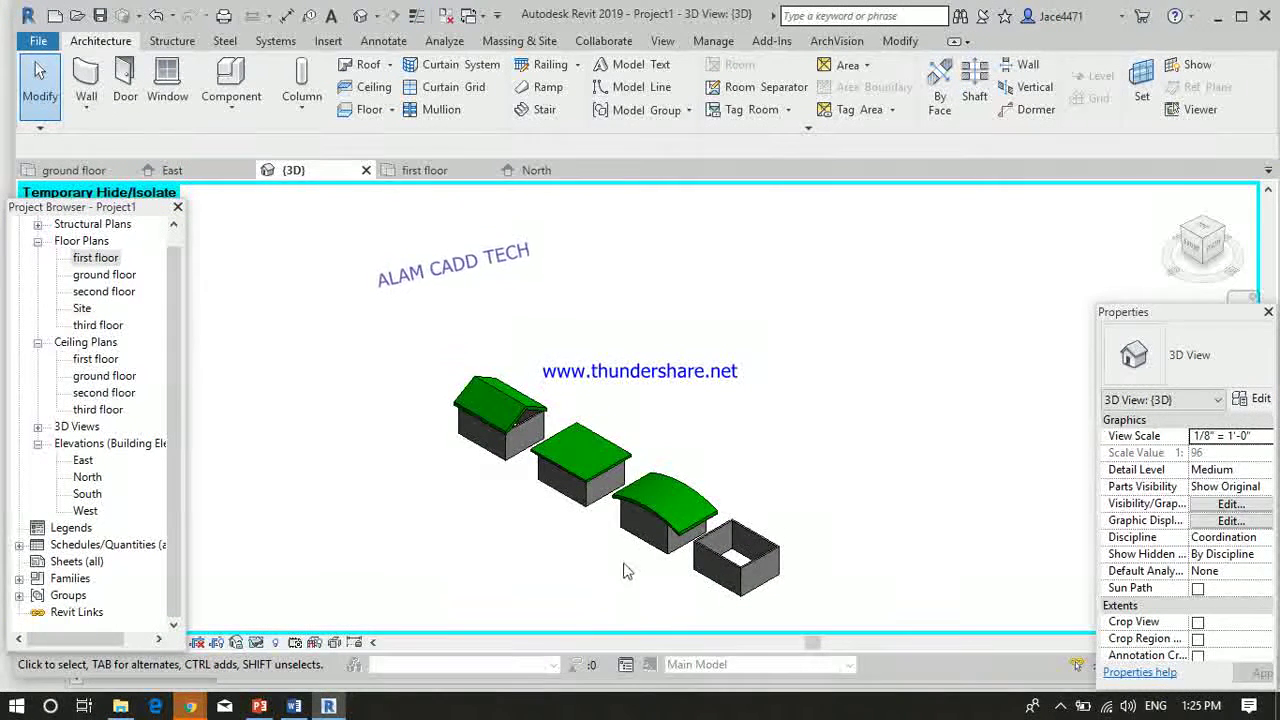
pyautogui.moveTo(891, 519); pyautogui.dragTo(894, 509, button='middle')
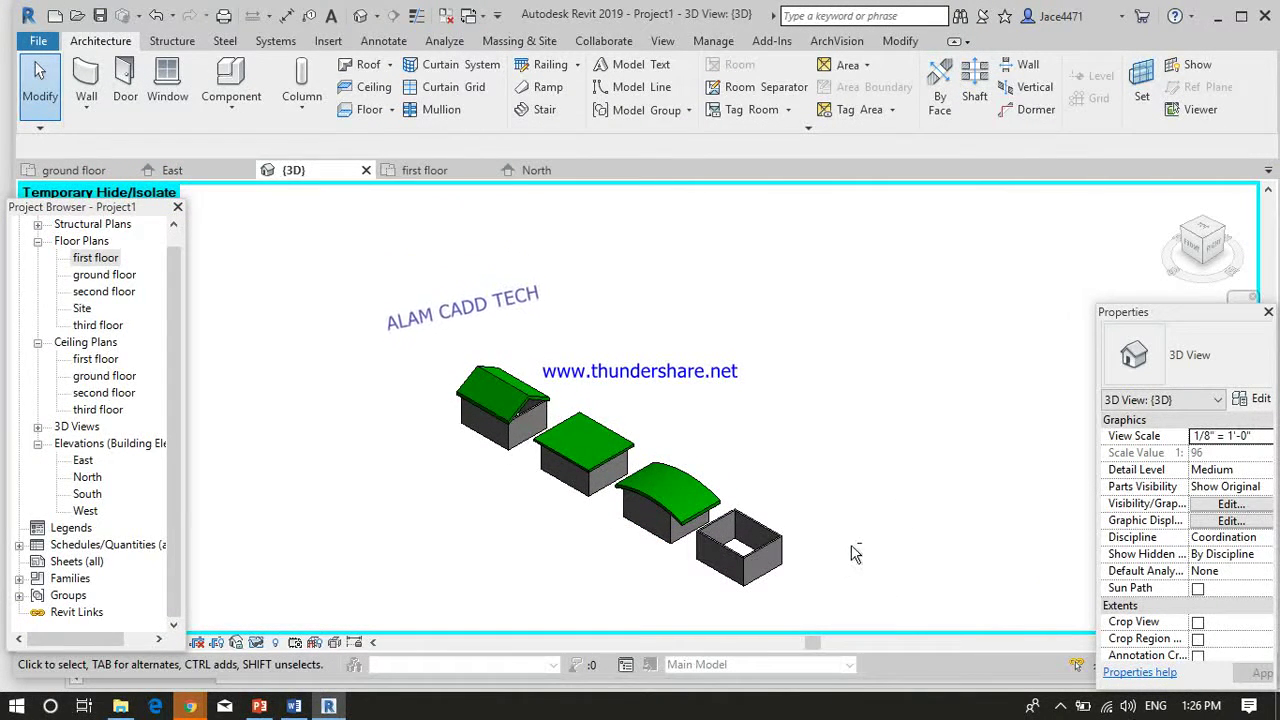
pyautogui.keyDown('shift'); pyautogui.moveTo(842, 549); pyautogui.dragTo(576, 403, button='middle'); pyautogui.keyUp('shift')
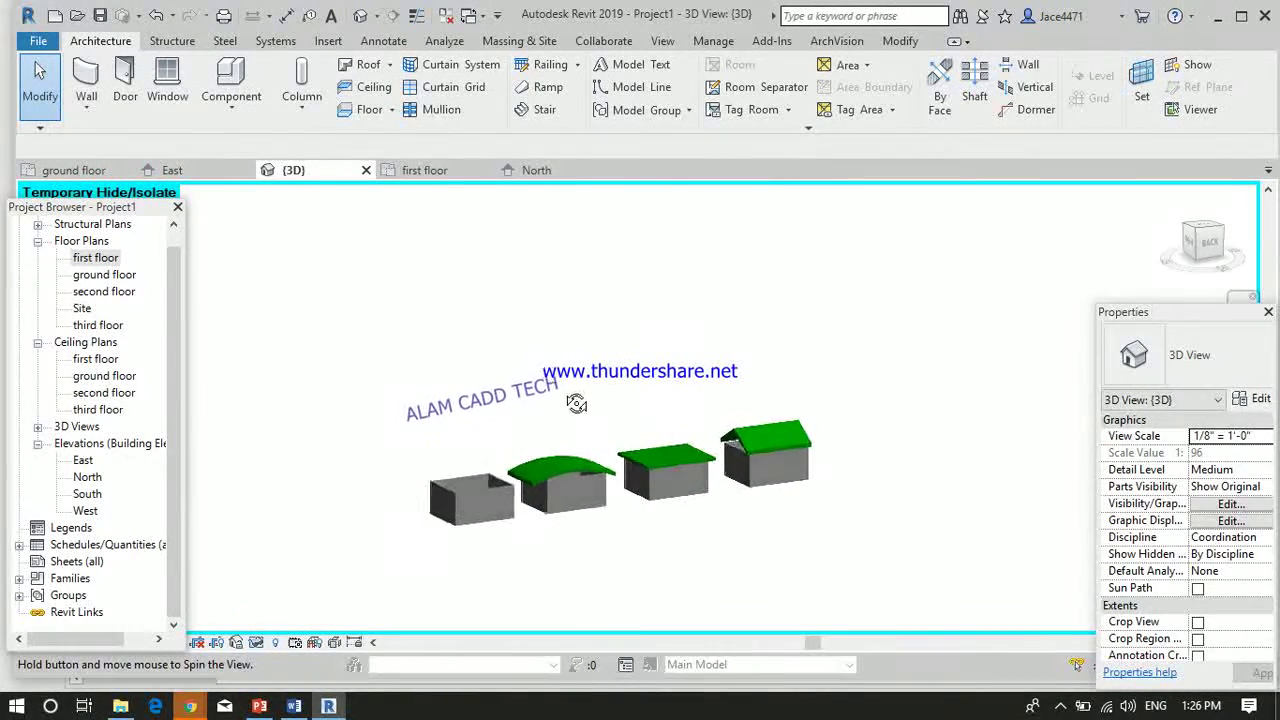
pyautogui.scroll(6, 577, 479)
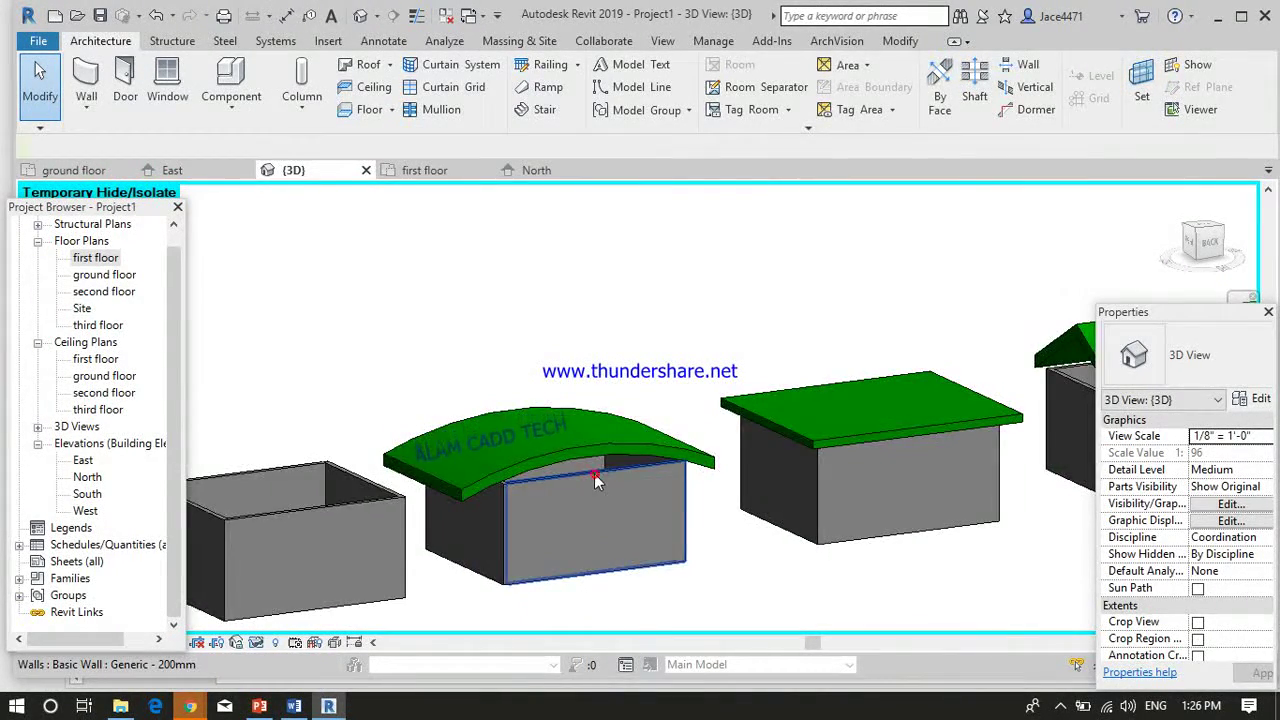
pyautogui.click(594, 477)
pyautogui.click(884, 92)
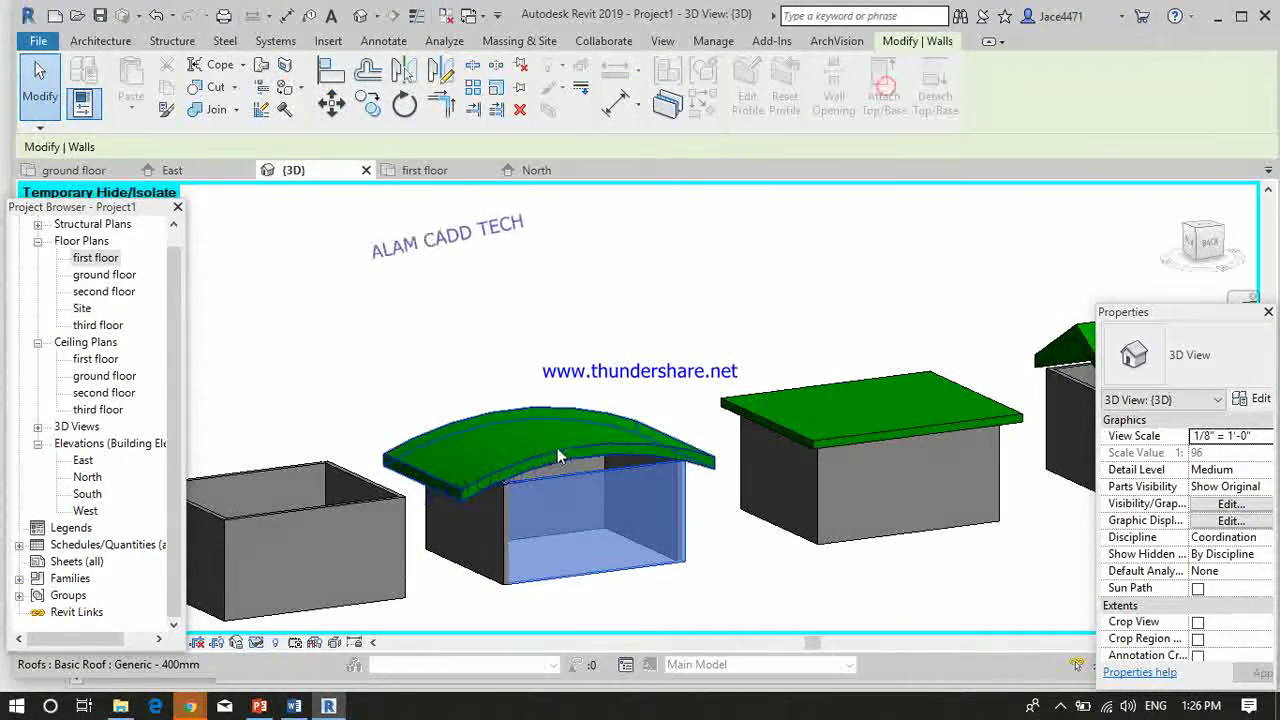
pyautogui.click(557, 448)
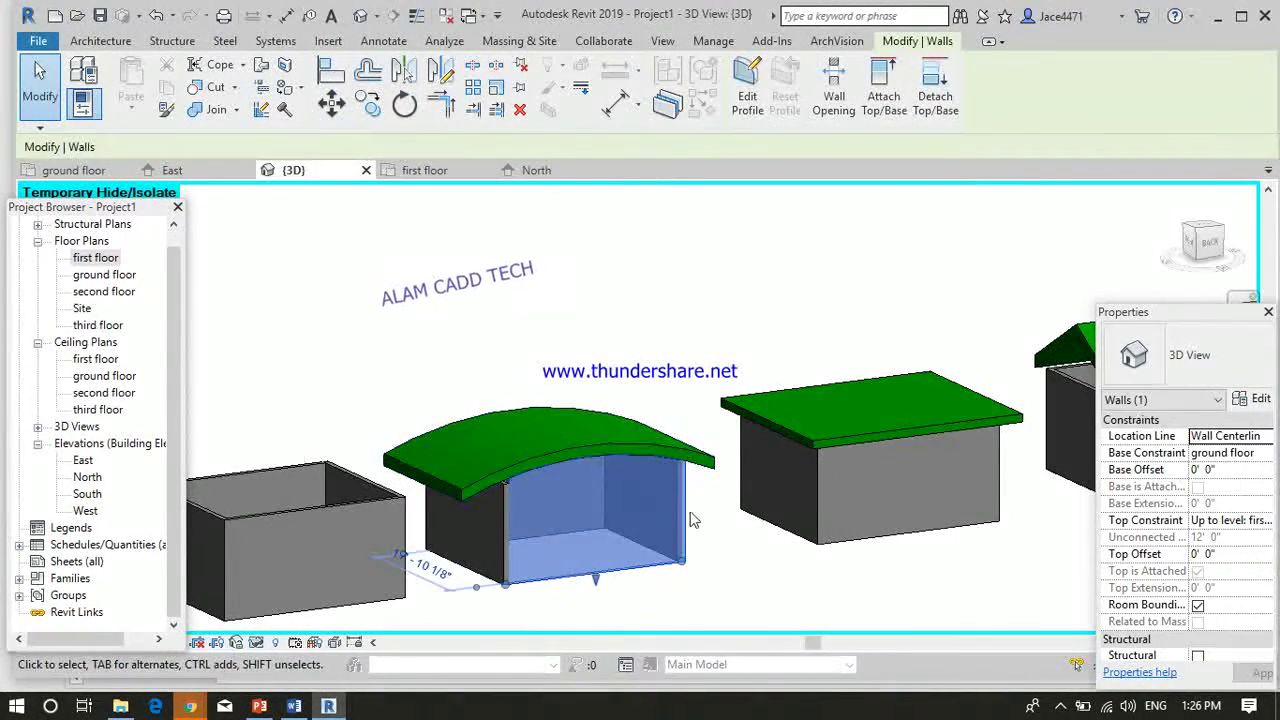
pyautogui.click(719, 529)
# - Attach the top of the first building's east gable-end wall to the underside of its gable roof
pyautogui.scroll(-2, 719, 529)
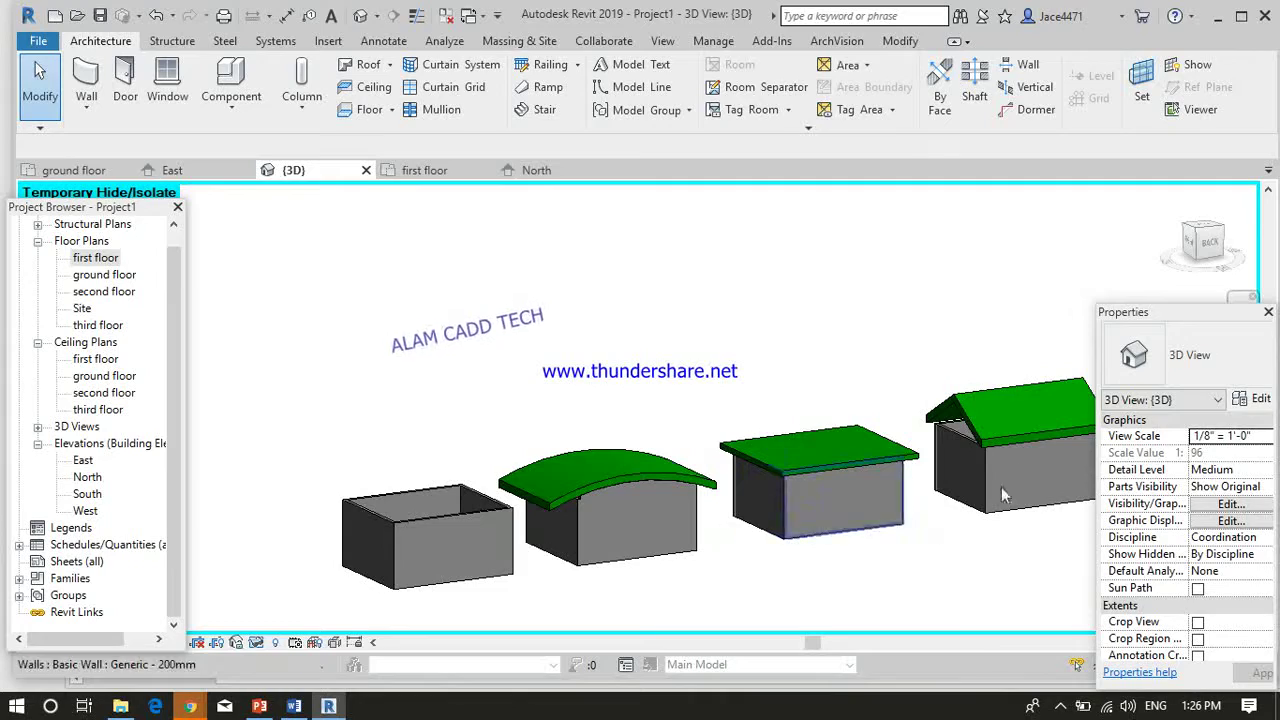
pyautogui.scroll(4, 968, 440)
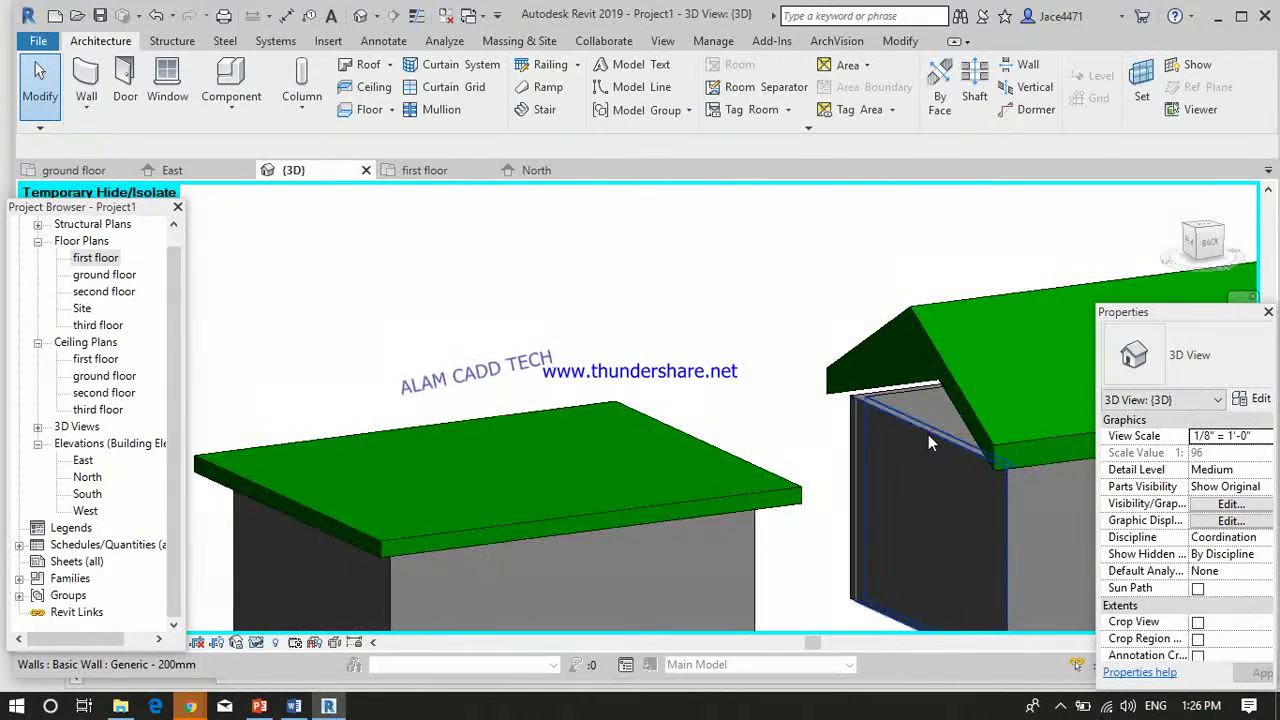
pyautogui.click(928, 434)
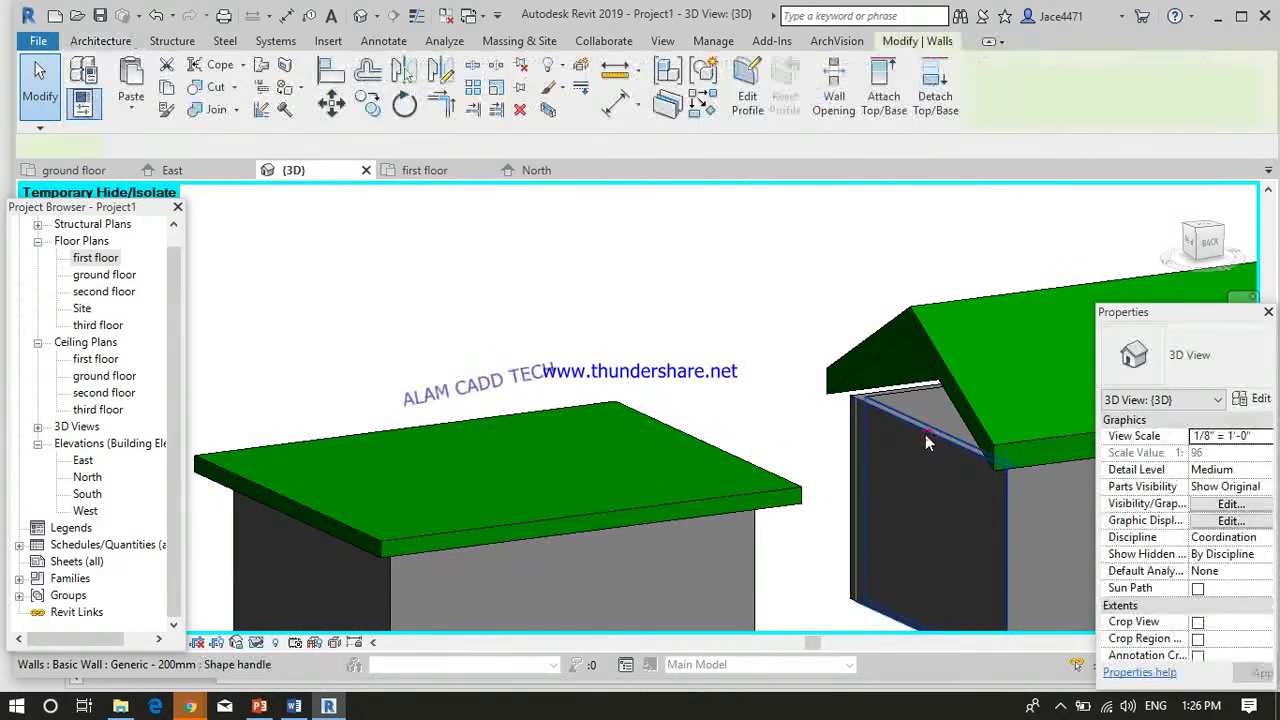
pyautogui.click(884, 100)
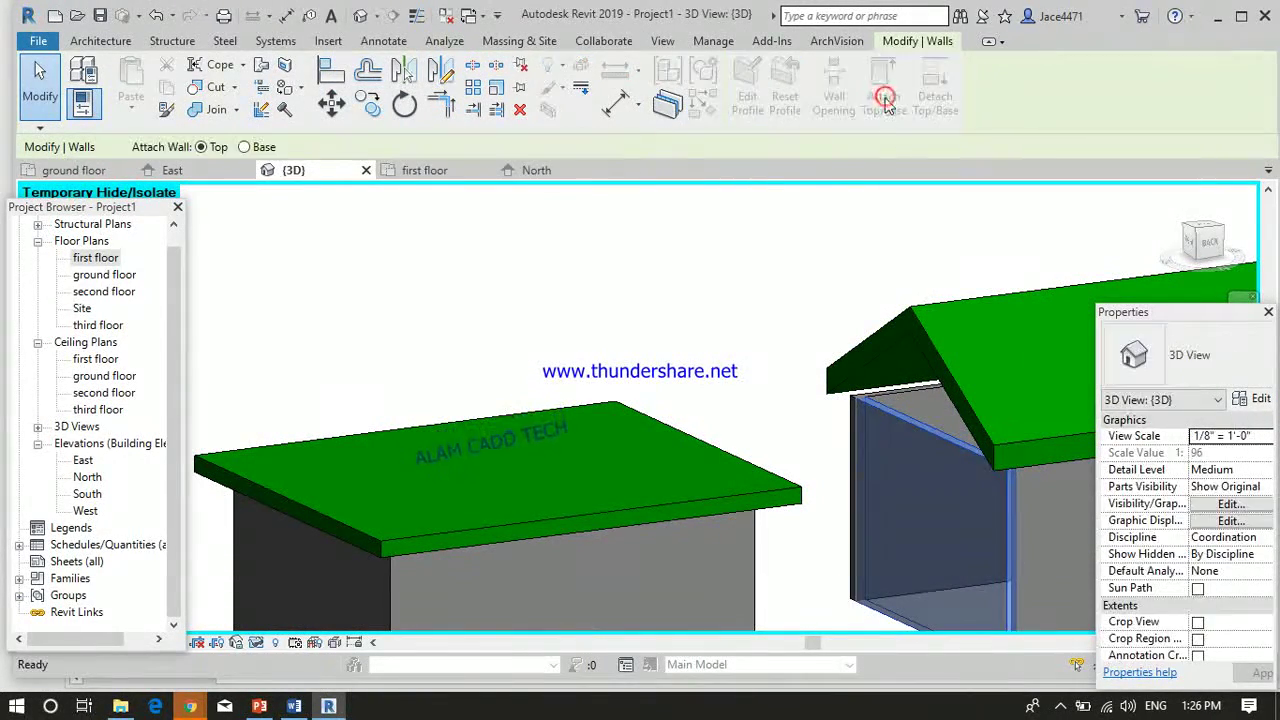
pyautogui.click(910, 342)
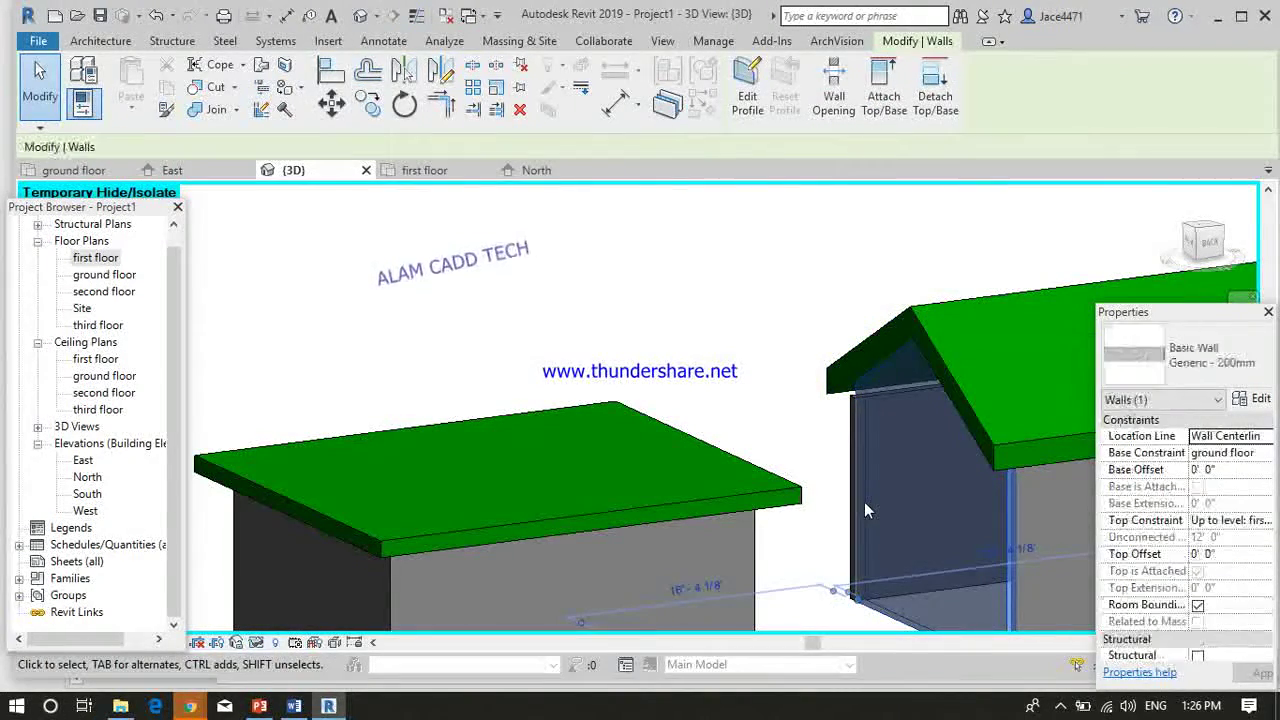
pyautogui.press('Escape')
pyautogui.scroll(-5, 870, 460)
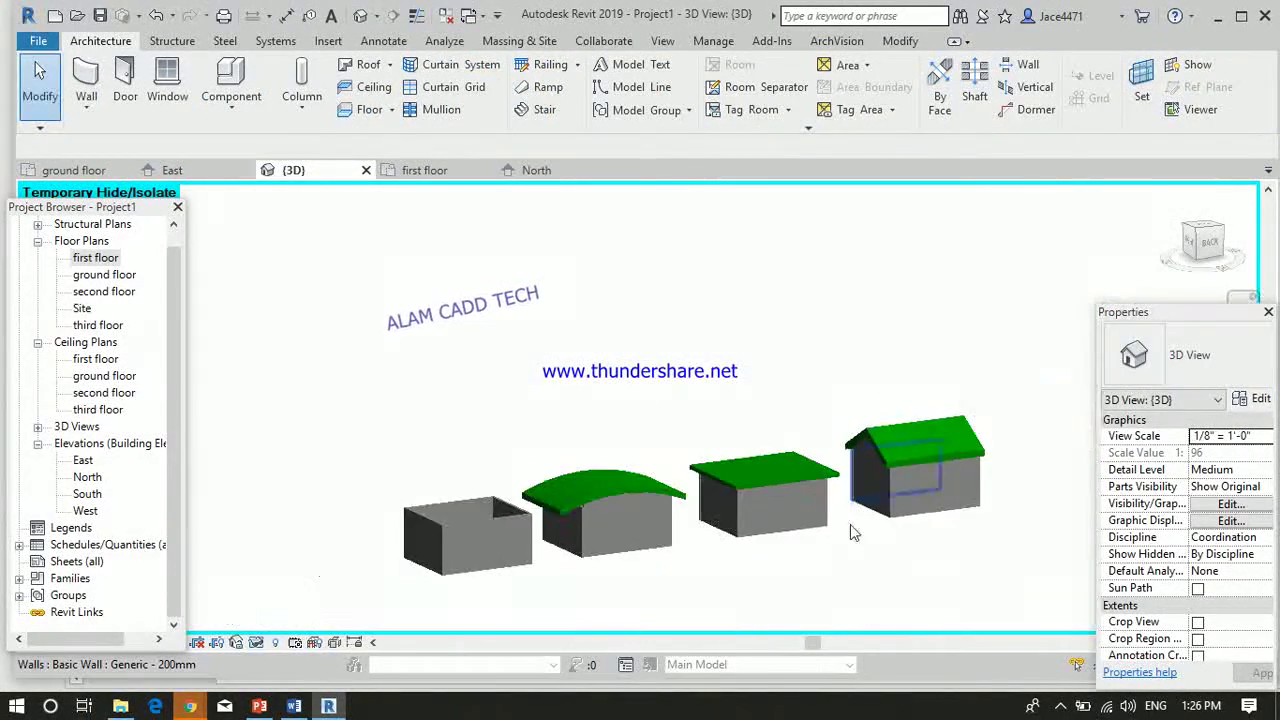
# - Attach the top of the first building's south wall to its gable roof and clear the selection
pyautogui.scroll(3, 813, 551)
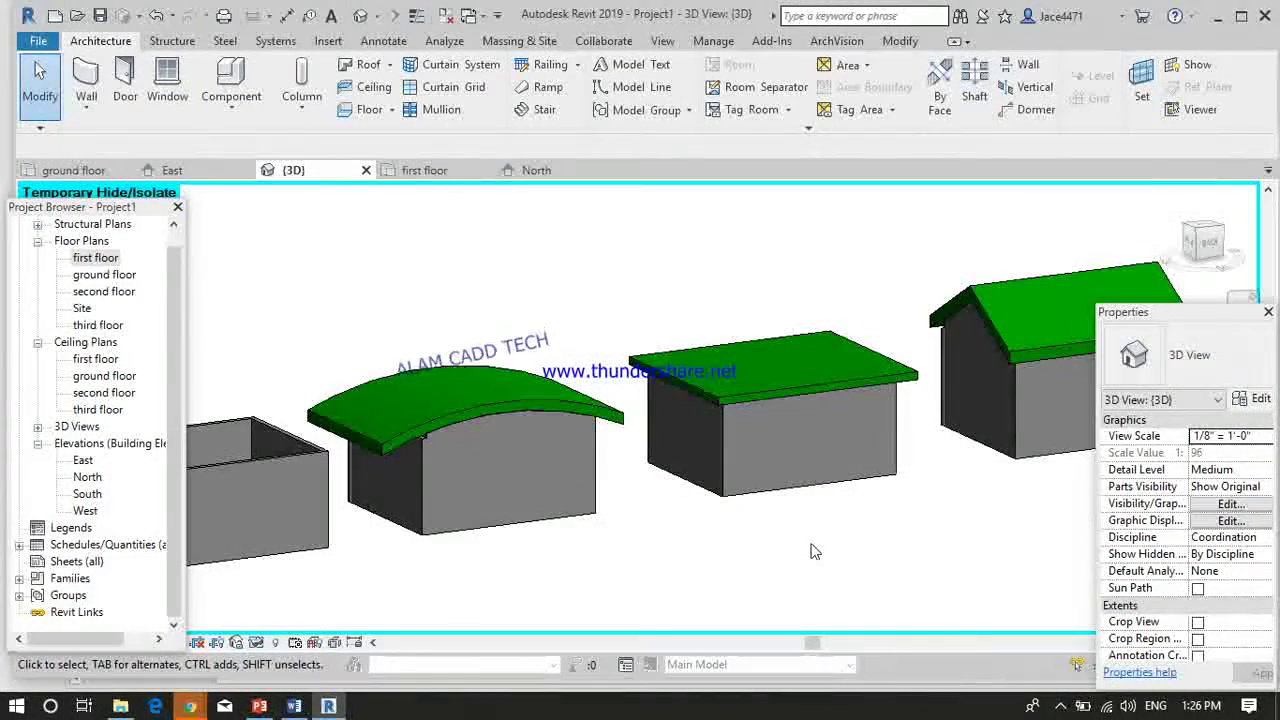
pyautogui.keyDown('shift'); pyautogui.moveTo(813, 551); pyautogui.dragTo(990, 455, button='middle'); pyautogui.keyUp('shift')
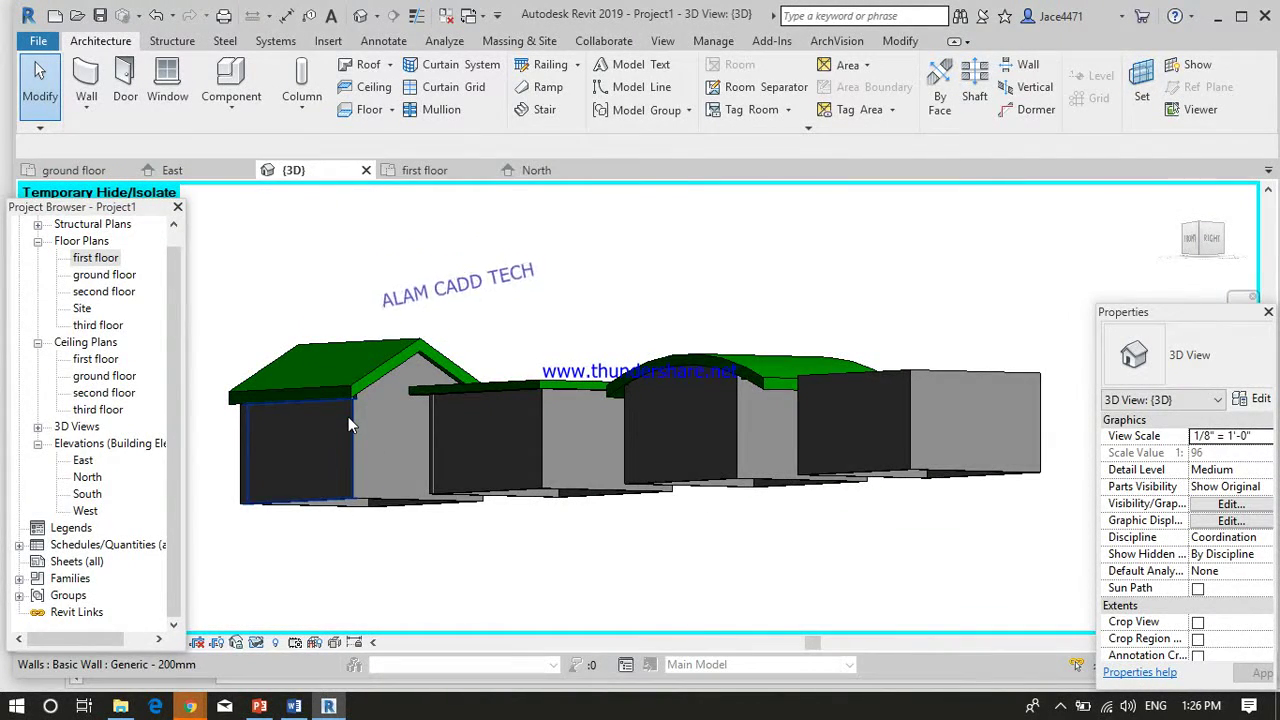
pyautogui.click(349, 412)
pyautogui.click(884, 92)
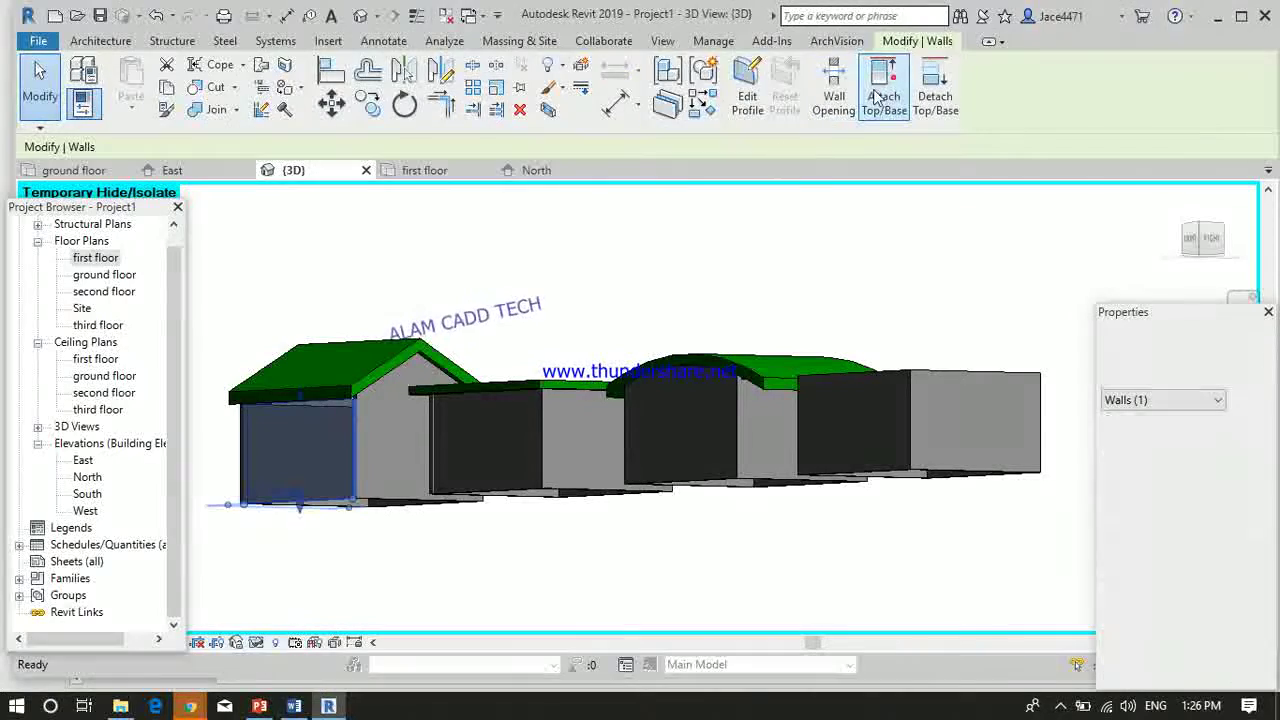
pyautogui.click(378, 367)
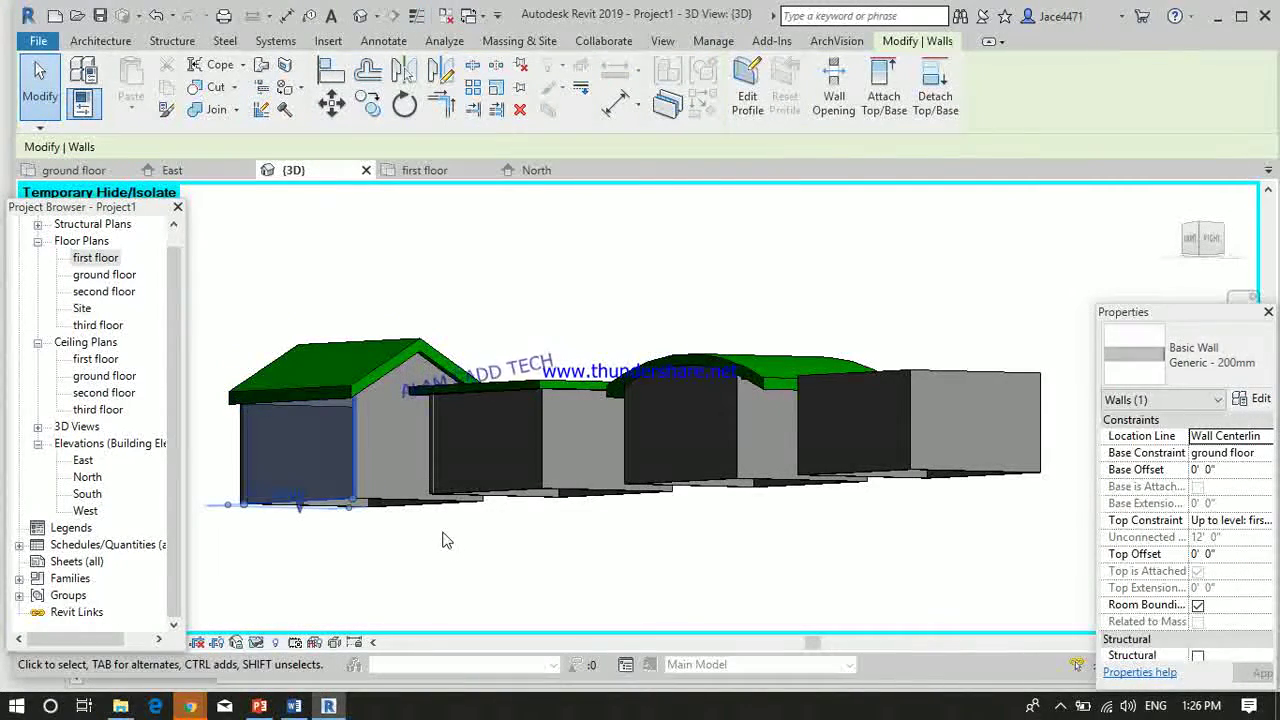
pyautogui.click(377, 547)
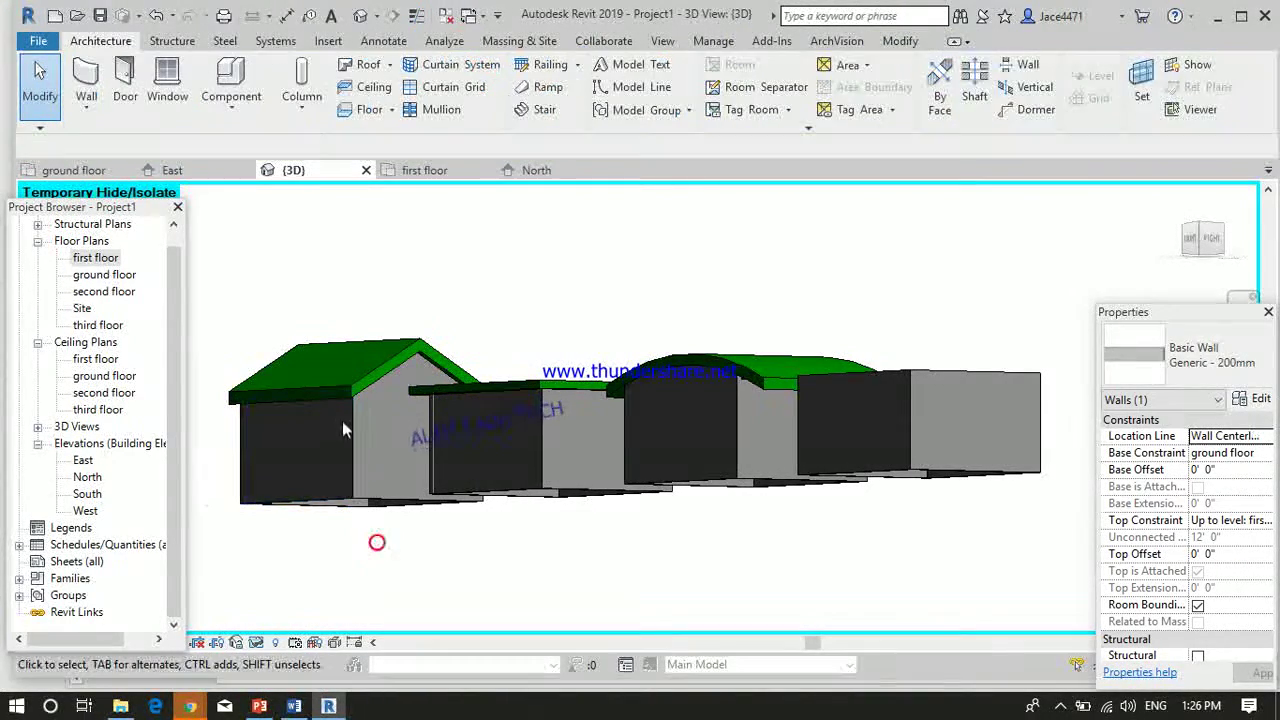
# - Restore the home 3D view and look over the roofed buildings and the open fourth building
pyautogui.scroll(5, 348, 415)
pyautogui.scroll(-10, 560, 580)
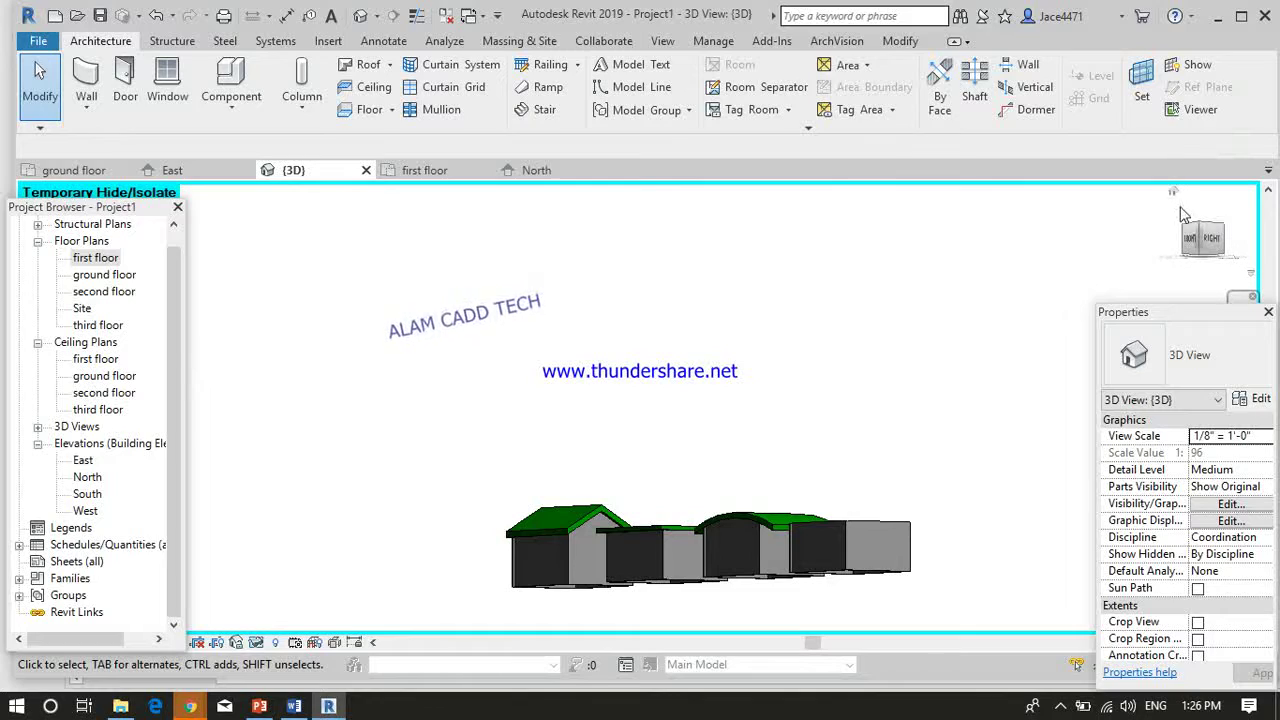
pyautogui.click(1175, 197)
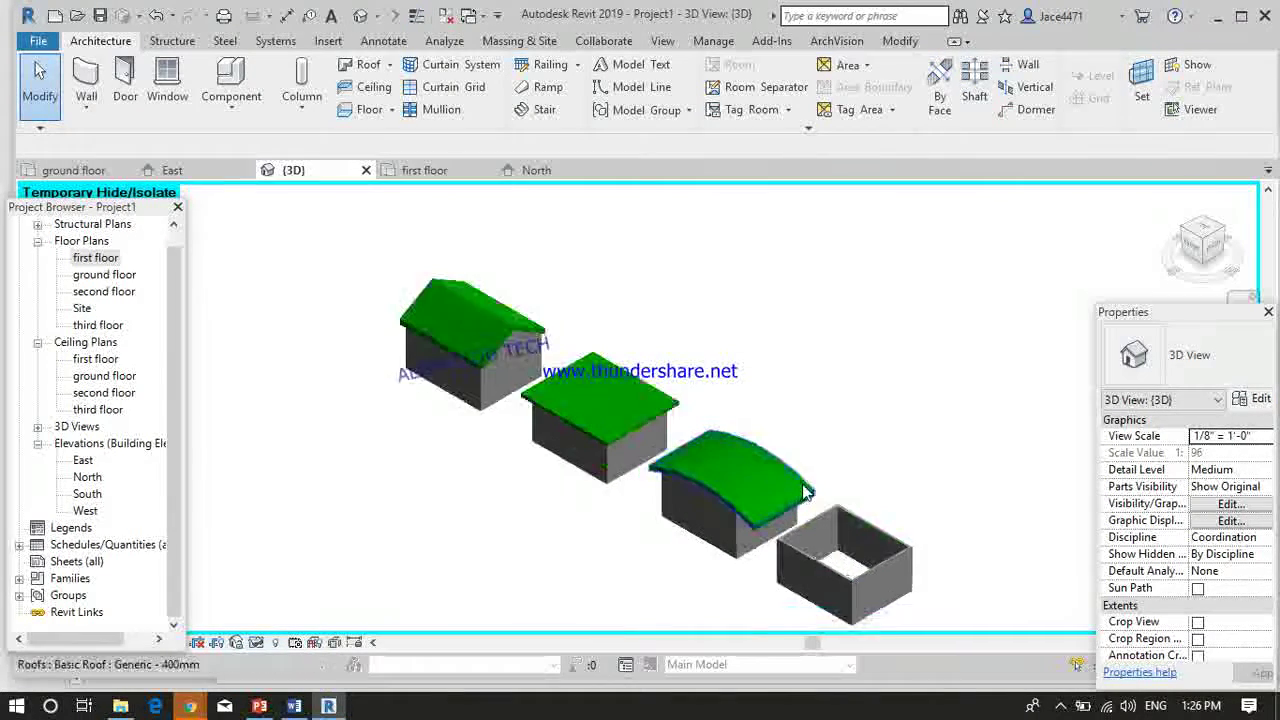
pyautogui.scroll(3, 820, 505)
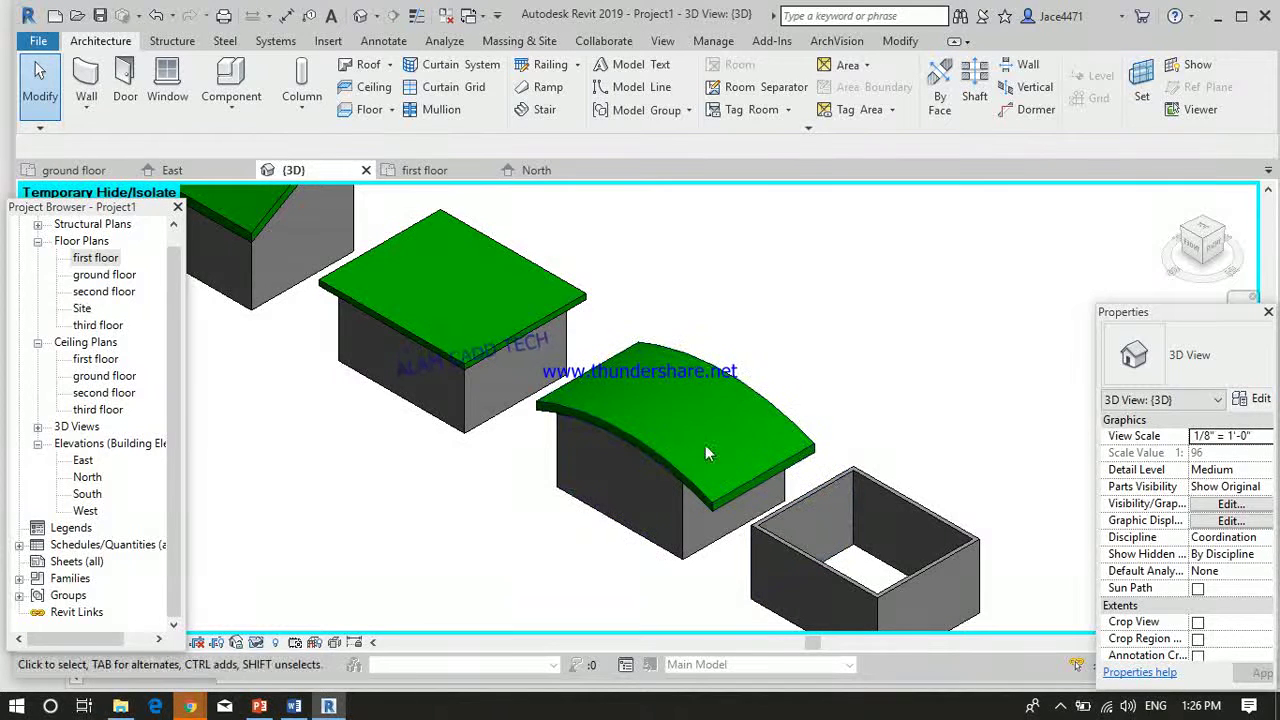
# - Open the first floor plan and bring the roofless fourth building into view
pyautogui.doubleClick(100, 276)
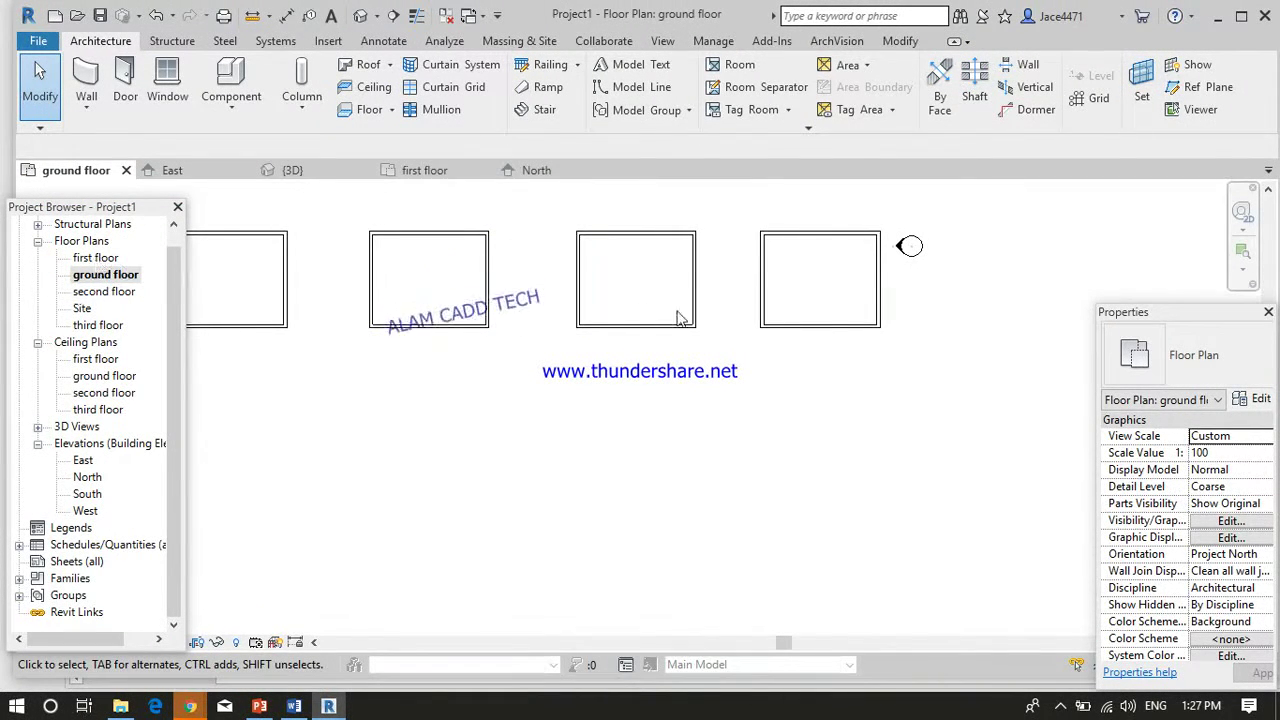
pyautogui.doubleClick(98, 258)
pyautogui.scroll(-3, 1000, 460)
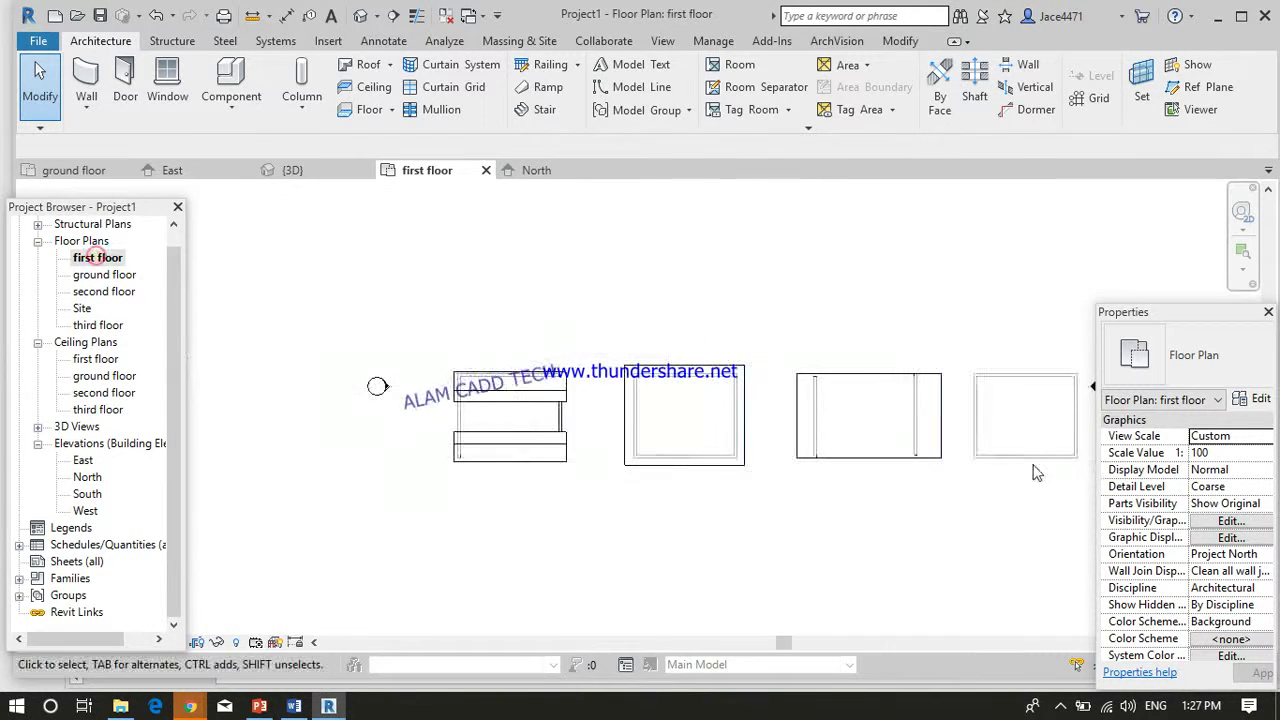
pyautogui.scroll(5, 1085, 455)
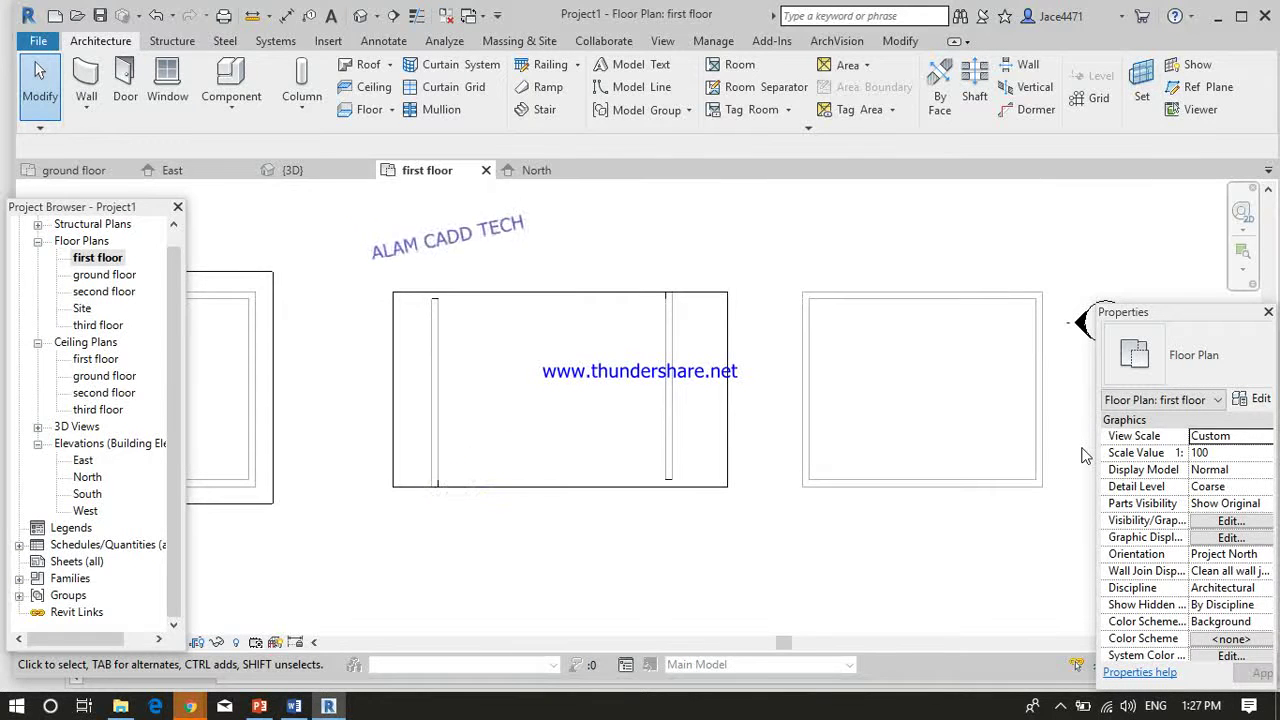
pyautogui.click(392, 66)
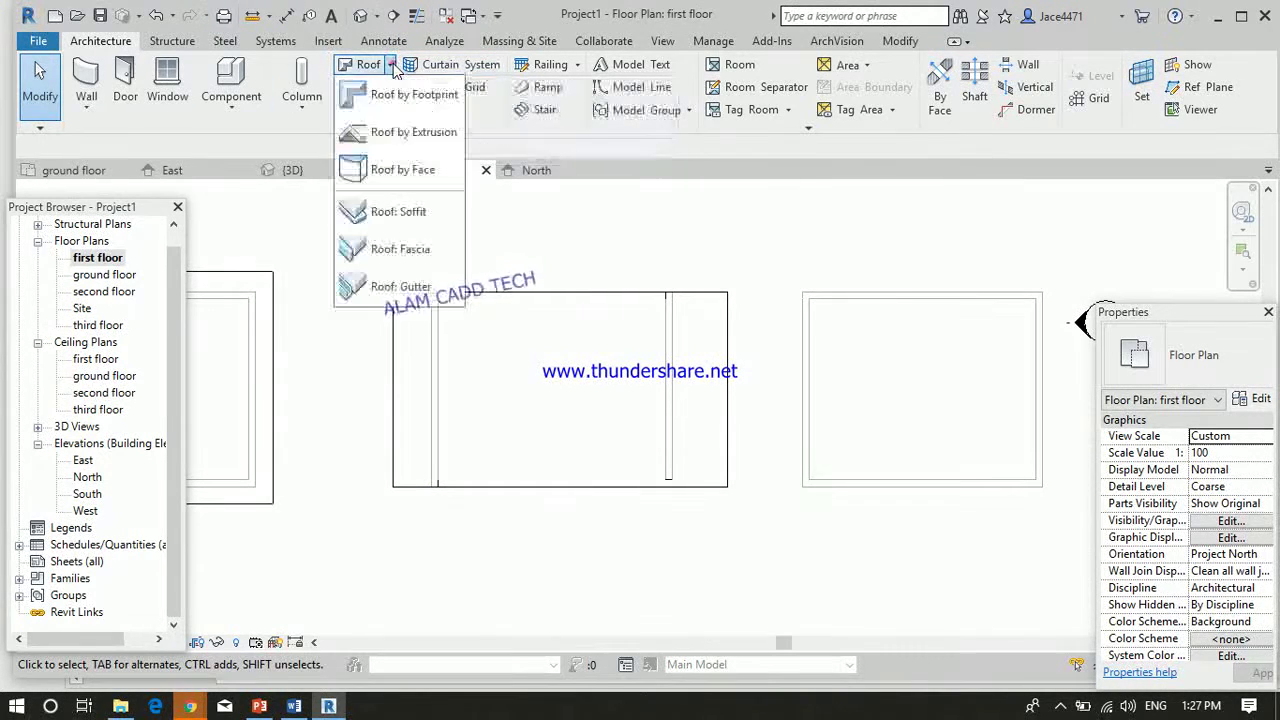
pyautogui.click(414, 134)
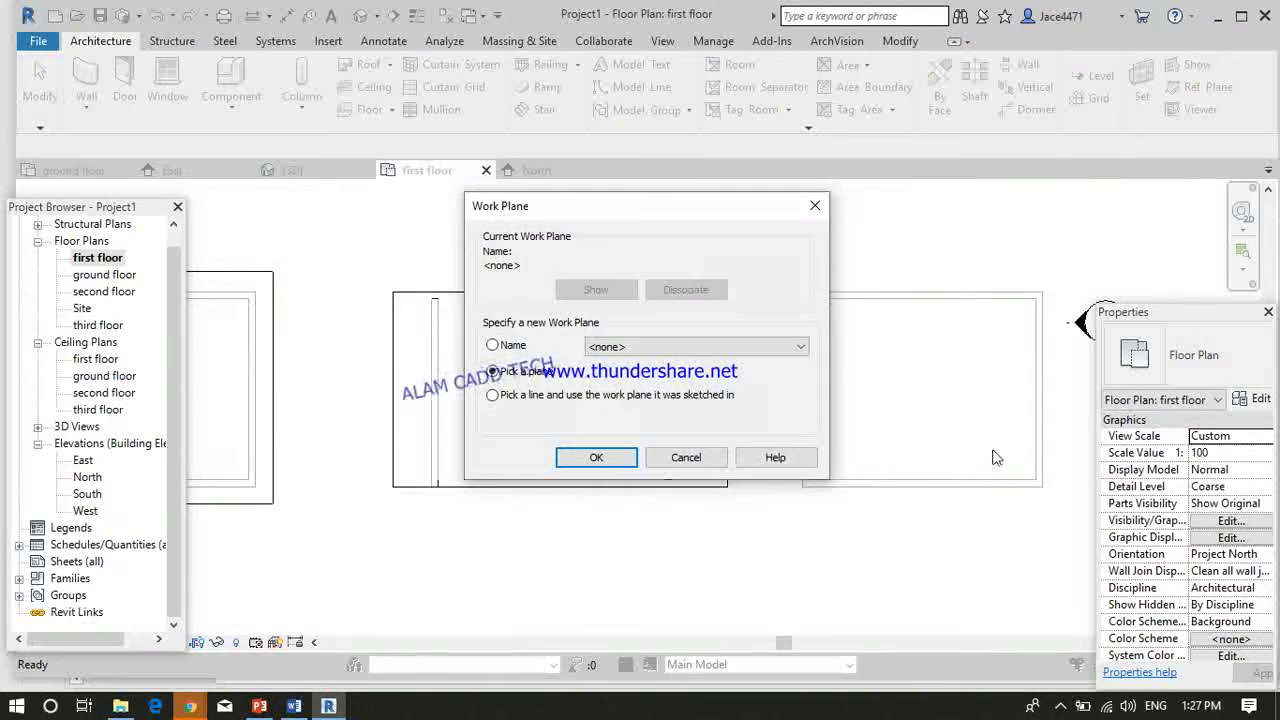
pyautogui.click(593, 456)
pyautogui.scroll(2, 943, 497)
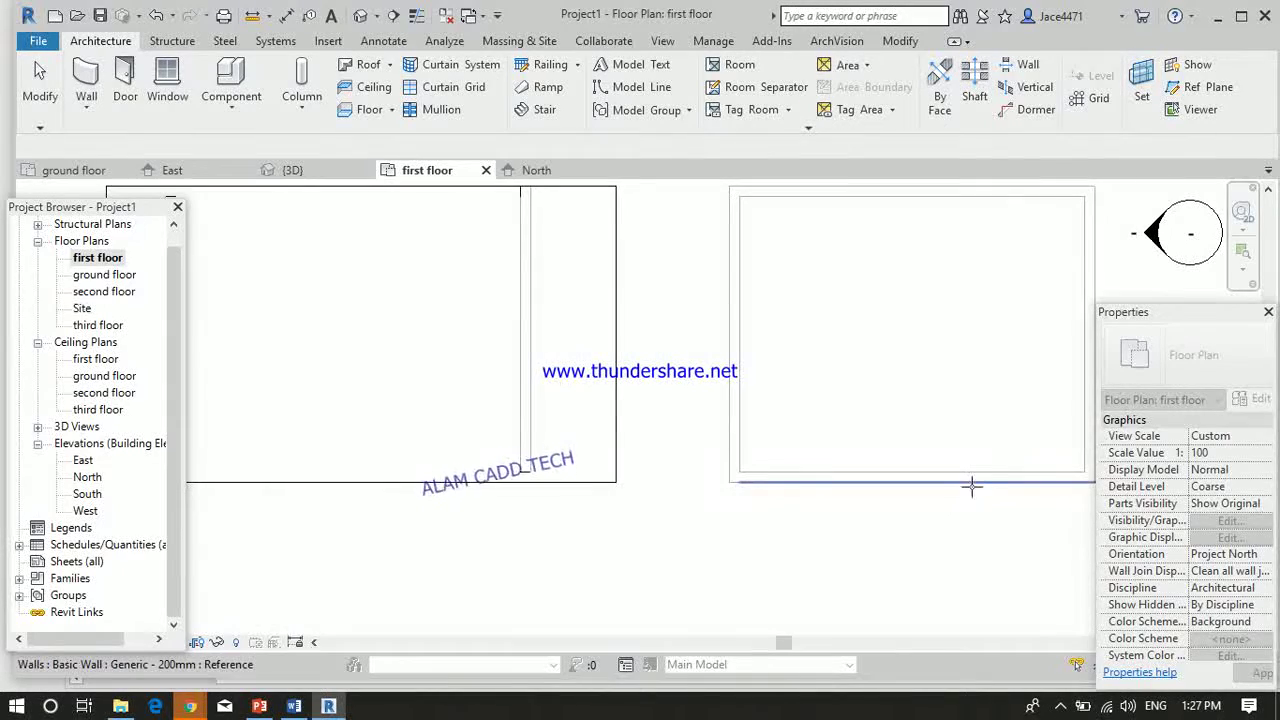
pyautogui.click(972, 485)
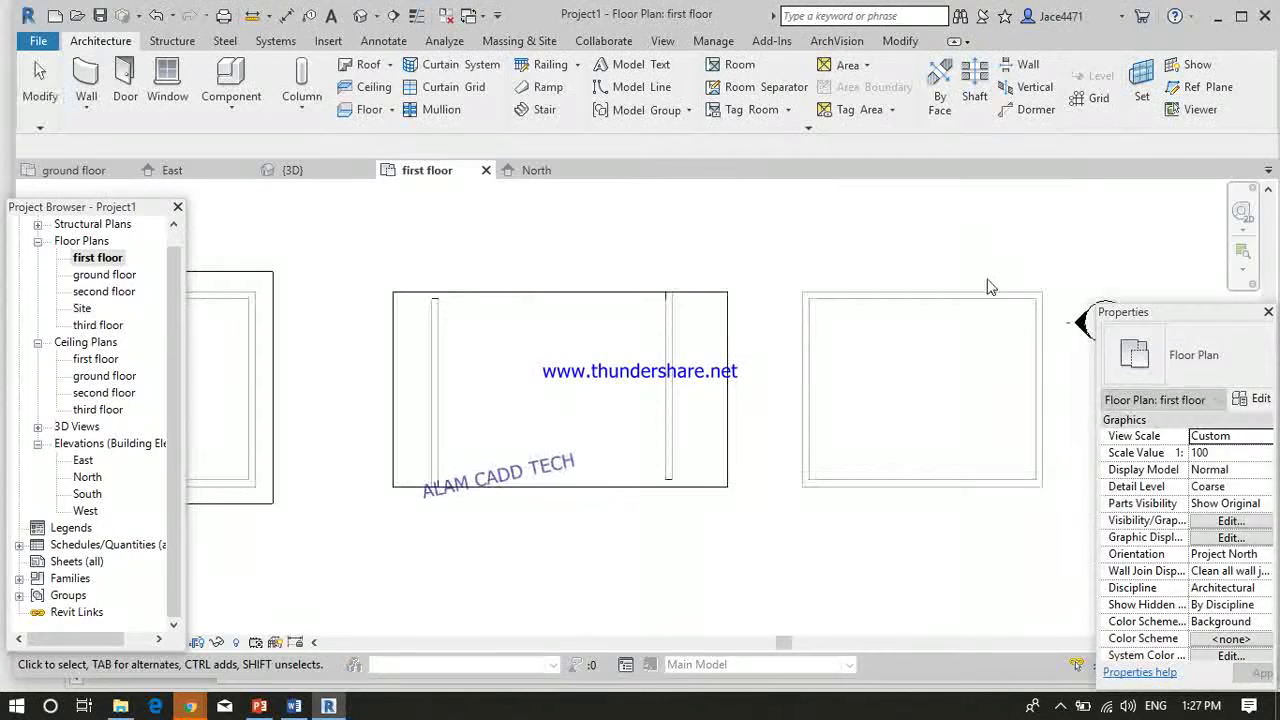
pyautogui.scroll(-2, 1000, 300)
pyautogui.scroll(3, 1065, 370)
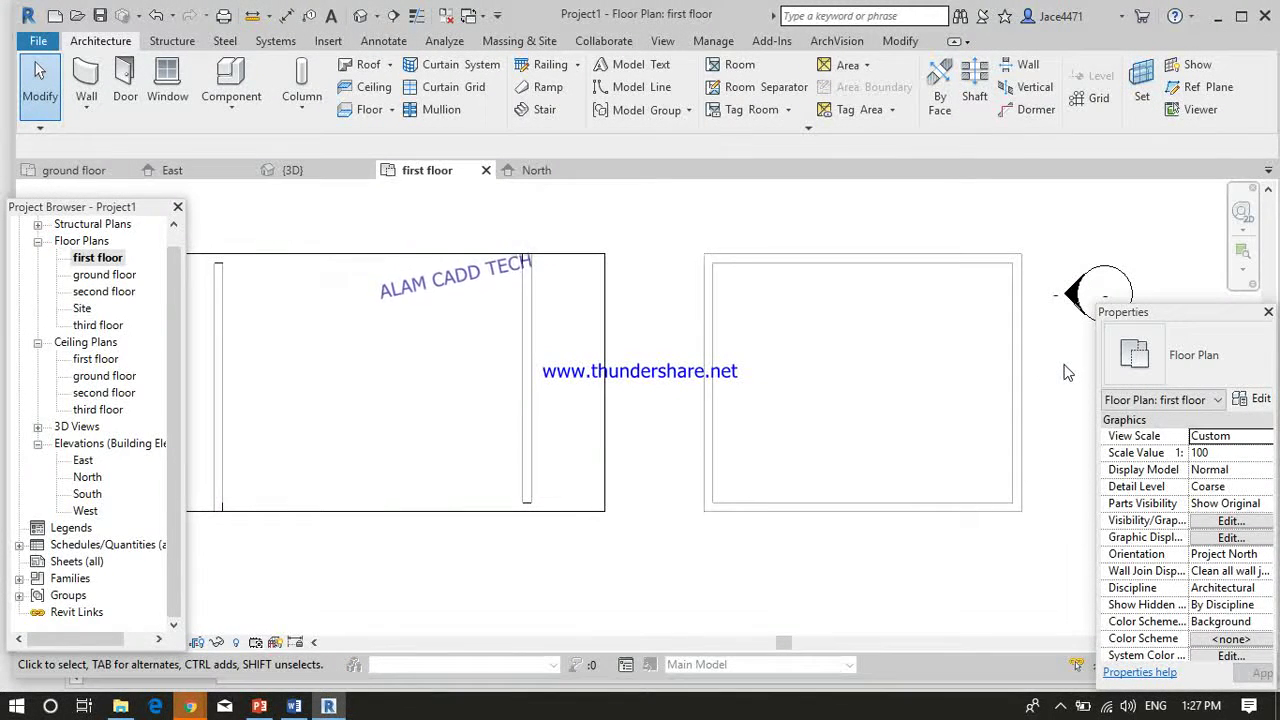
# - Start a roof by extrusion with the fourth building's east wall as the picked work plane, and open the West elevation for sketching
pyautogui.click(390, 64)
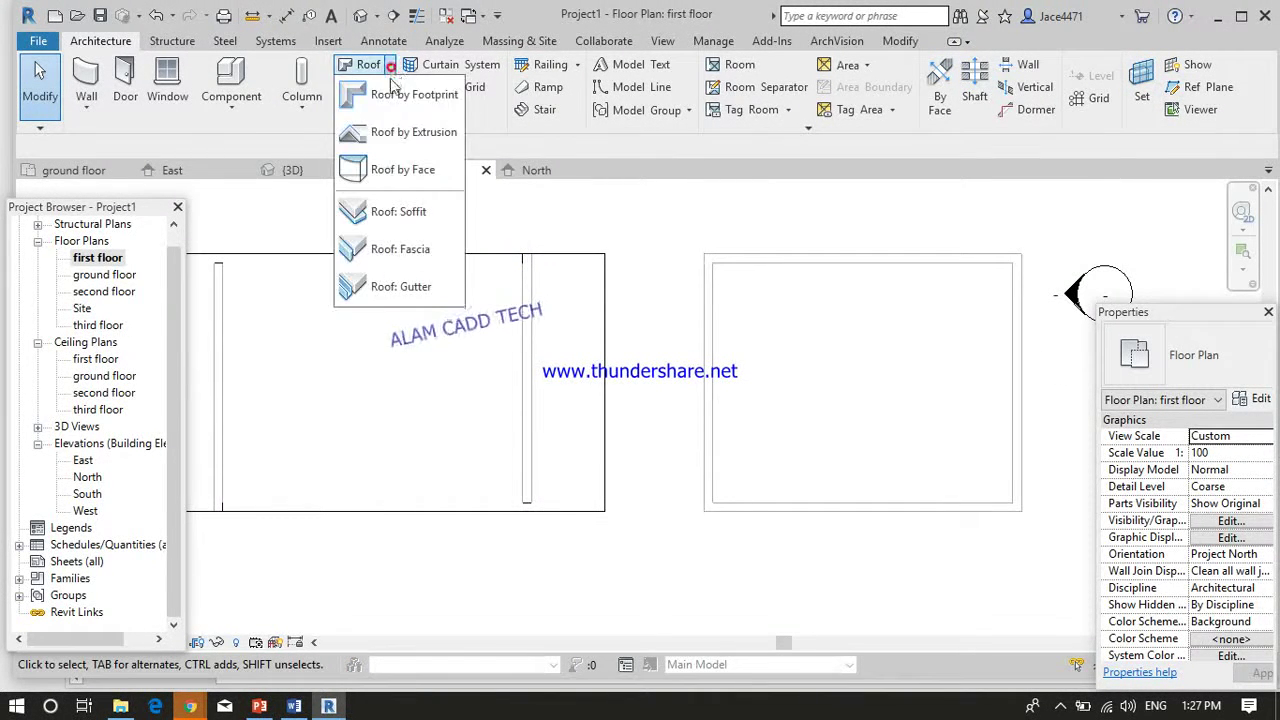
pyautogui.click(395, 130)
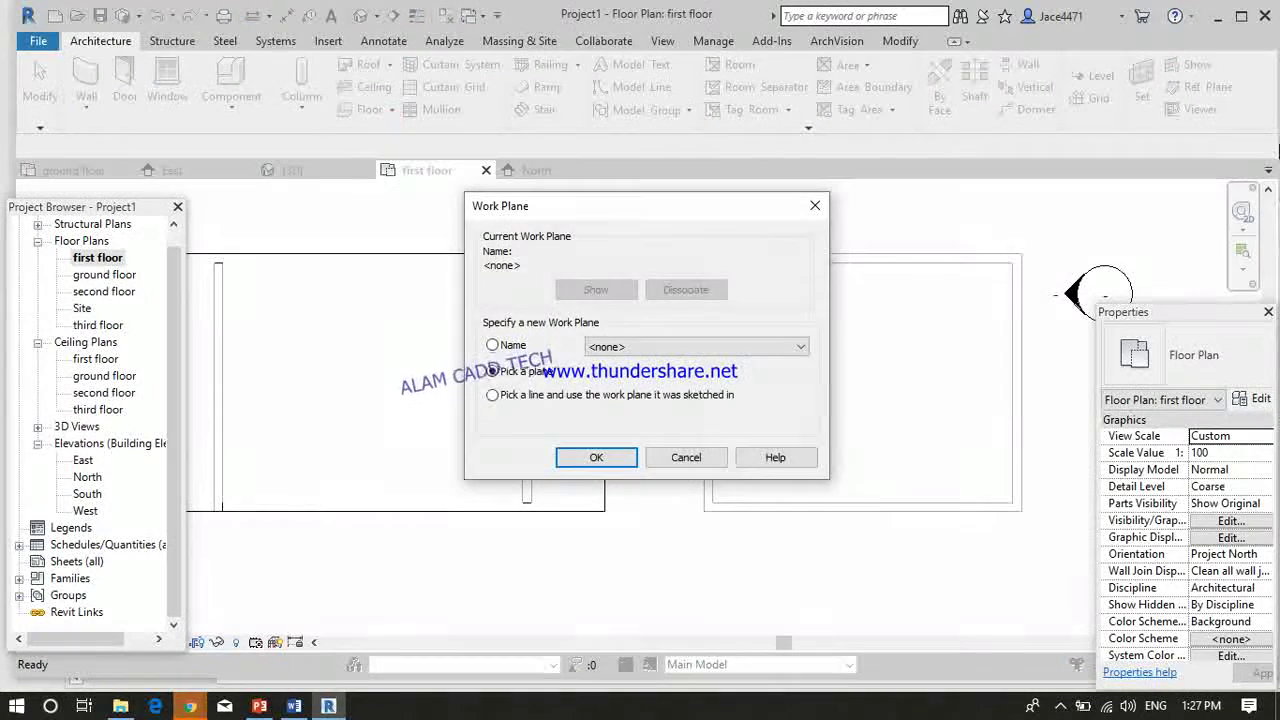
pyautogui.click(598, 458)
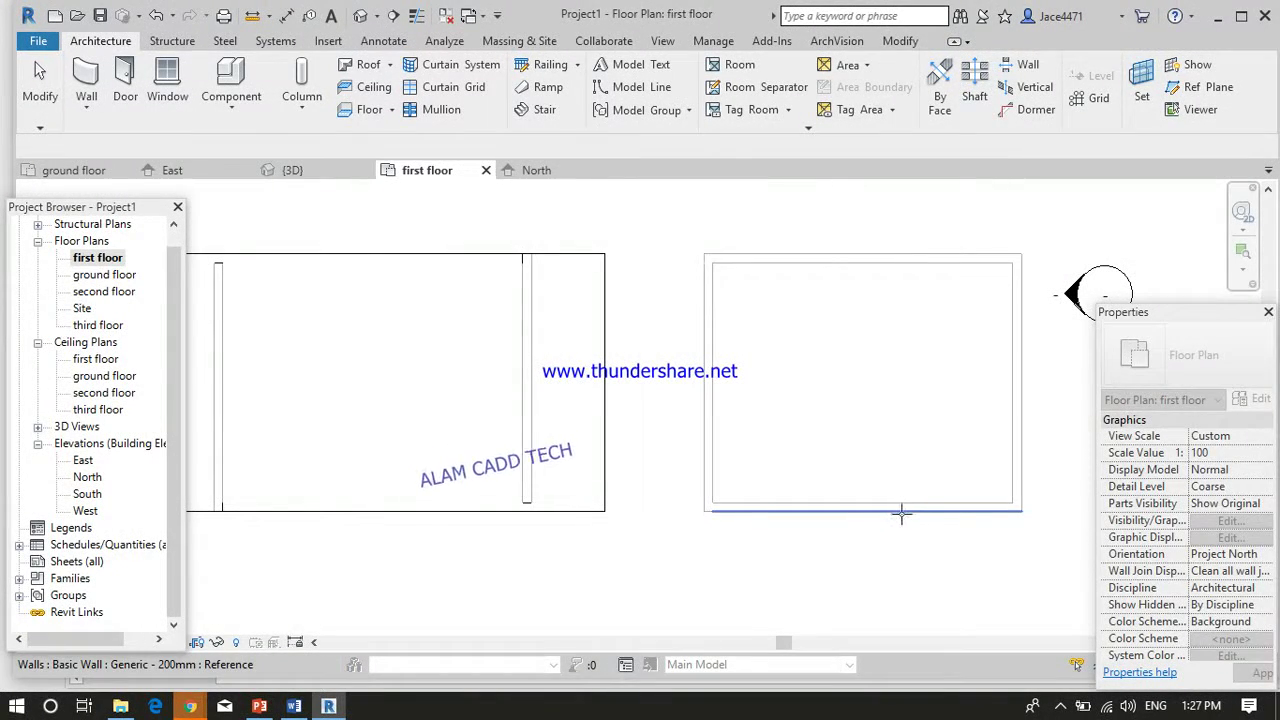
pyautogui.click(1023, 392)
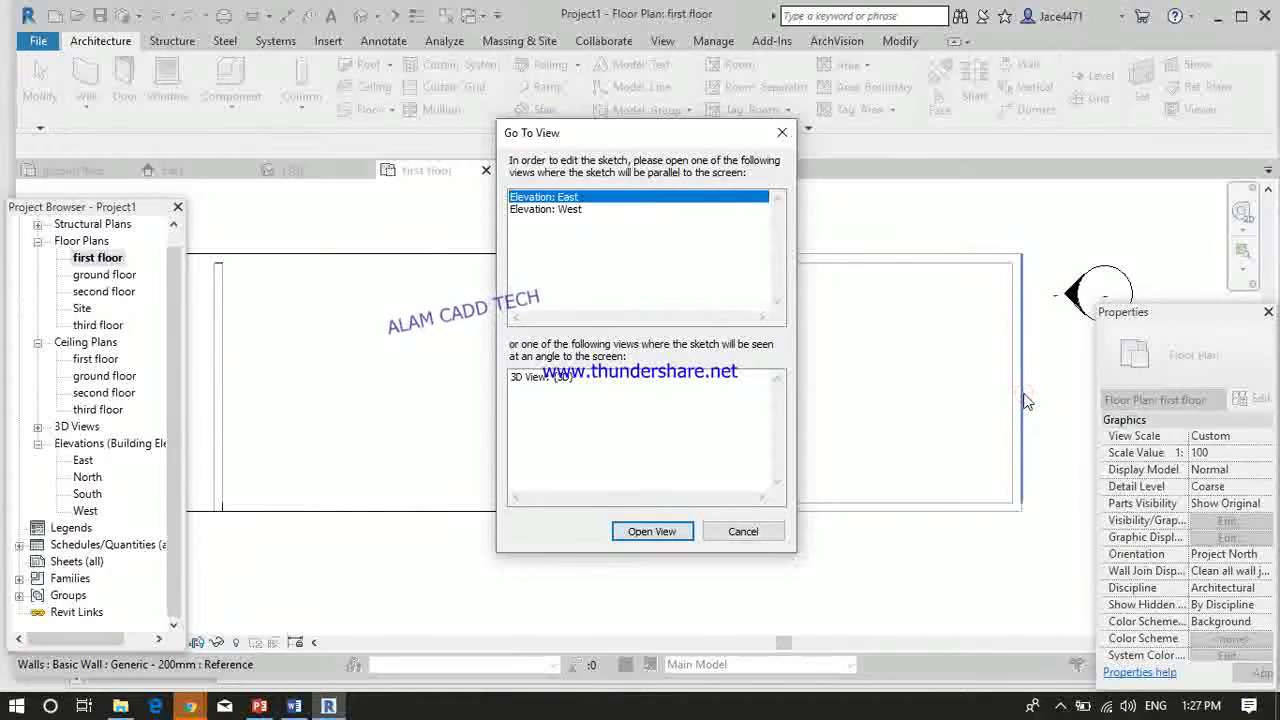
pyautogui.click(565, 209)
pyautogui.click(645, 532)
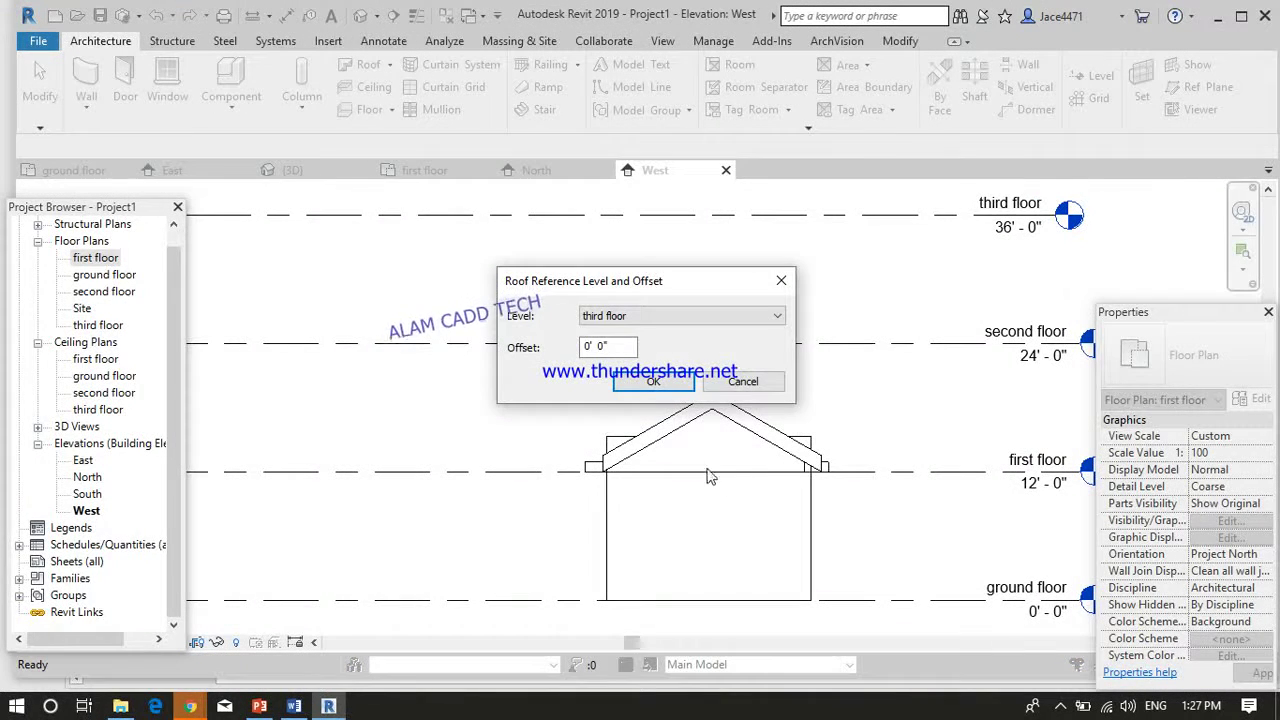
# - Set the extrusion roof's reference level to first floor with an offset of 2' 0"
pyautogui.click(745, 316)
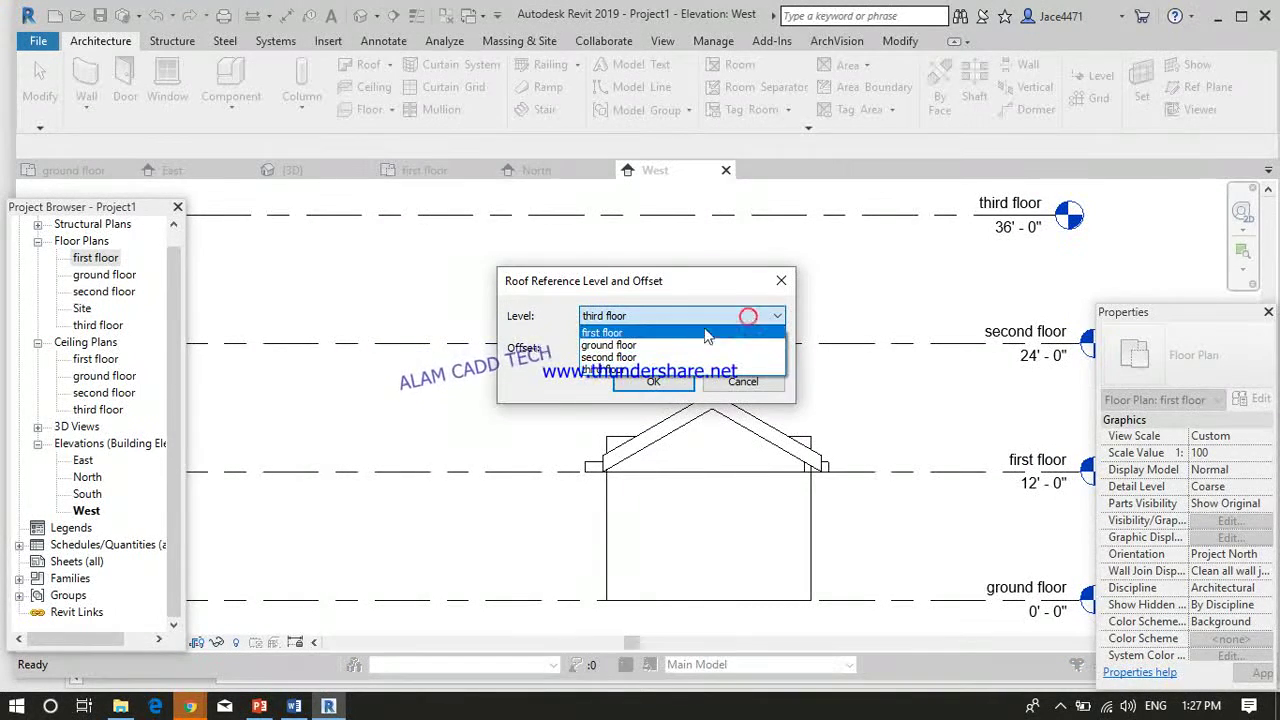
pyautogui.click(677, 333)
pyautogui.moveTo(626, 346); pyautogui.dragTo(527, 362)
pyautogui.write('2')
pyautogui.press('Return')
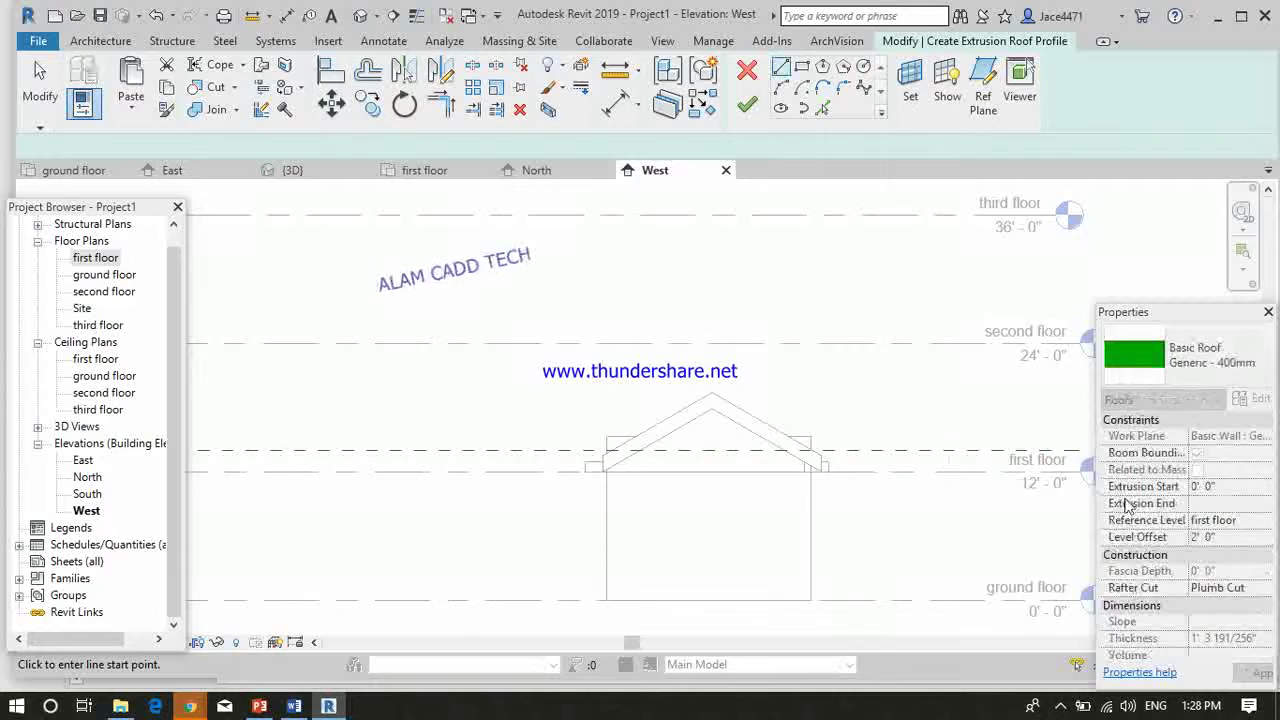
# - Inspect the West elevation around the roof line and cancel the extrusion roof sketch
pyautogui.scroll(-2, 918, 478)
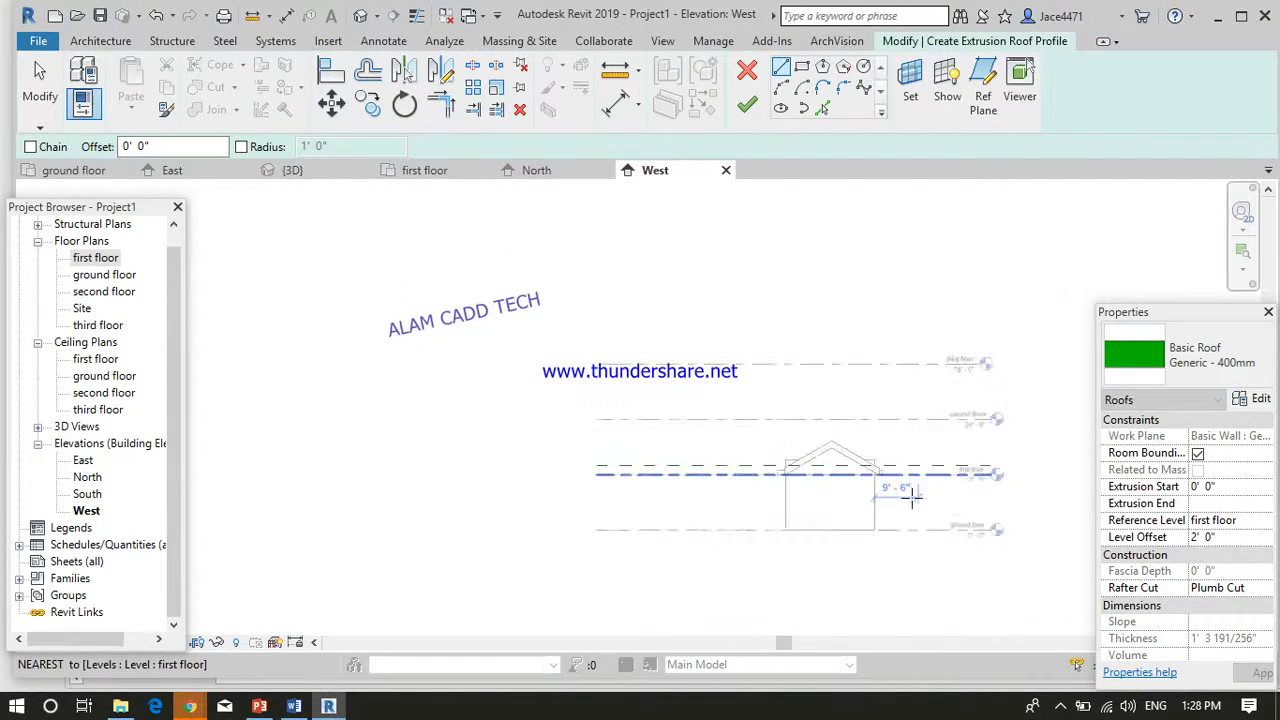
pyautogui.scroll(1, 909, 497)
pyautogui.scroll(2, 911, 497)
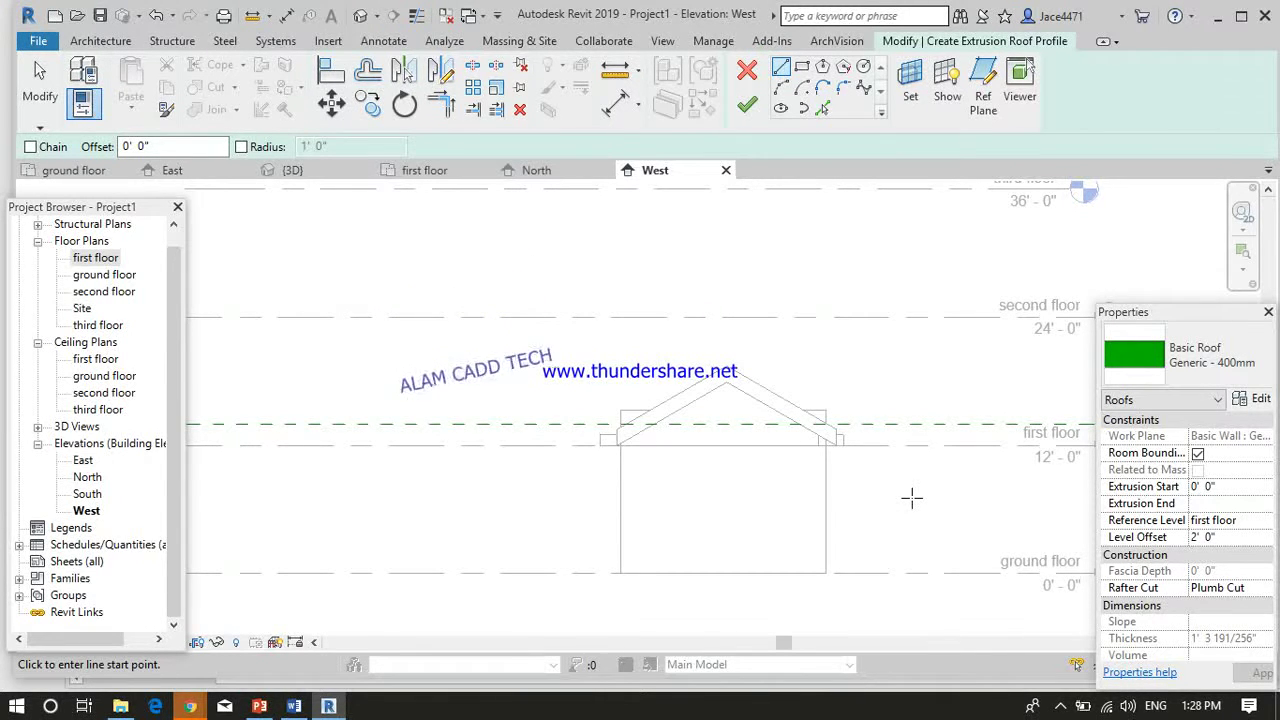
pyautogui.scroll(2, 643, 443)
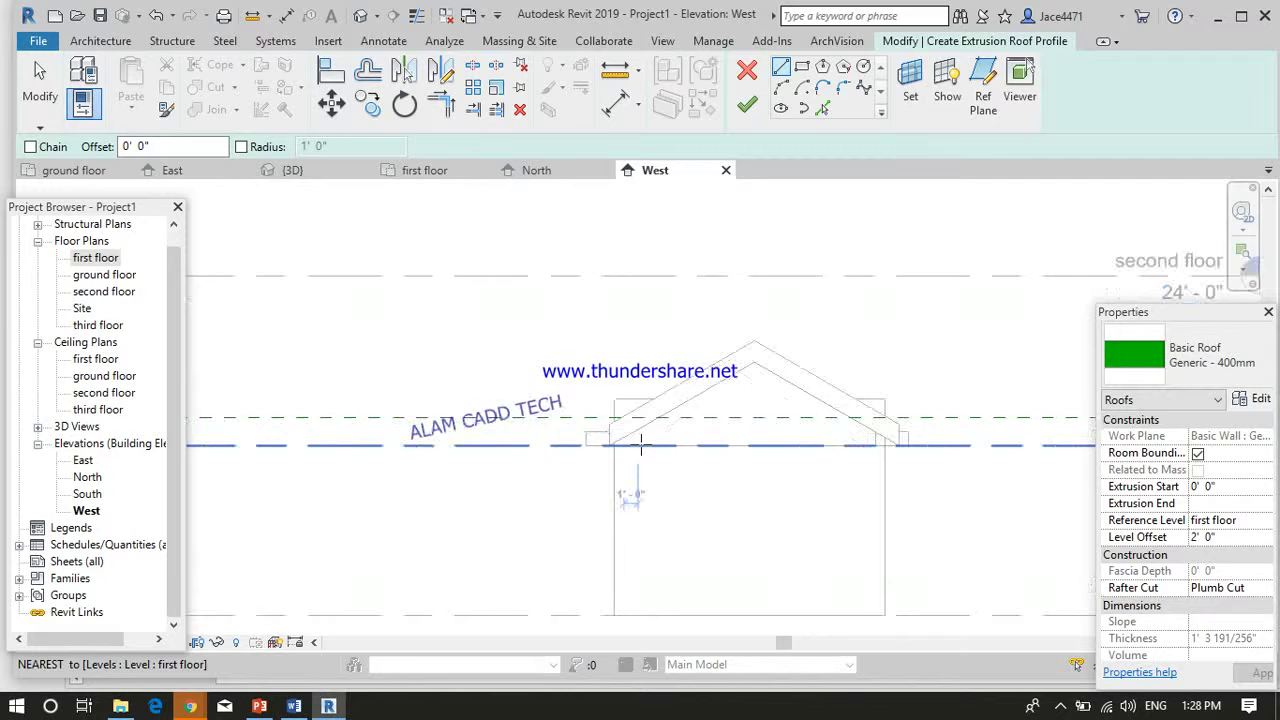
pyautogui.scroll(-2, 714, 301)
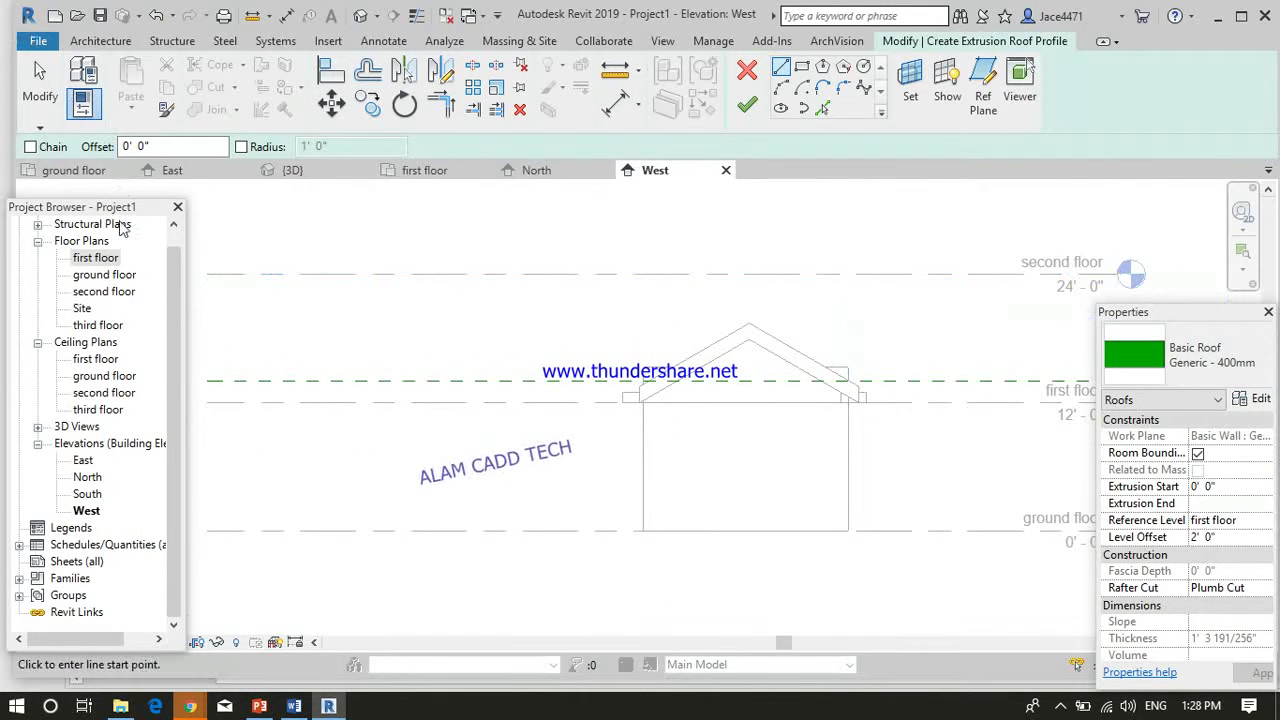
pyautogui.click(760, 72)
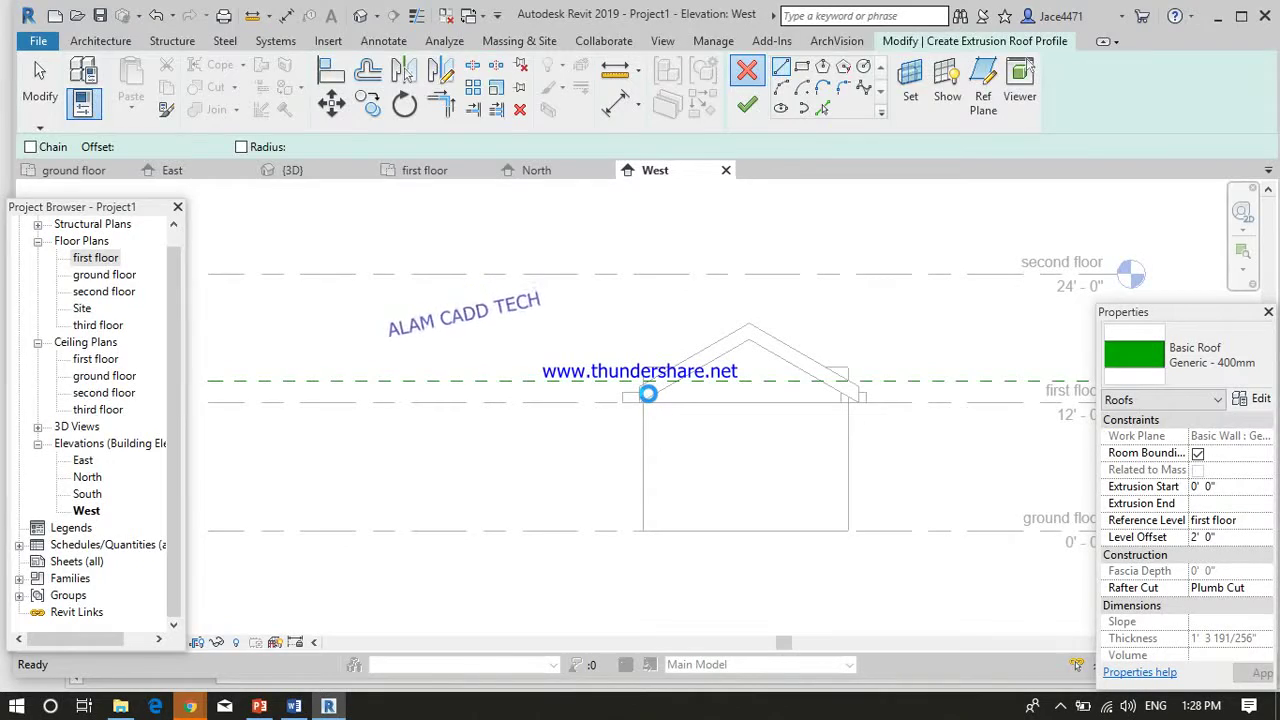
pyautogui.press('Escape')
pyautogui.scroll(5, 757, 416)
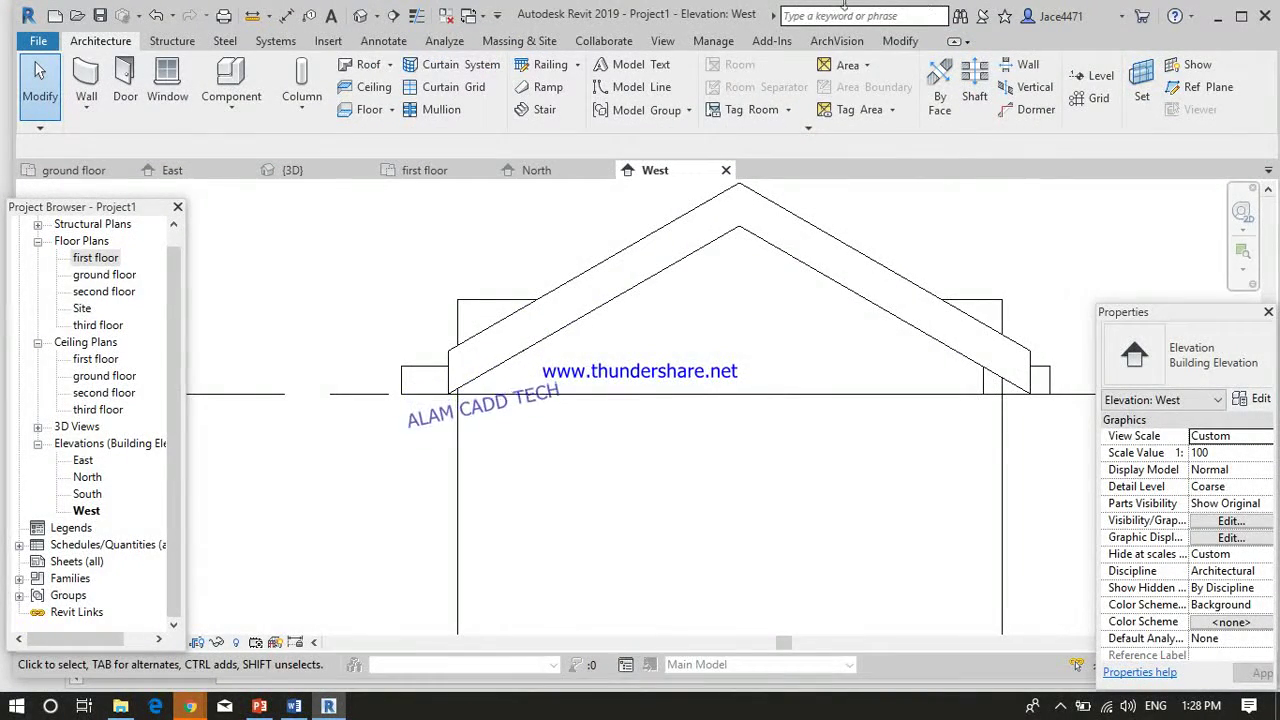
# - Start a roof by extrusion from the first floor plan, picking the fourth building's south wall as work plane and opening the South elevation
pyautogui.doubleClick(92, 276)
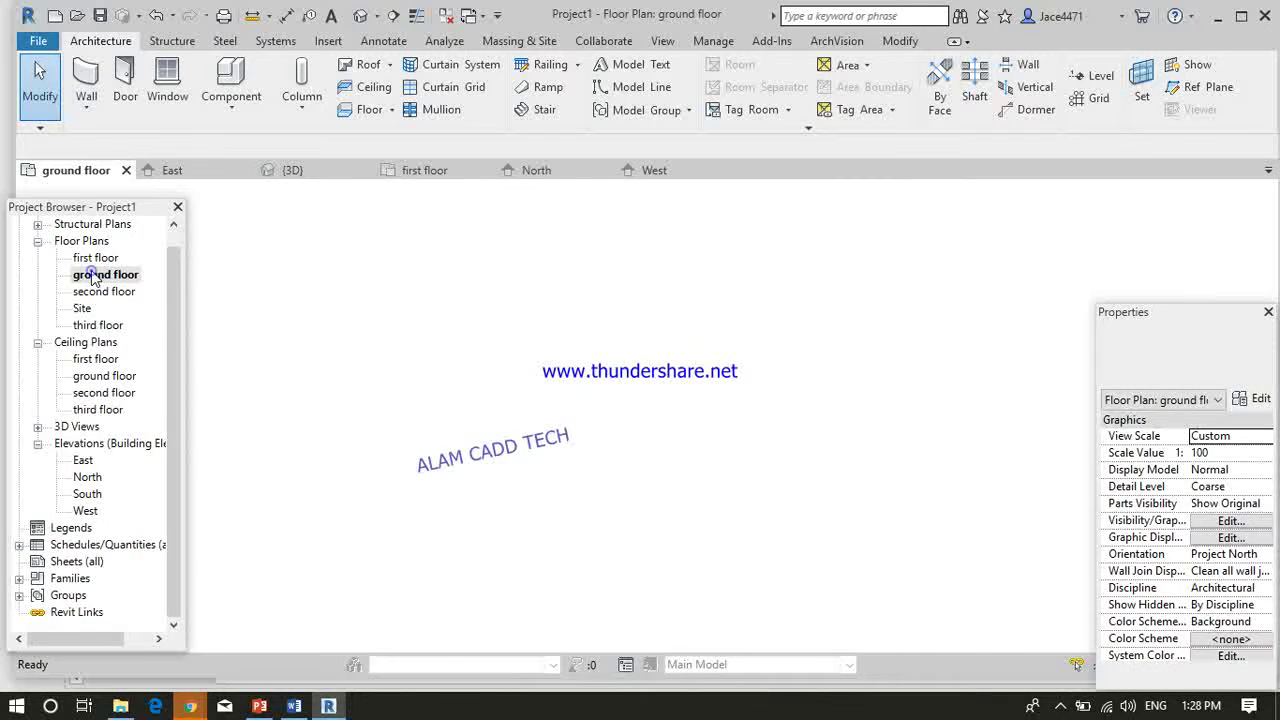
pyautogui.doubleClick(95, 258)
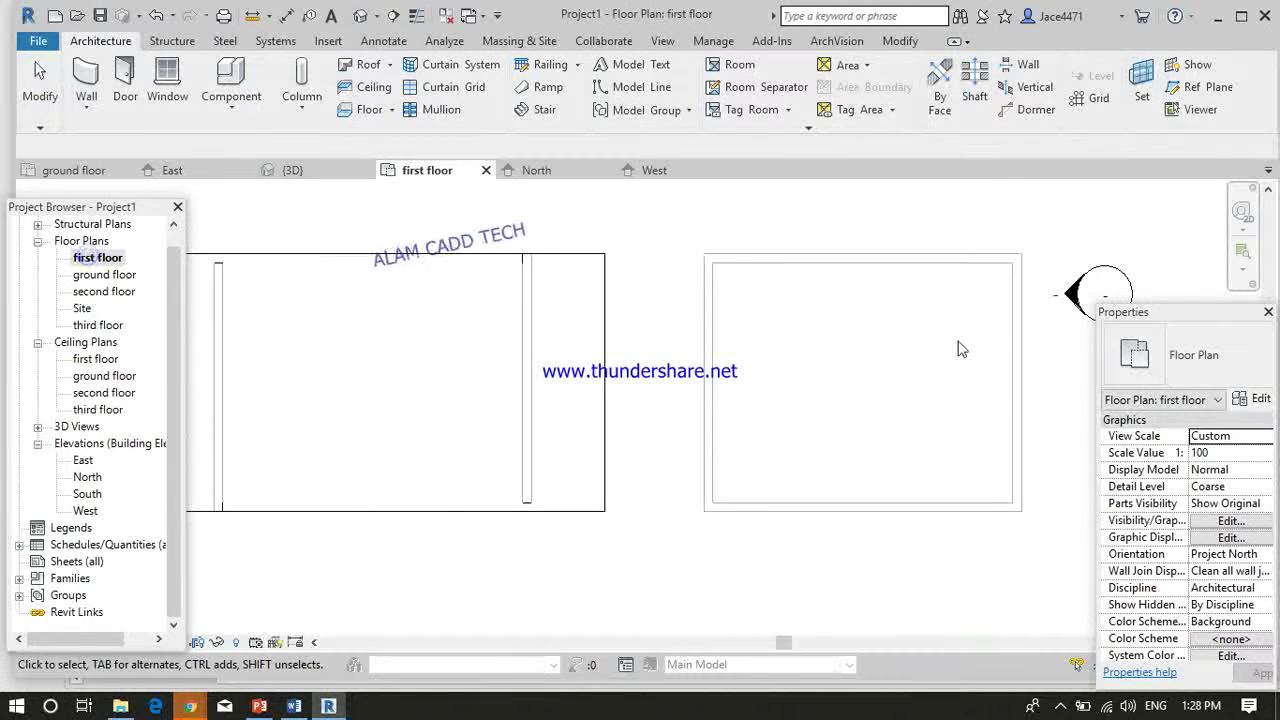
pyautogui.click(391, 66)
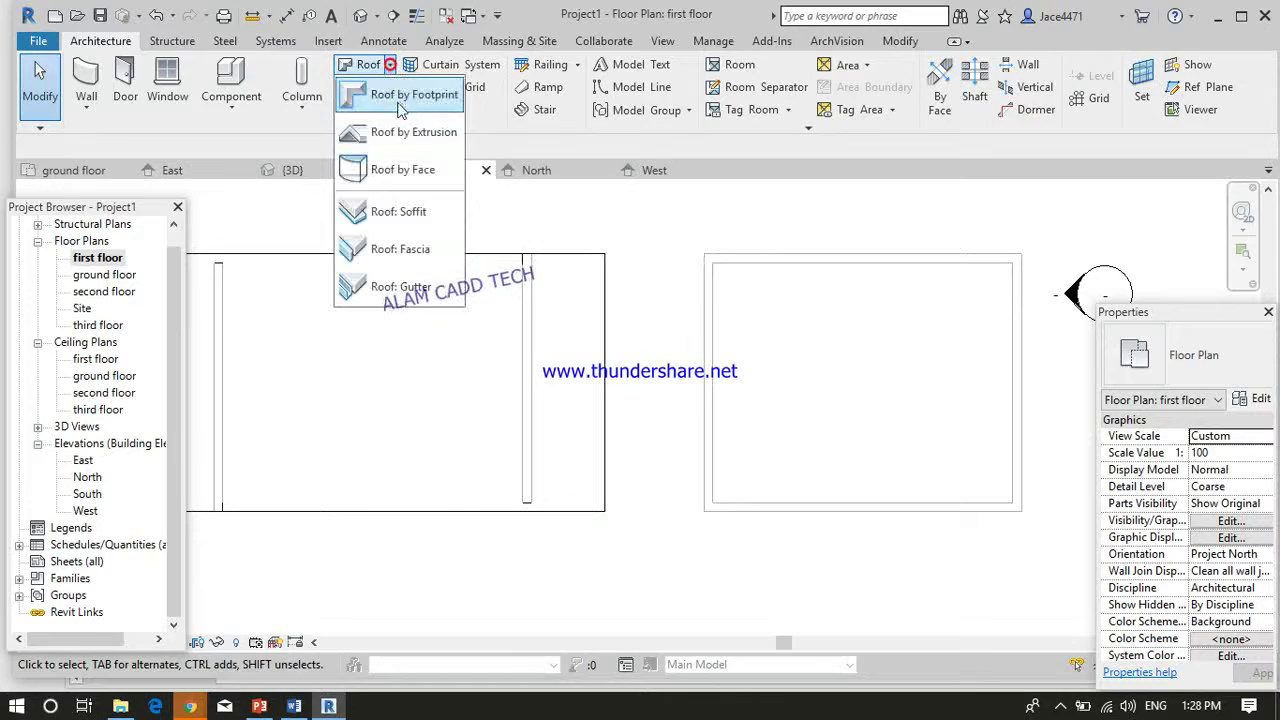
pyautogui.click(382, 131)
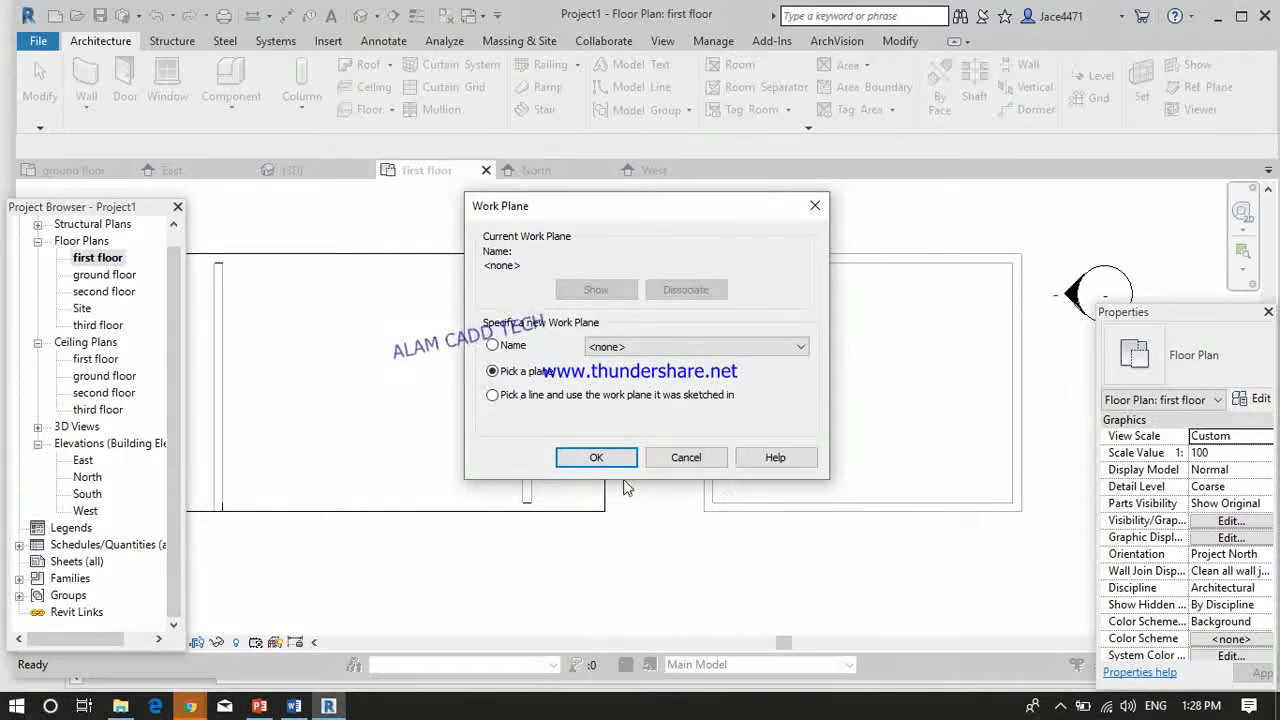
pyautogui.click(596, 457)
pyautogui.click(853, 517)
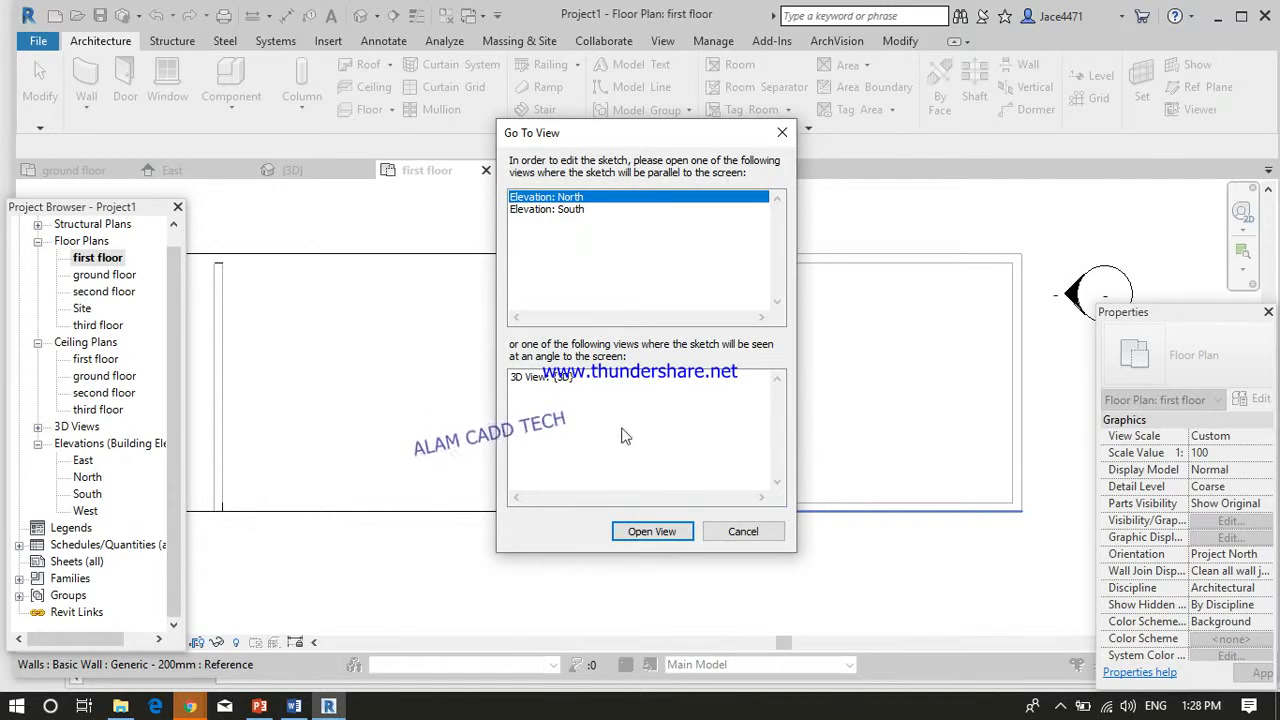
pyautogui.click(567, 211)
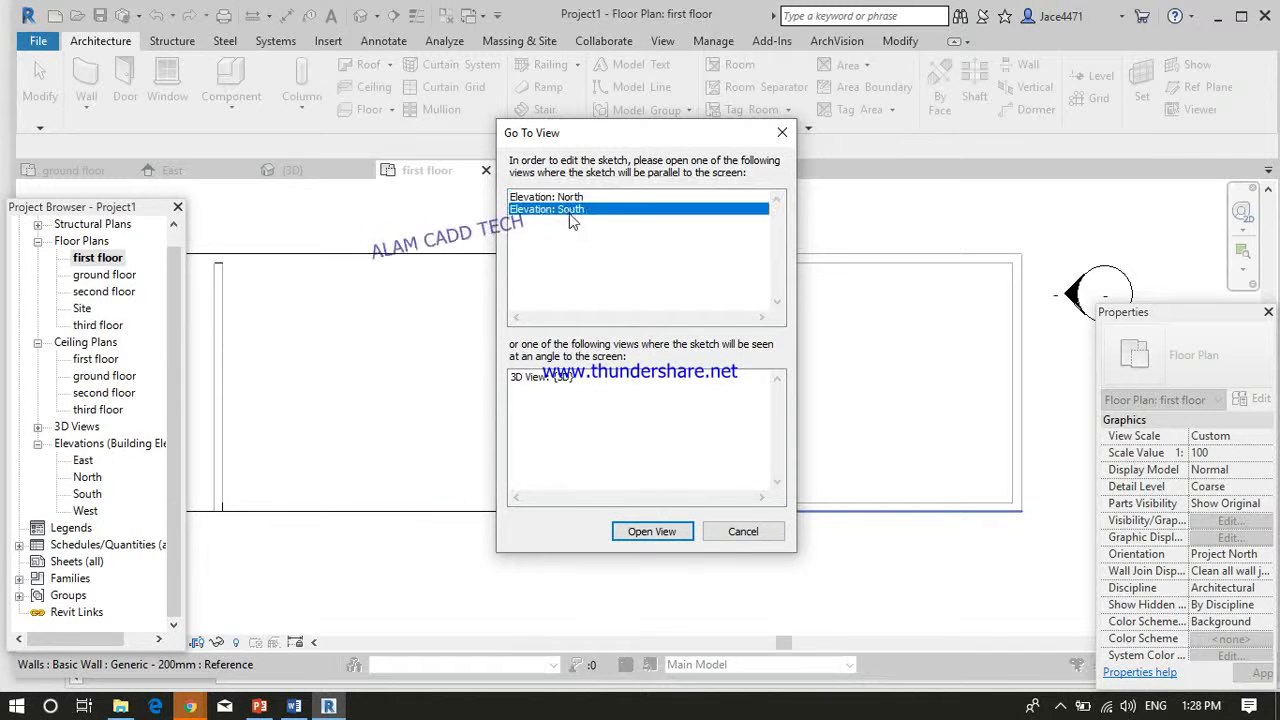
pyautogui.click(655, 530)
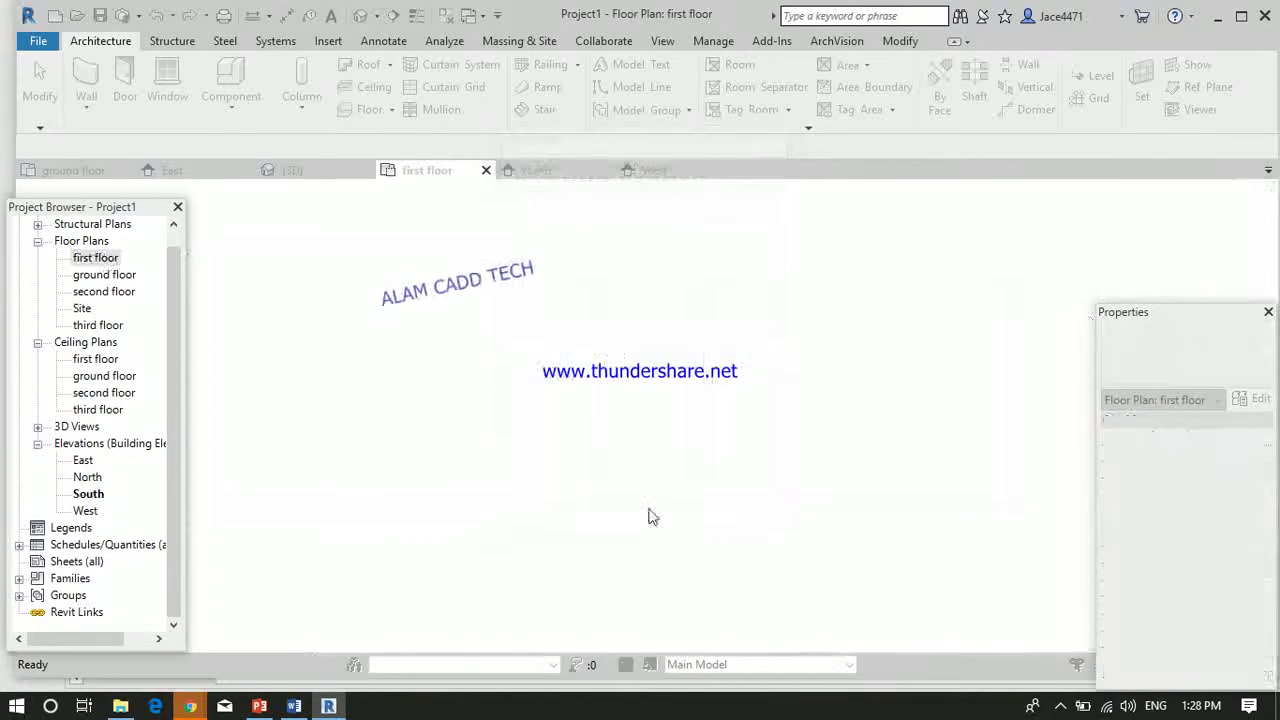
# - Set the extrusion roof's reference level to first floor with an offset of 2'
pyautogui.click(741, 315)
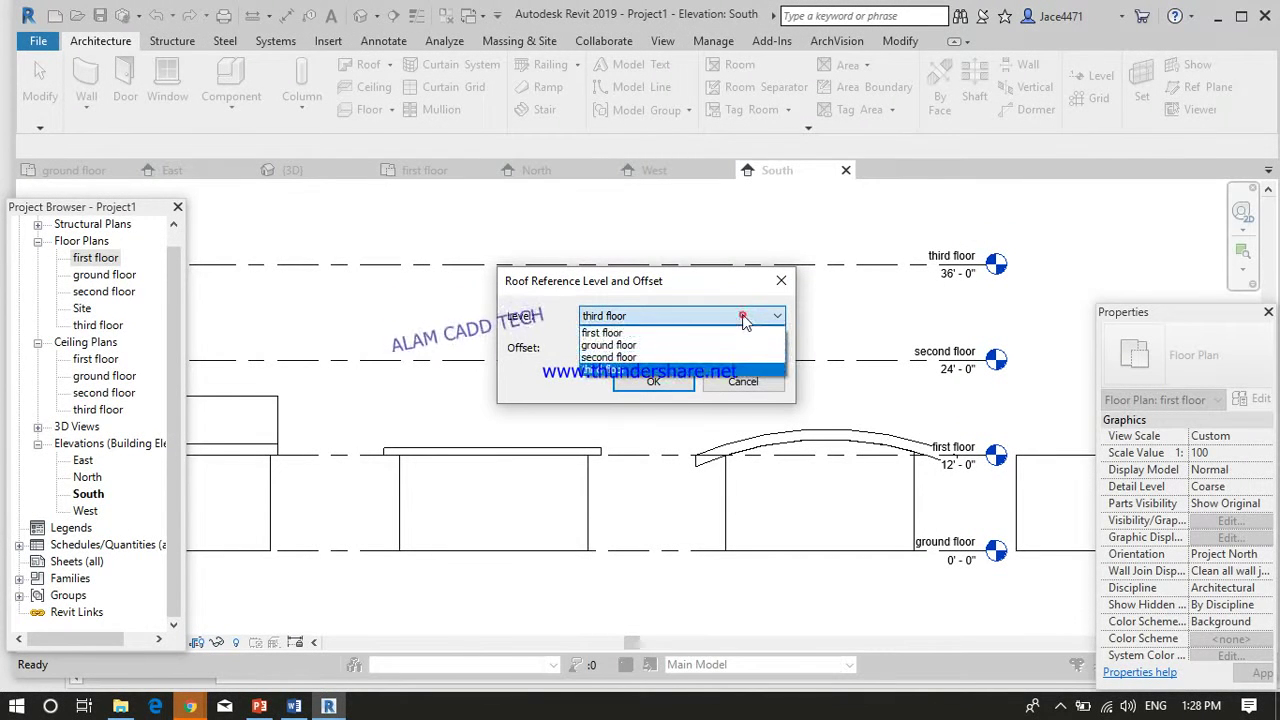
pyautogui.click(662, 333)
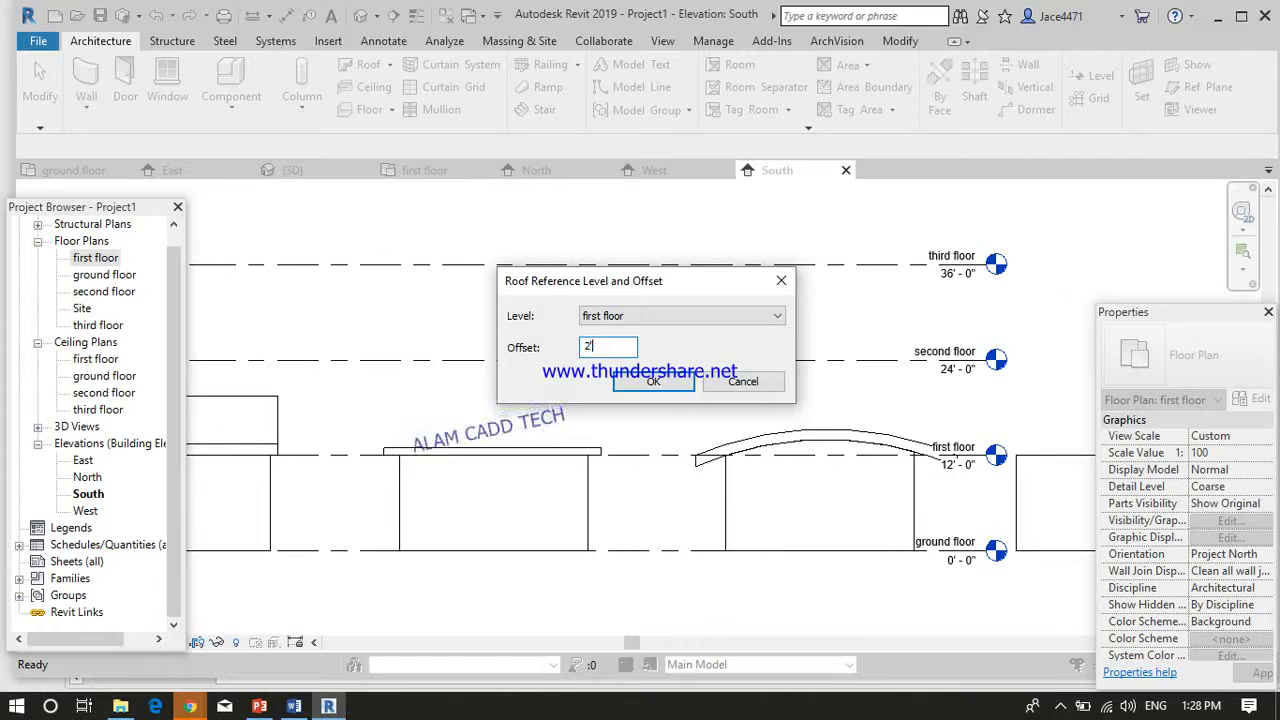
pyautogui.press('Return')
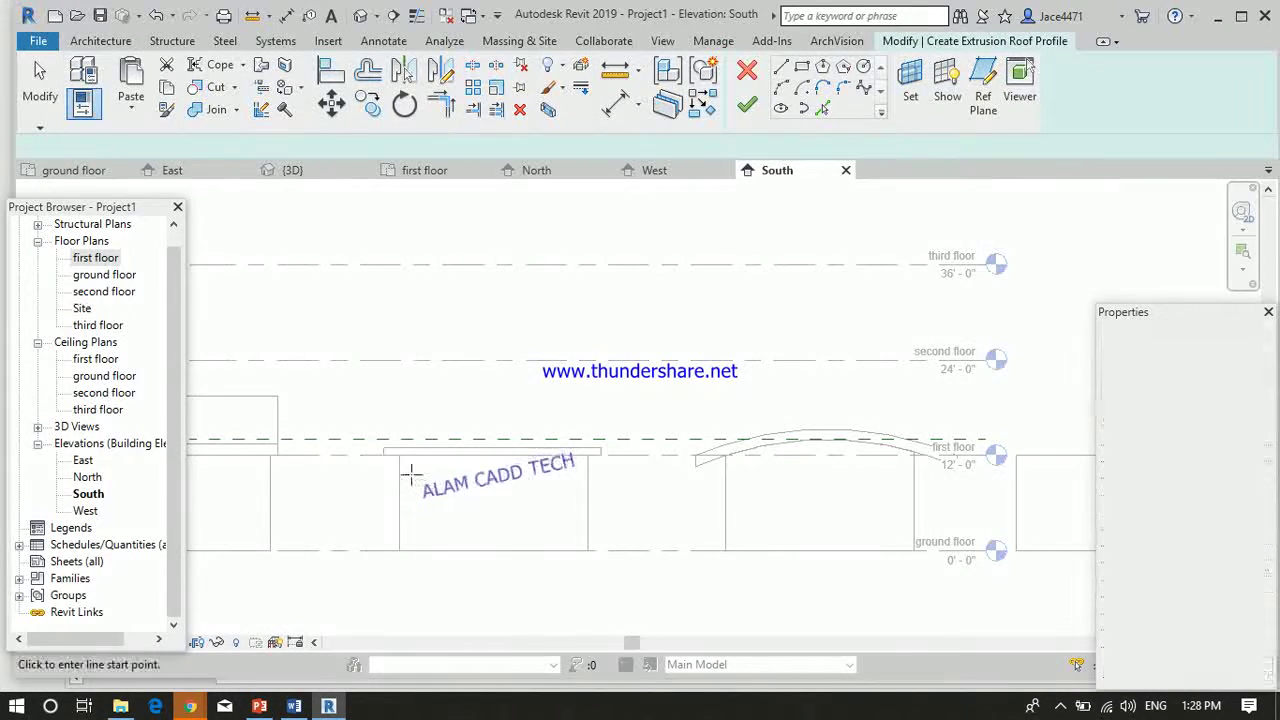
# - Sketch a 45° profile line about 5' 6" long, rising to the reference plane just west of the second building's flat roof
pyautogui.scroll(2, 400, 474)
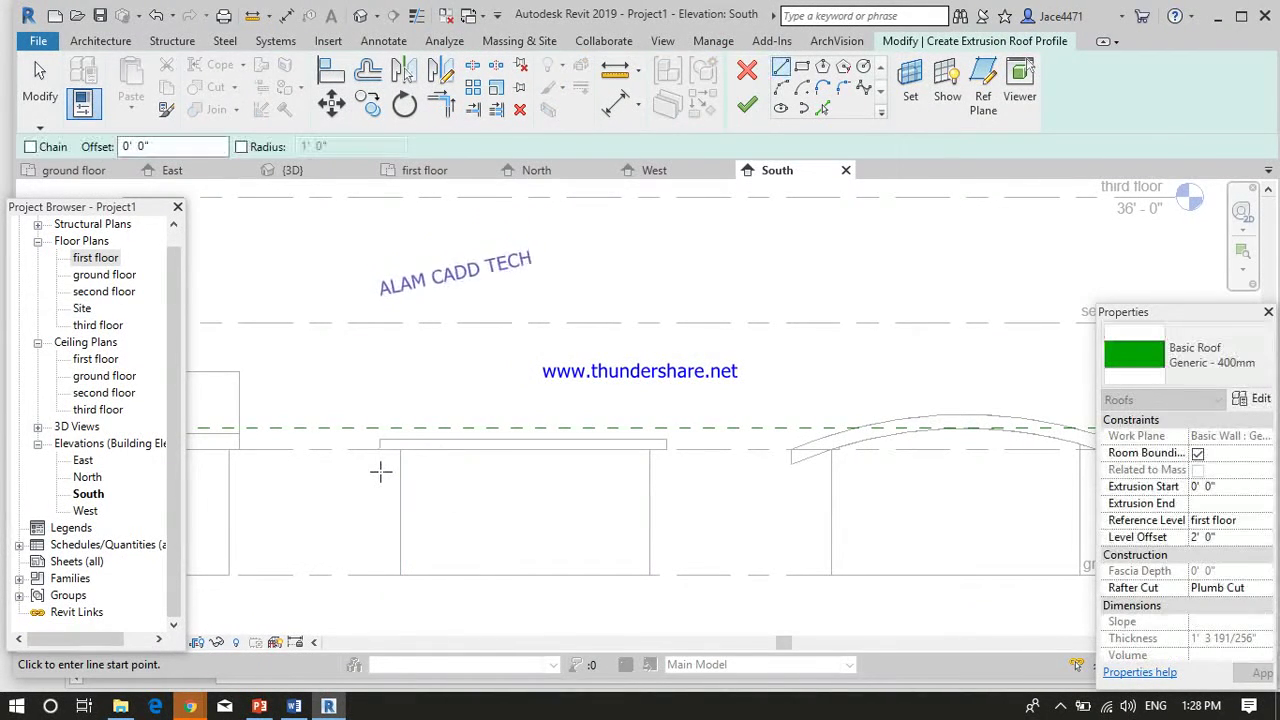
pyautogui.press('Escape')
pyautogui.press('l')
pyautogui.press('i')
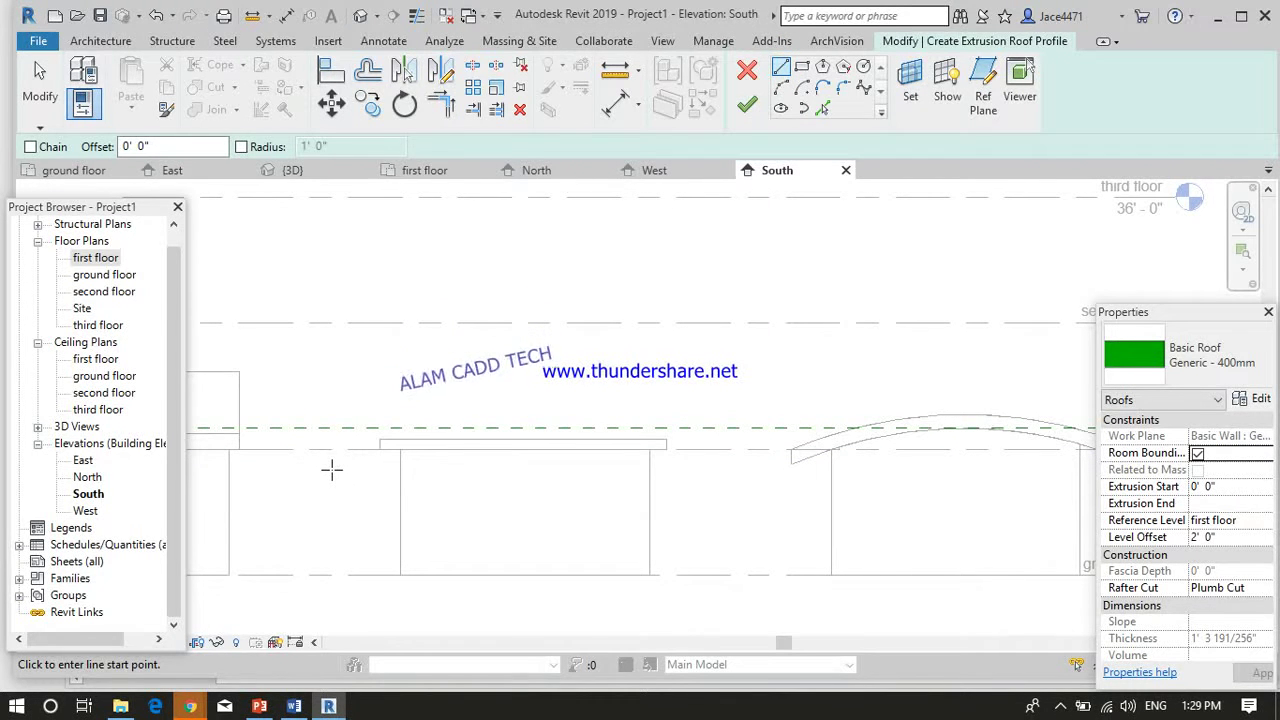
pyautogui.click(332, 468)
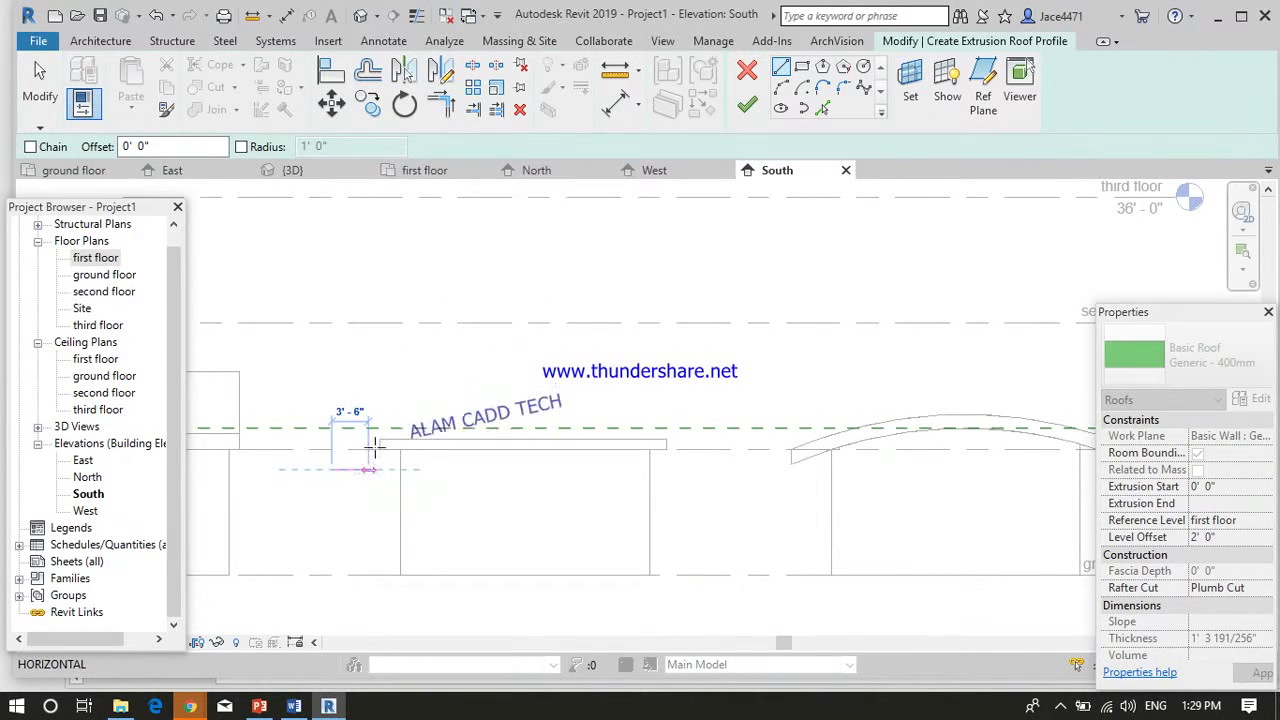
pyautogui.click(376, 430)
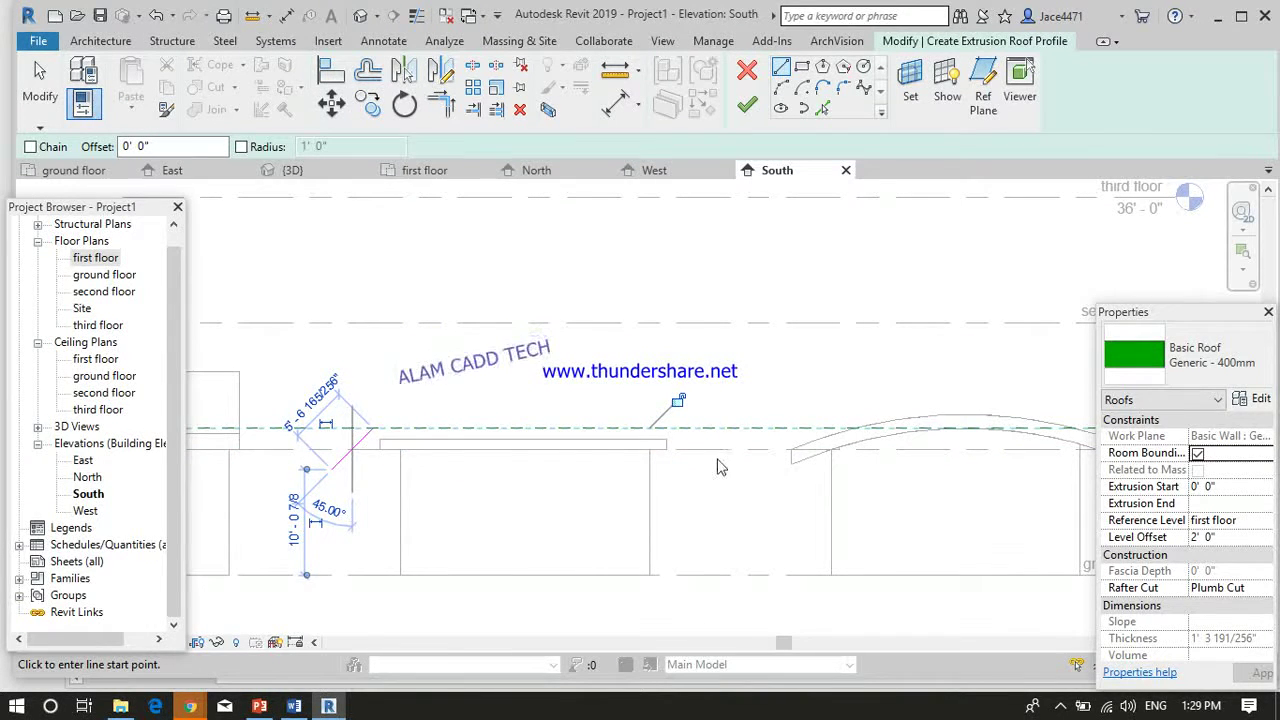
pyautogui.press('Escape')
# - Try to mirror the sloped profile line about the first floor level, and undo the mirrored copy
pyautogui.click(368, 440)
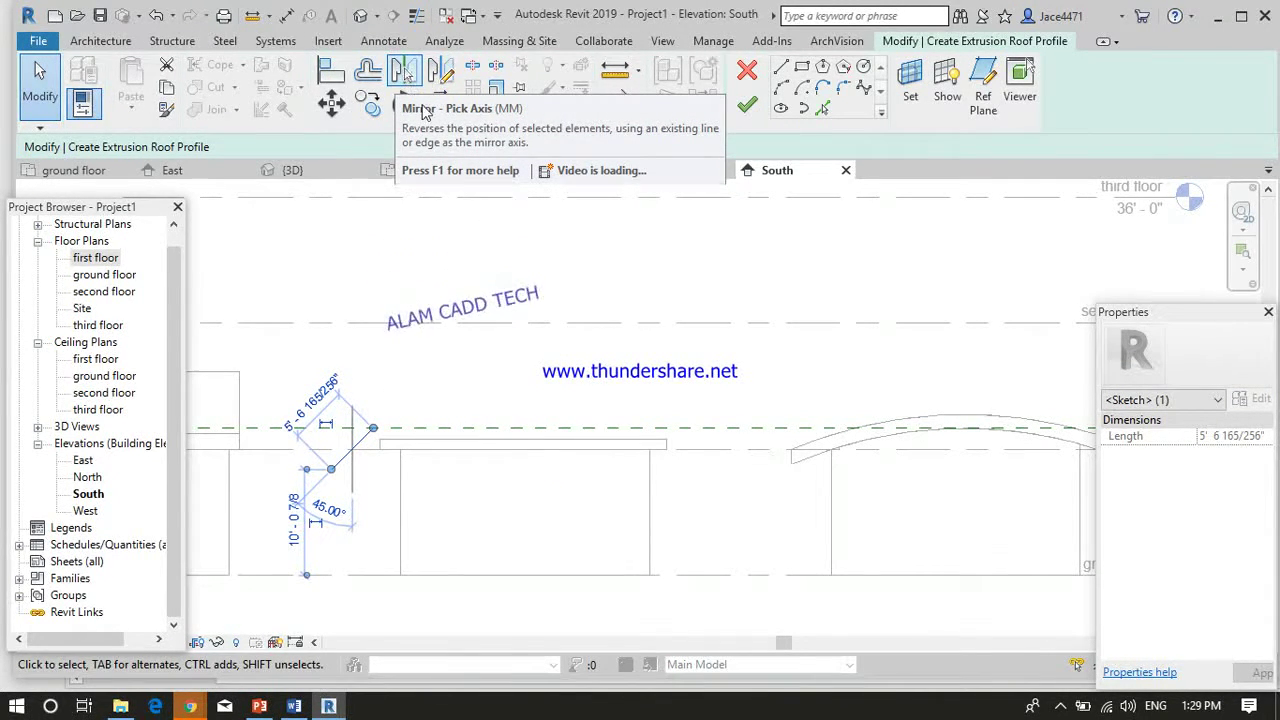
pyautogui.click(405, 85)
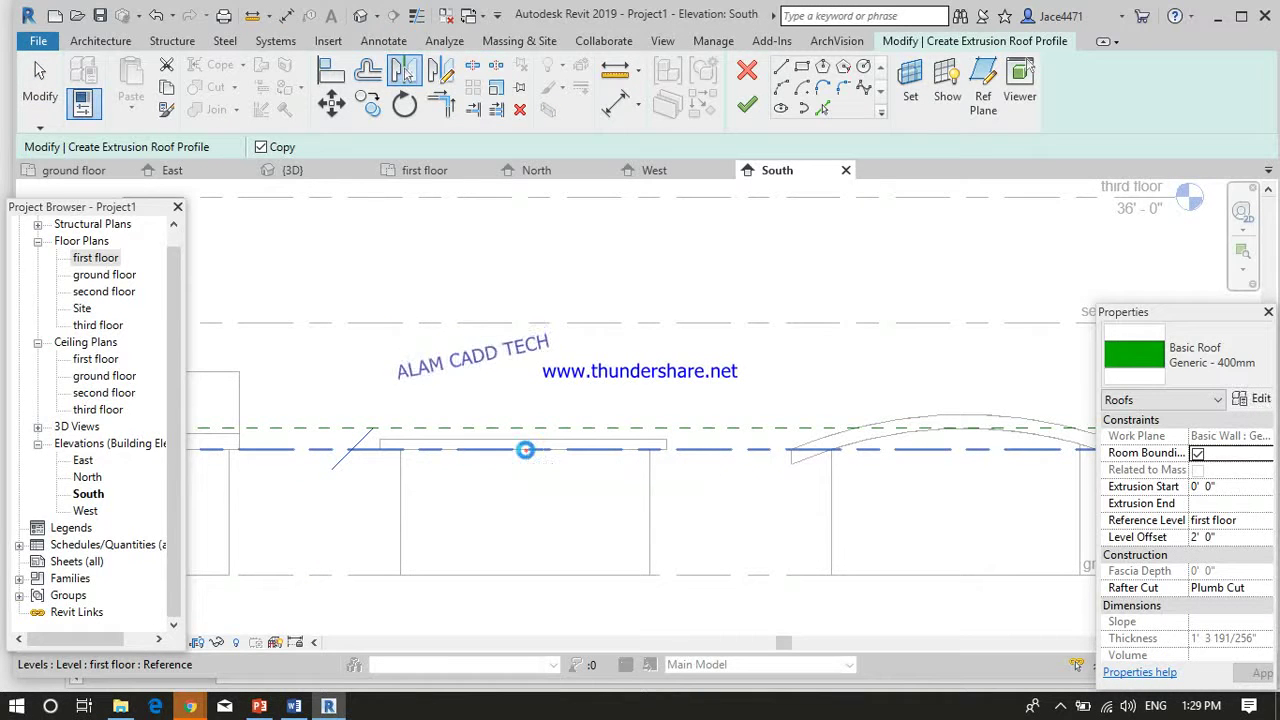
pyautogui.click(525, 450)
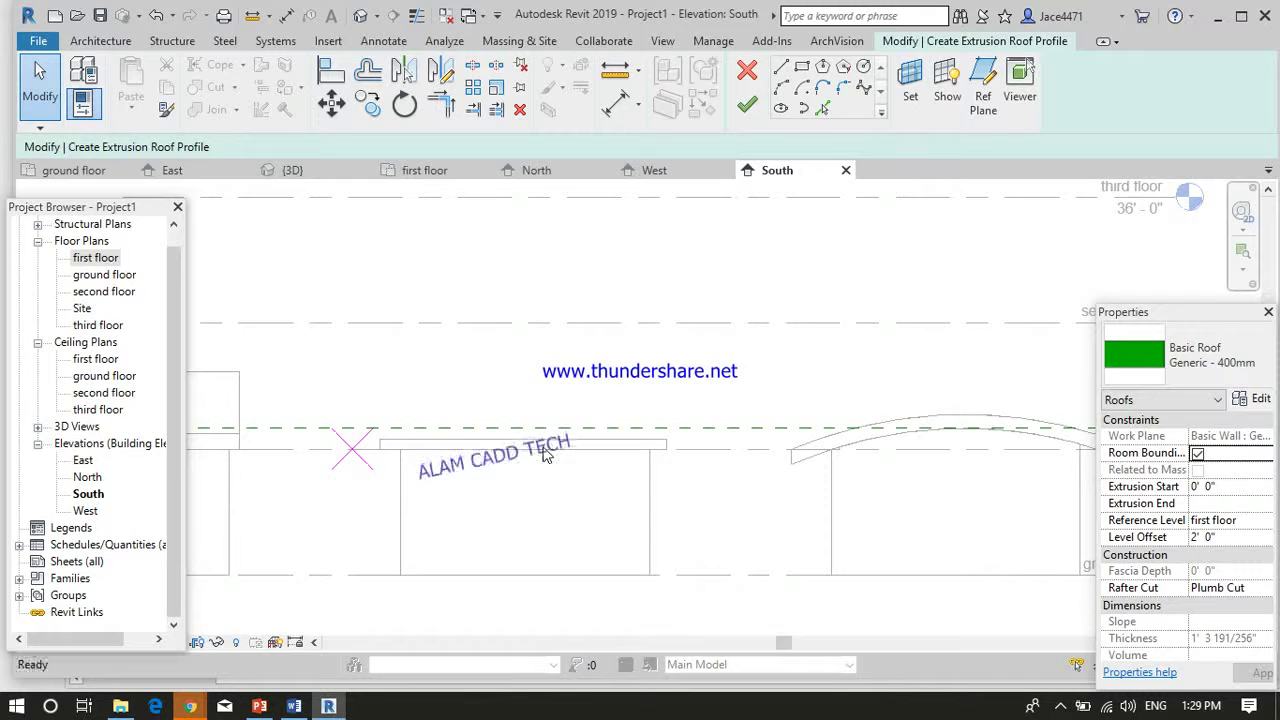
pyautogui.hotkey('ctrl', 'z')
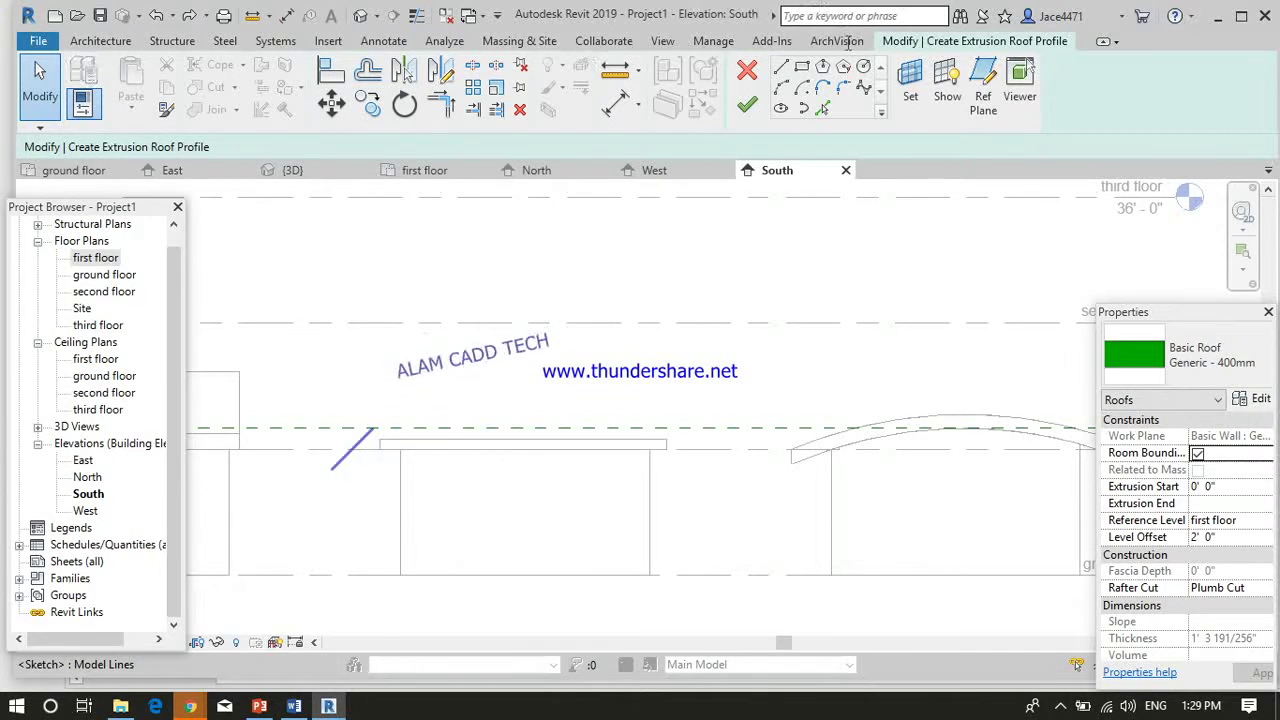
# - Sketch an opposing sloped line about 5' 5" long at 135°, meeting the reference plane at the flat roof's east end
pyautogui.press('l')
pyautogui.press('i')
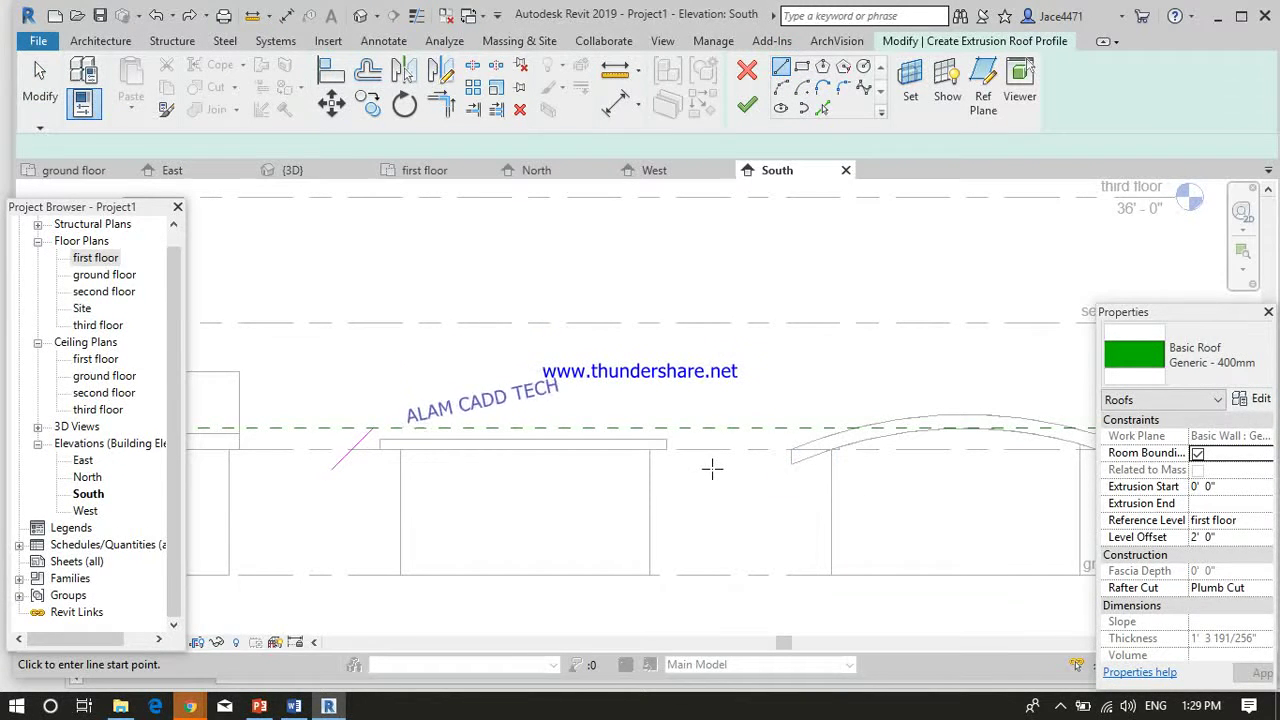
pyautogui.click(709, 467)
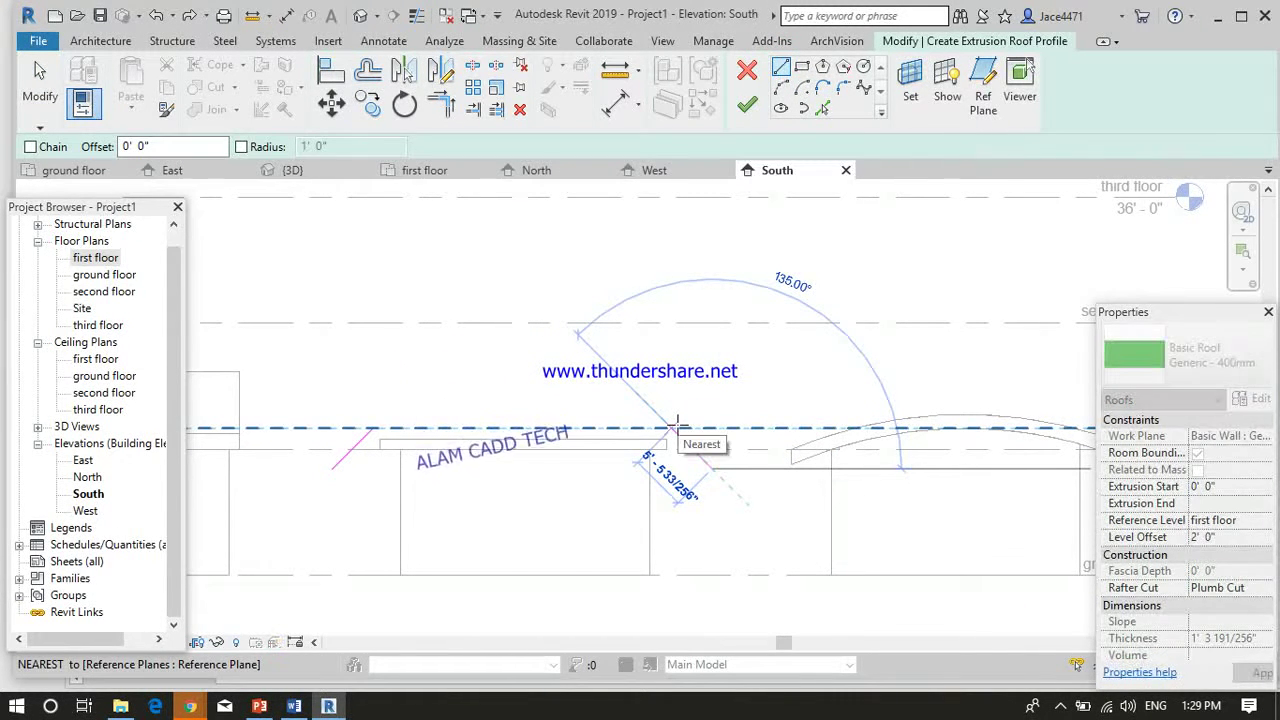
pyautogui.click(677, 427)
pyautogui.press('Escape')
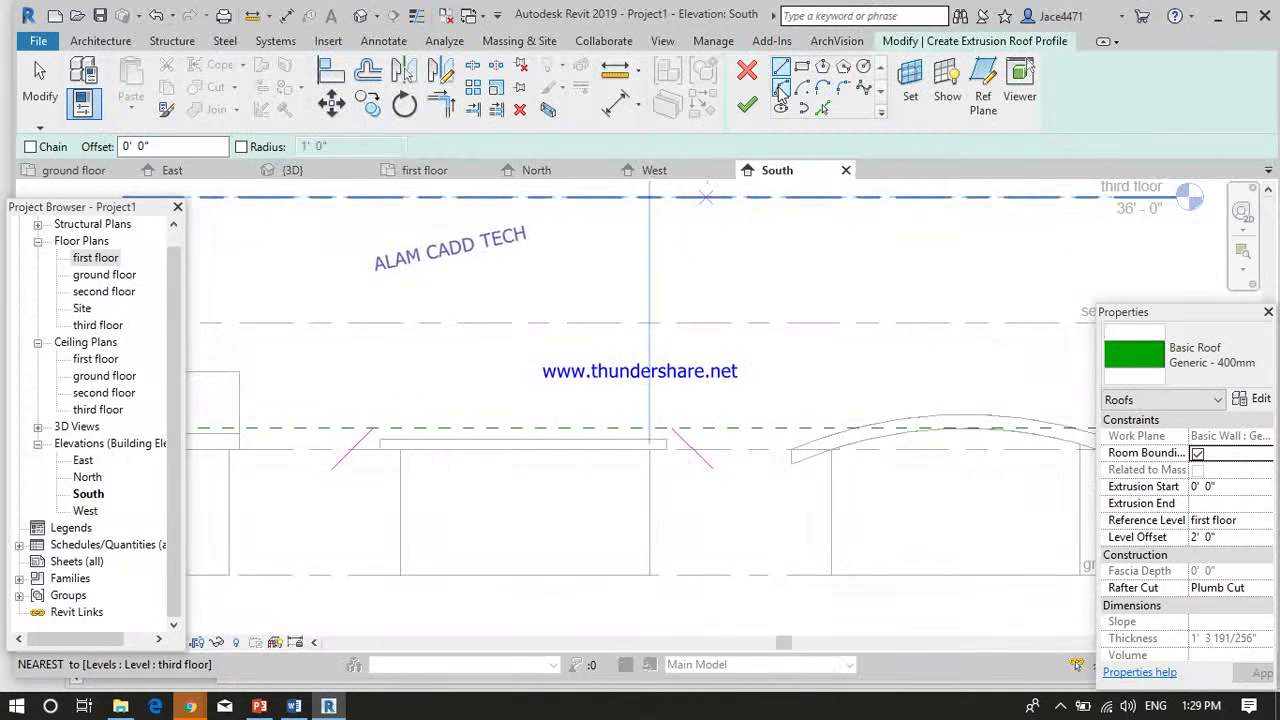
# - Join the sloped lines' upper ends with an arc of about 15' 7" radius and finish the extrusion roof
pyautogui.click(781, 87)
pyautogui.click(798, 440)
pyautogui.press('Escape')
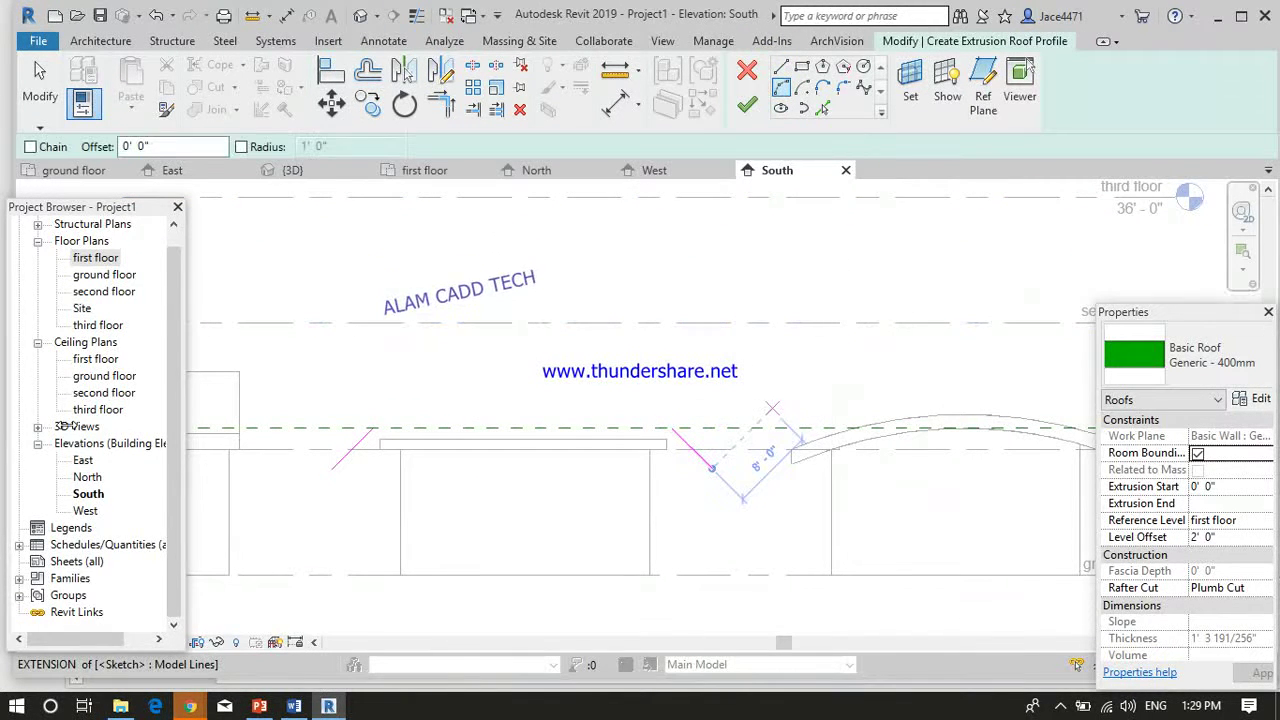
pyautogui.click(372, 430)
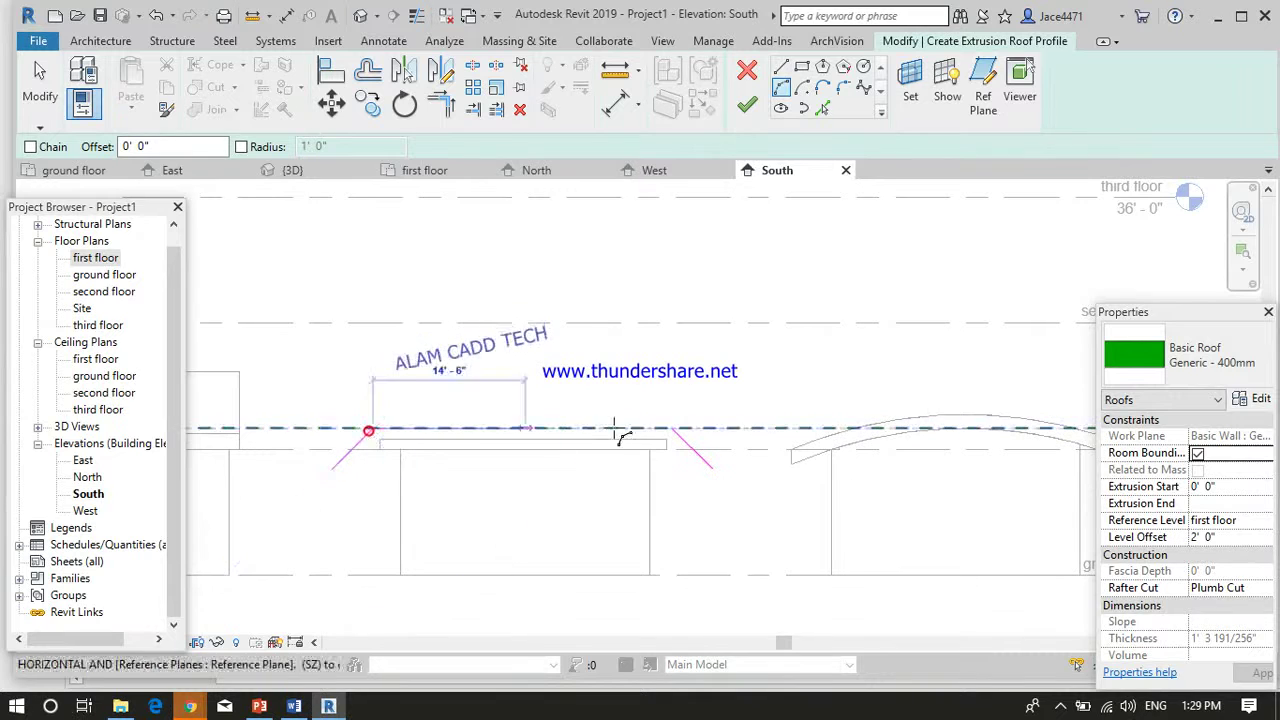
pyautogui.click(671, 430)
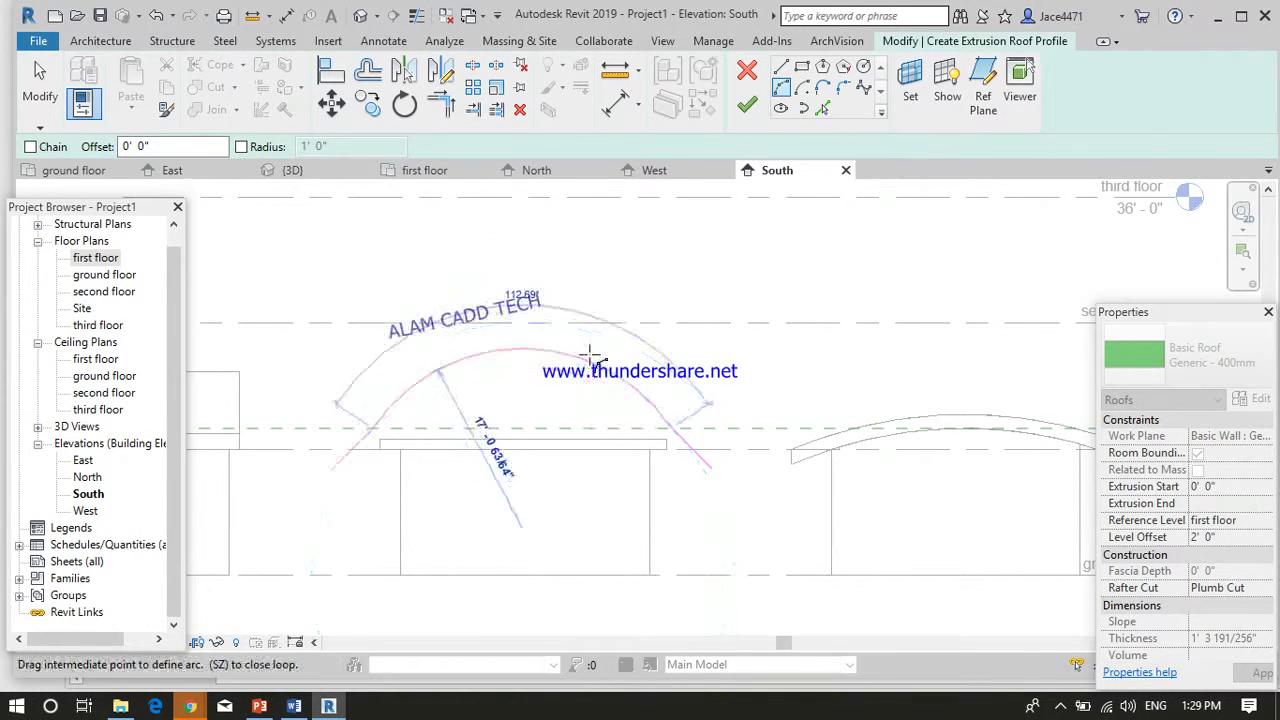
pyautogui.click(591, 349)
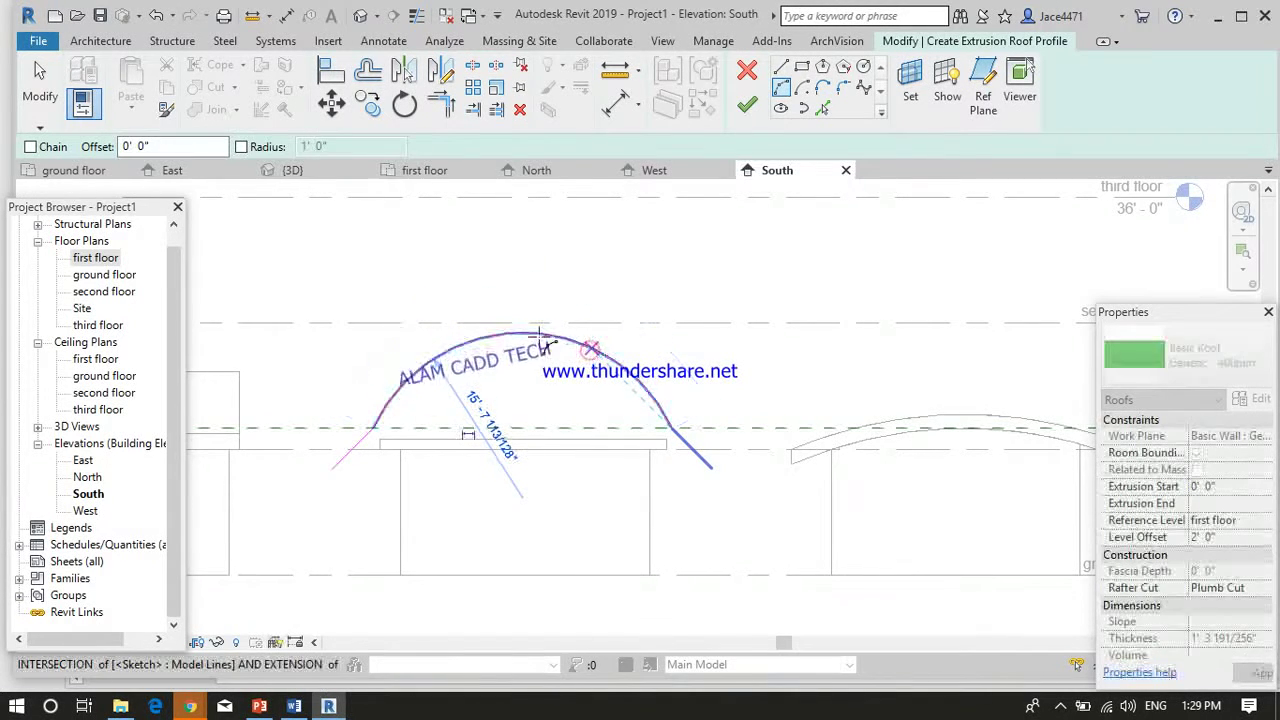
pyautogui.click(745, 108)
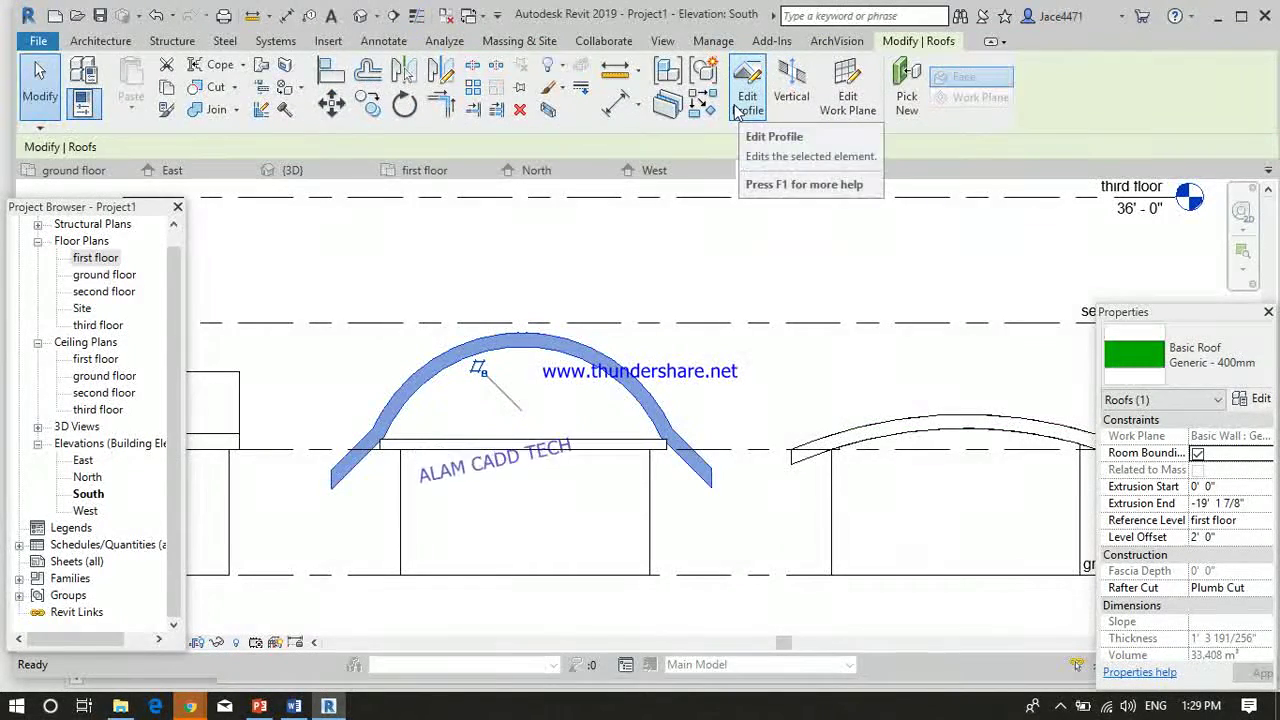
# - Examine the new curved roof in the 3D view from several angles, checking how it sits over the second building
pyautogui.click(362, 16)
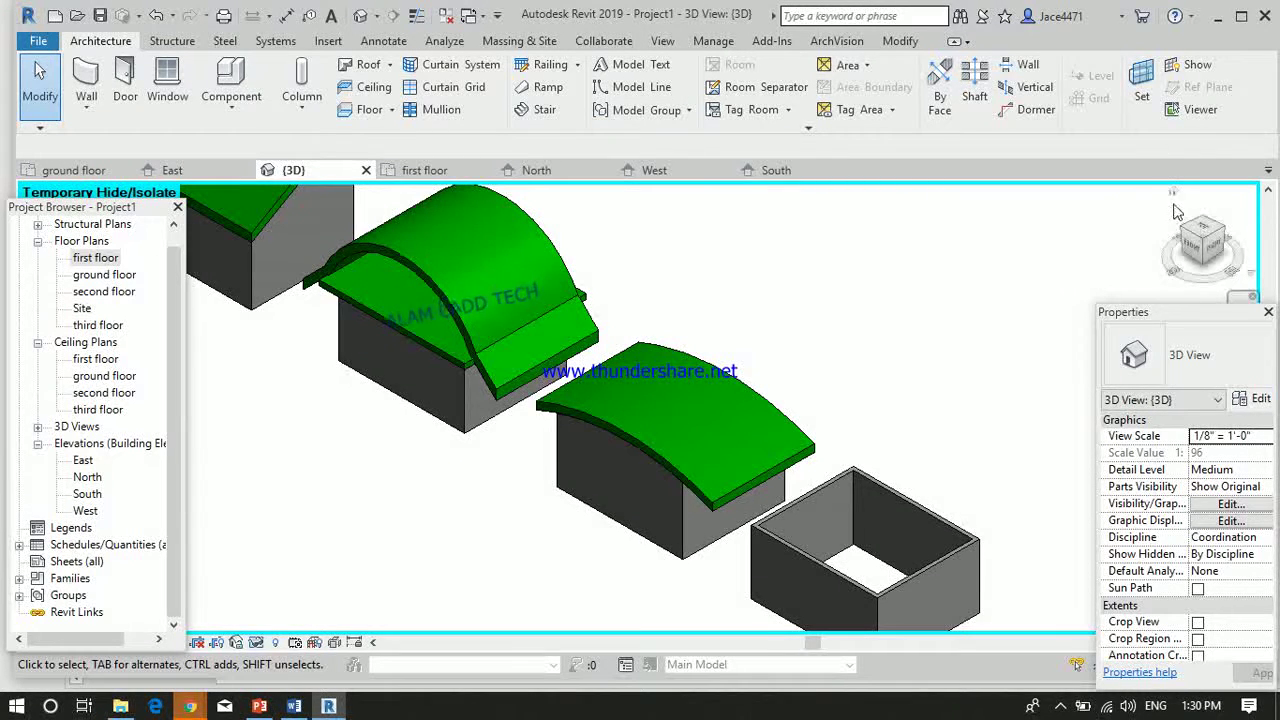
pyautogui.click(1173, 192)
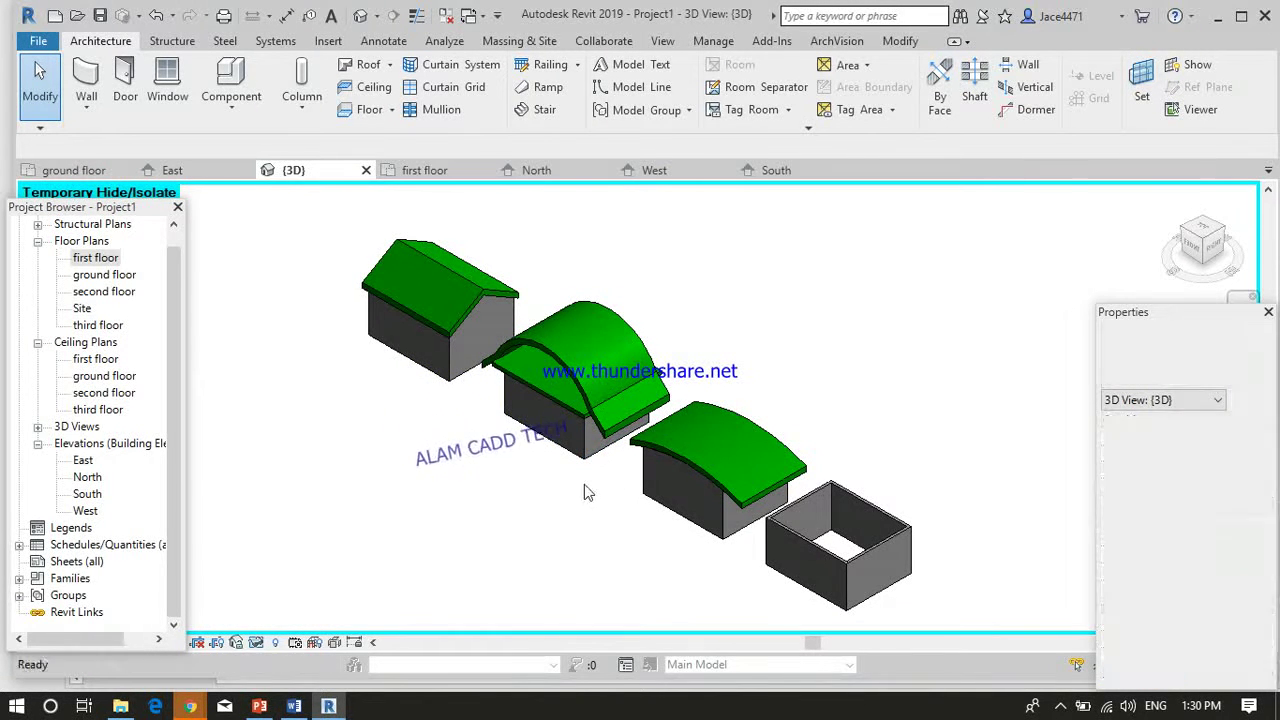
pyautogui.keyDown('shift'); pyautogui.moveTo(600, 523); pyautogui.dragTo(797, 332, button='middle'); pyautogui.keyUp('shift')
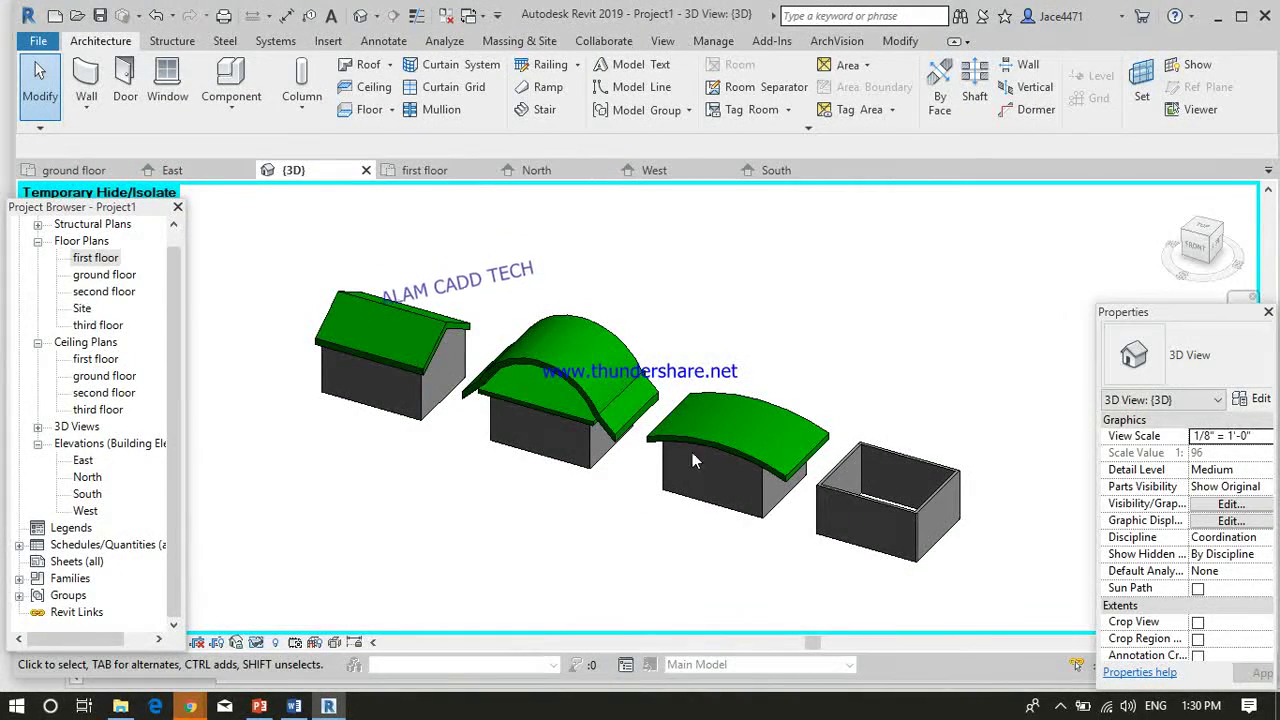
pyautogui.scroll(8, 540, 455)
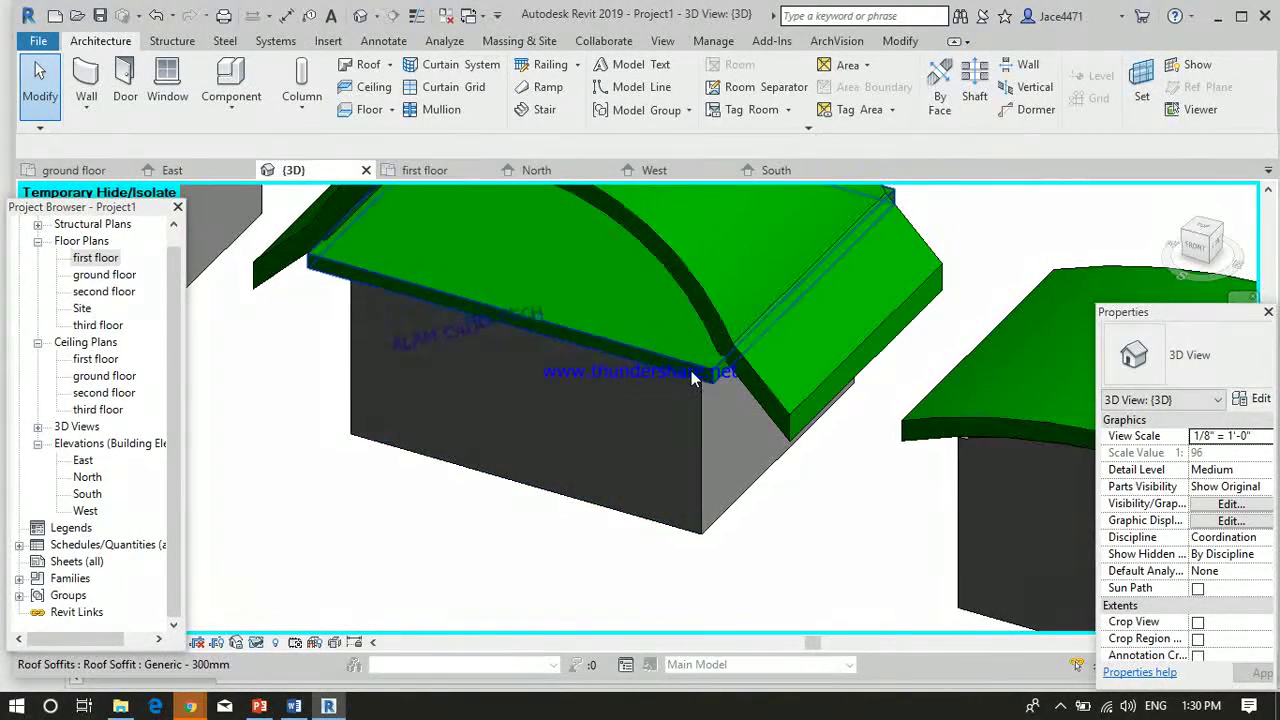
pyautogui.scroll(-8, 258, 612)
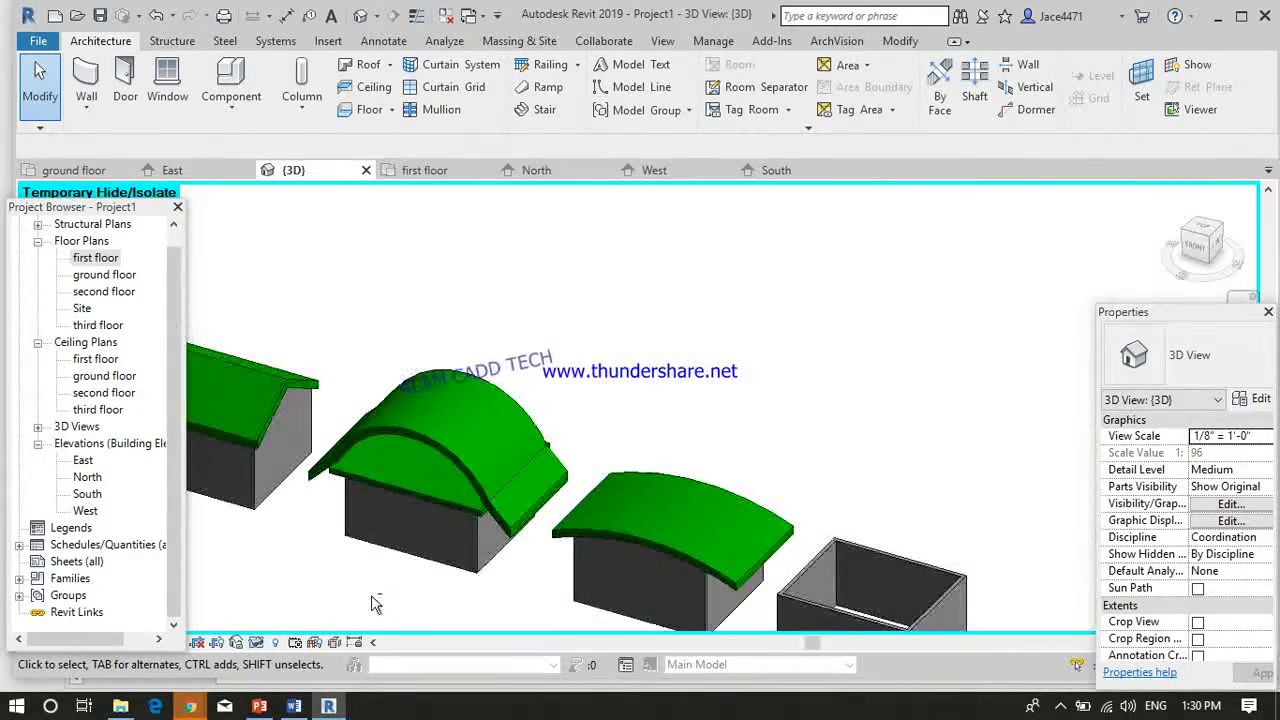
pyautogui.keyDown('shift'); pyautogui.moveTo(452, 455); pyautogui.dragTo(531, 148, button='middle'); pyautogui.keyUp('shift')
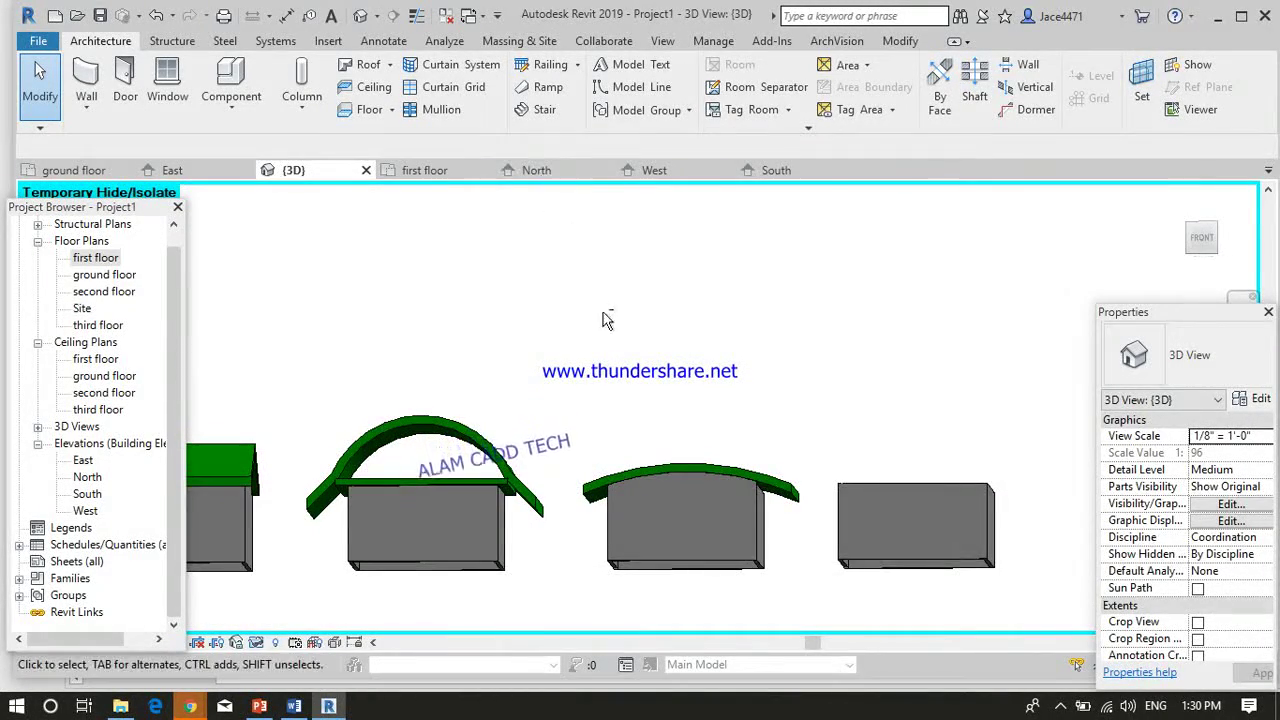
pyautogui.keyDown('shift'); pyautogui.moveTo(603, 393); pyautogui.dragTo(676, 522, button='middle'); pyautogui.keyUp('shift')
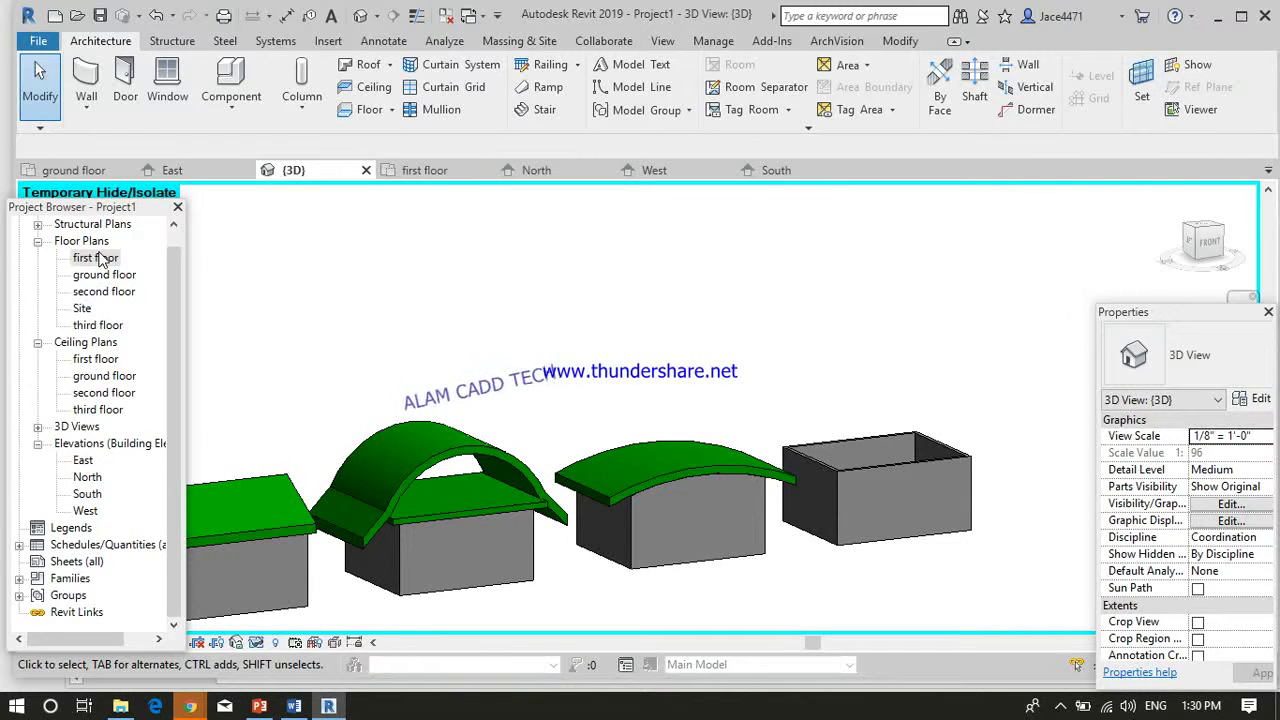
# - Delete the curved extrusion roof above the second building's flat soffit
pyautogui.click(468, 452)
pyautogui.press('Delete')
pyautogui.scroll(-5, 478, 512)
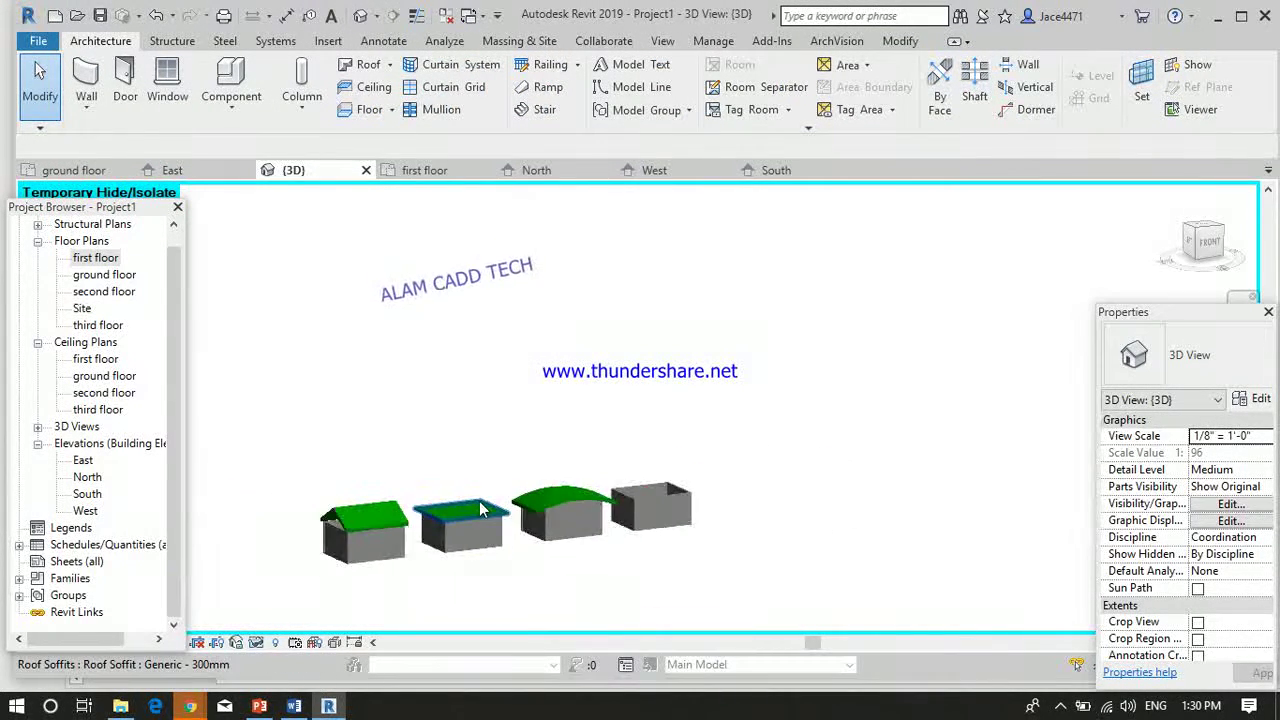
pyautogui.scroll(2, 481, 510)
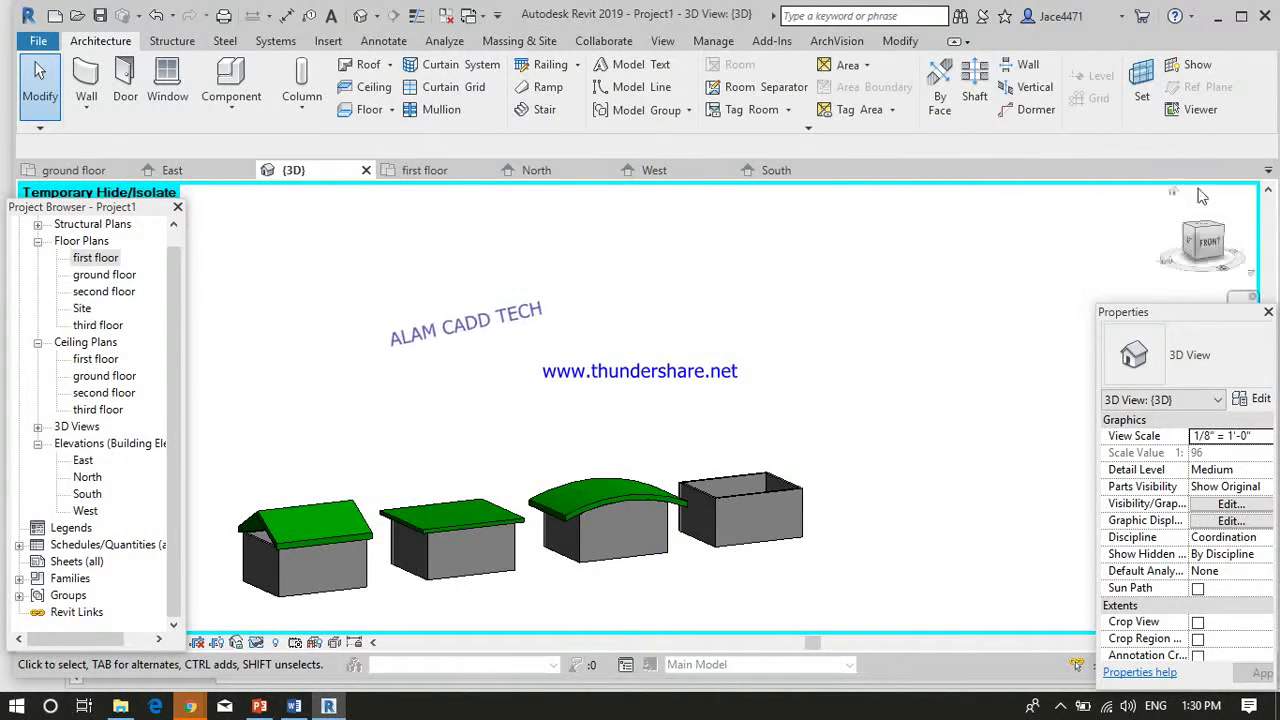
# - Edit the boundary of the second building's roof soffit from above and delete its north edge line
pyautogui.click(1210, 232)
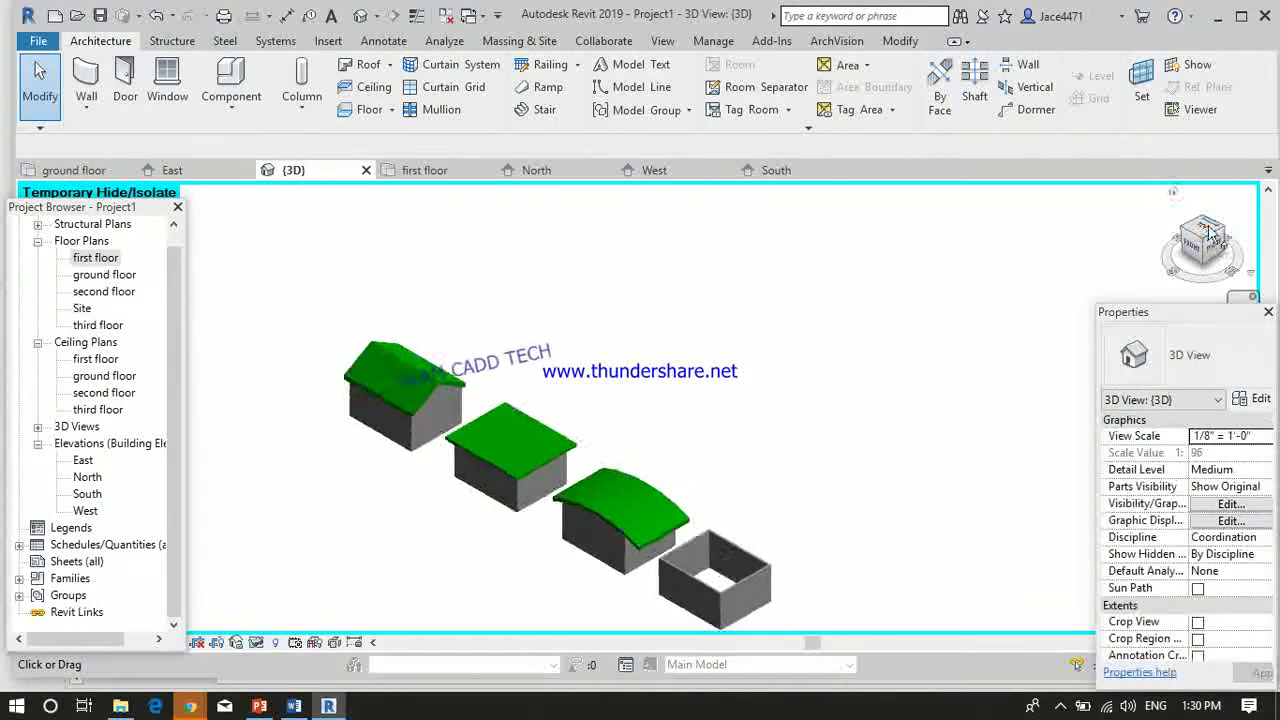
pyautogui.click(1204, 226)
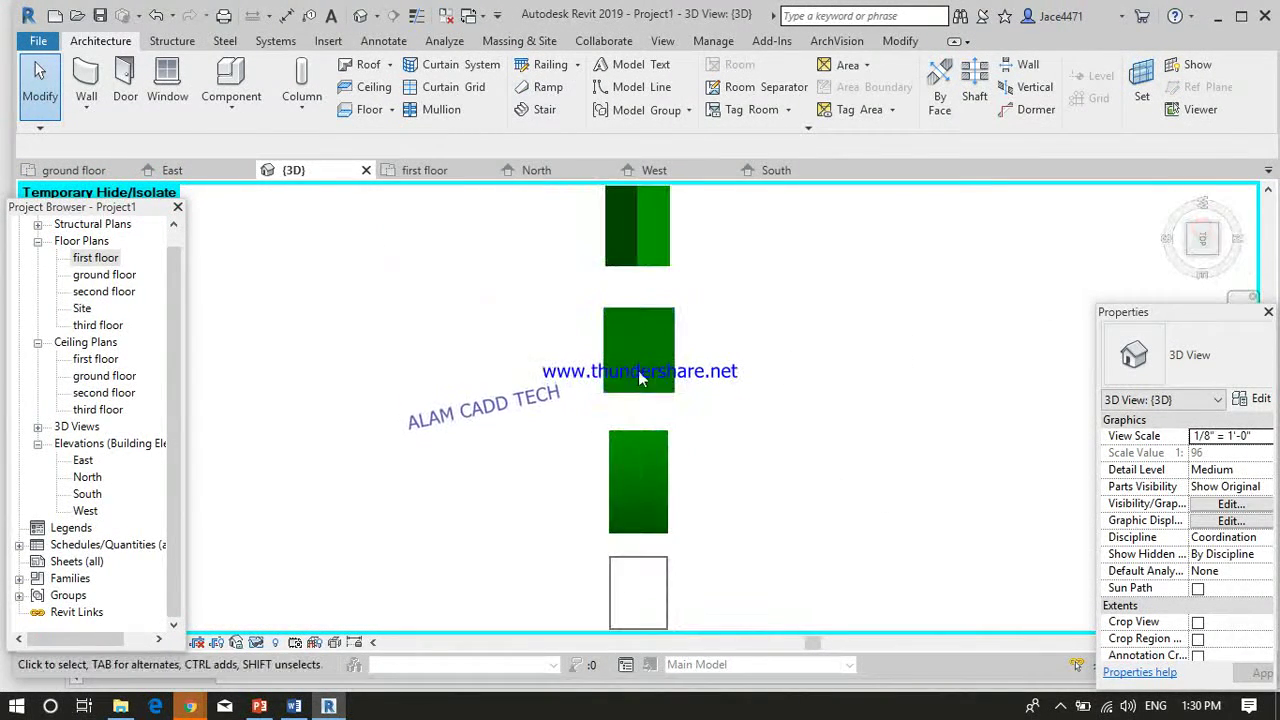
pyautogui.scroll(5, 641, 378)
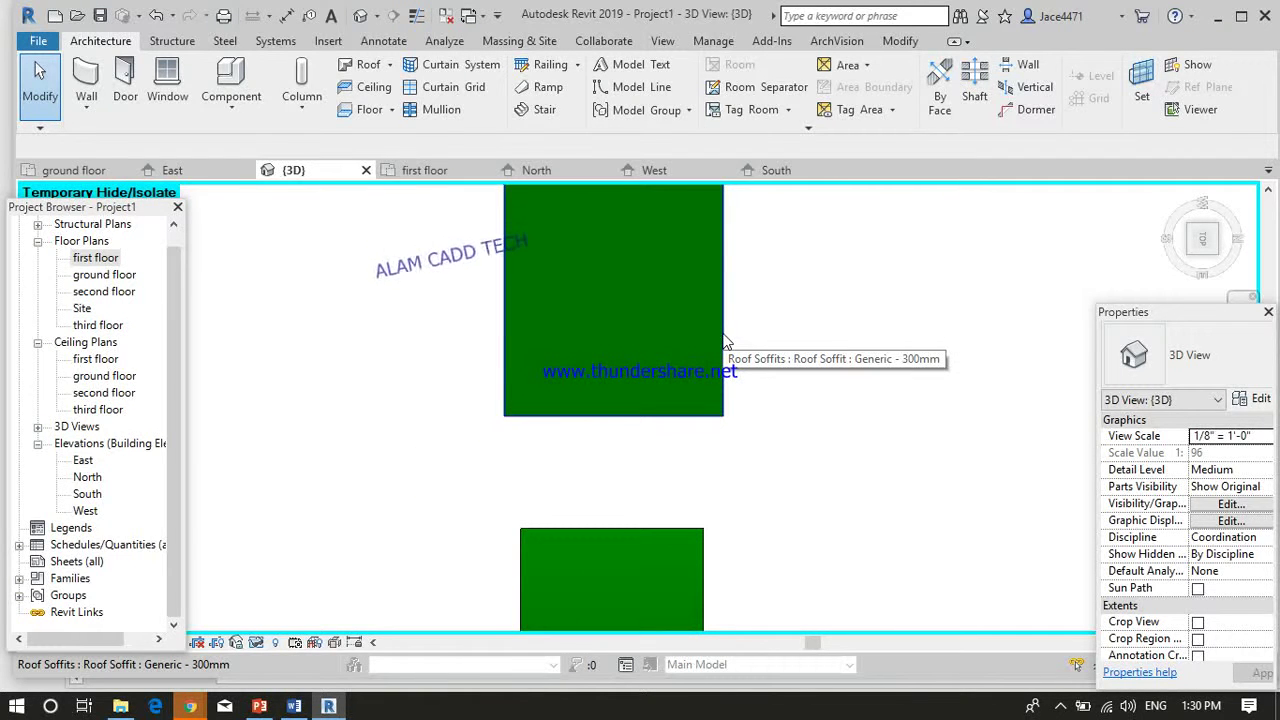
pyautogui.click(726, 342)
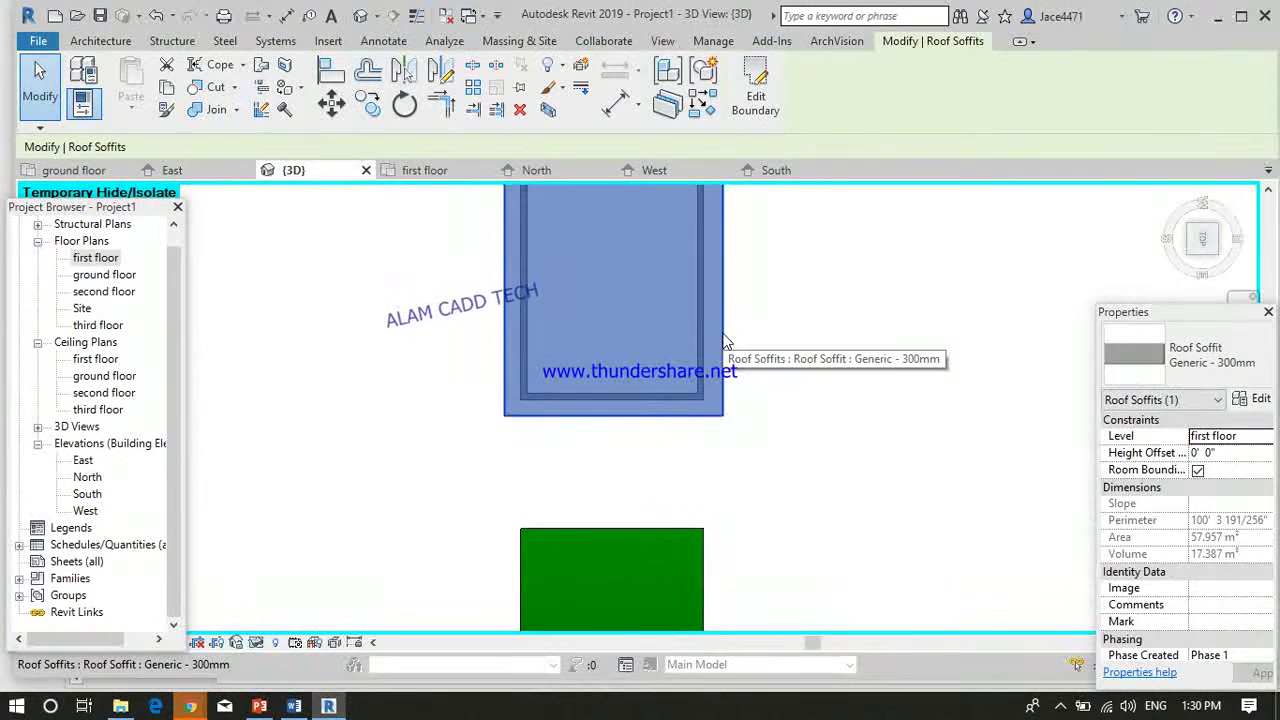
pyautogui.click(757, 78)
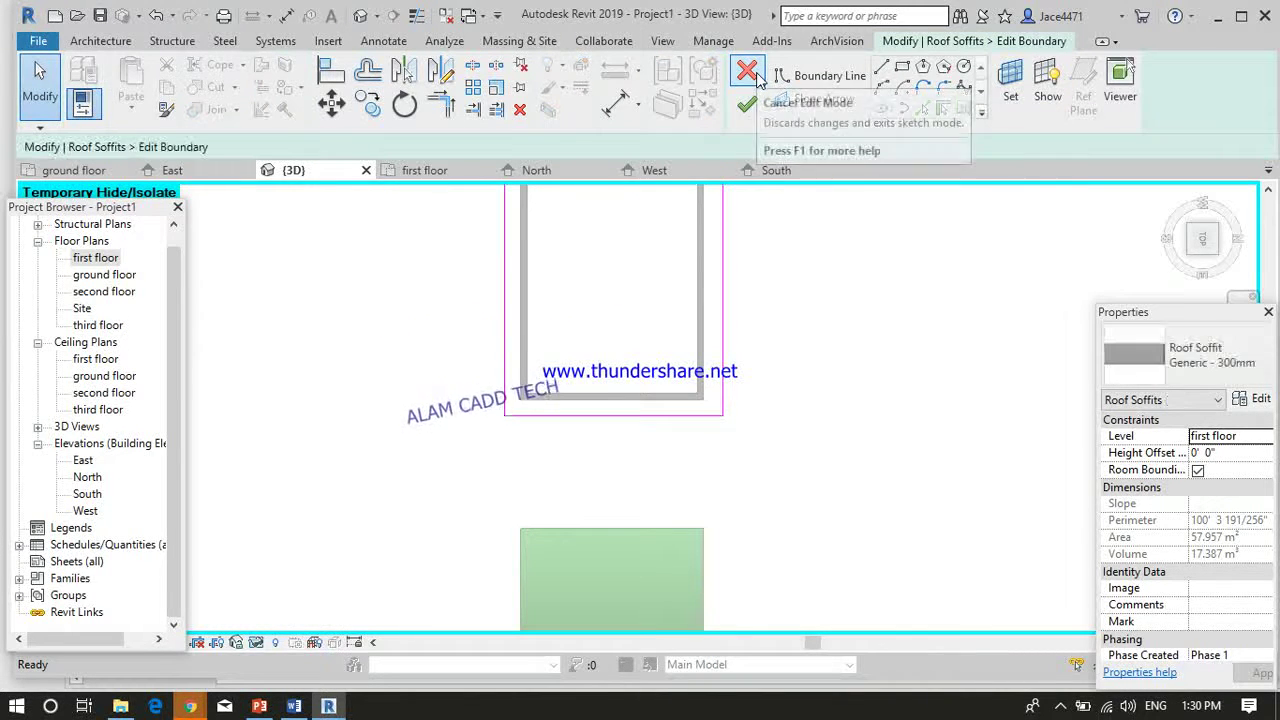
pyautogui.scroll(-3, 760, 318)
pyautogui.scroll(1, 760, 232)
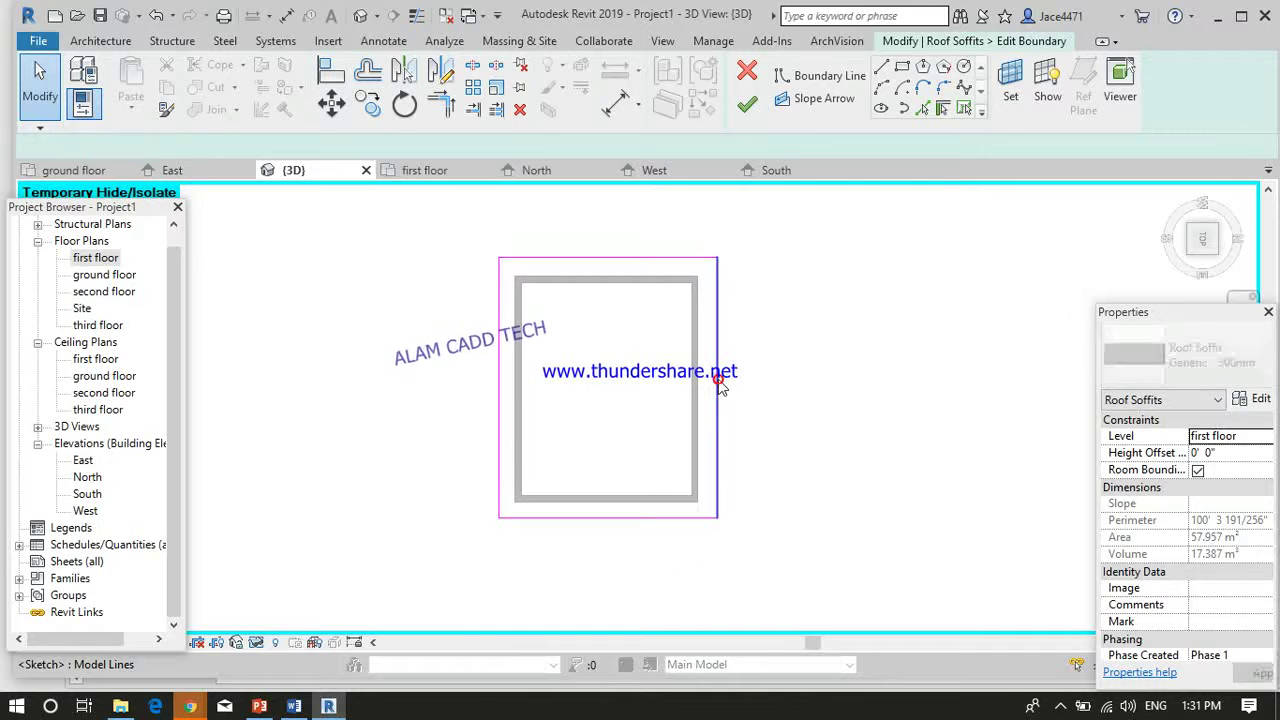
pyautogui.click(719, 389)
pyautogui.press('Delete')
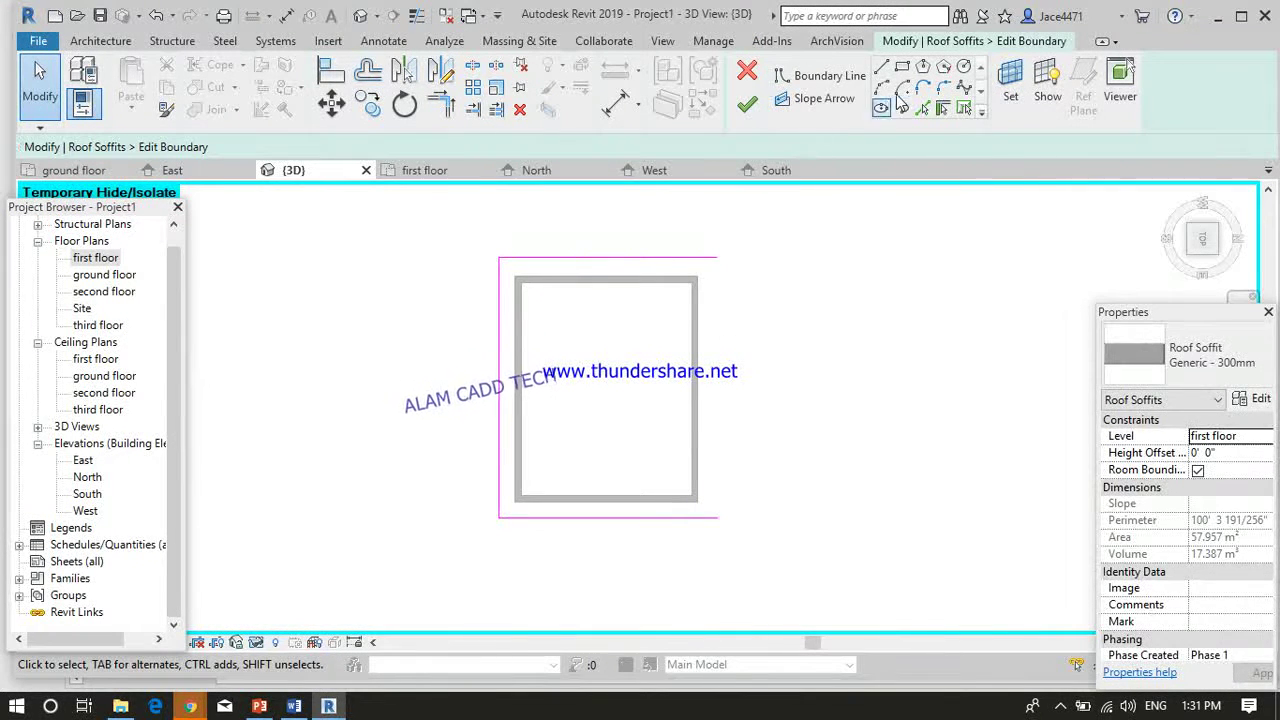
# - Close the soffit boundary's open north side with an outward arc of about 15' 5" radius and finish the boundary edit
pyautogui.click(885, 88)
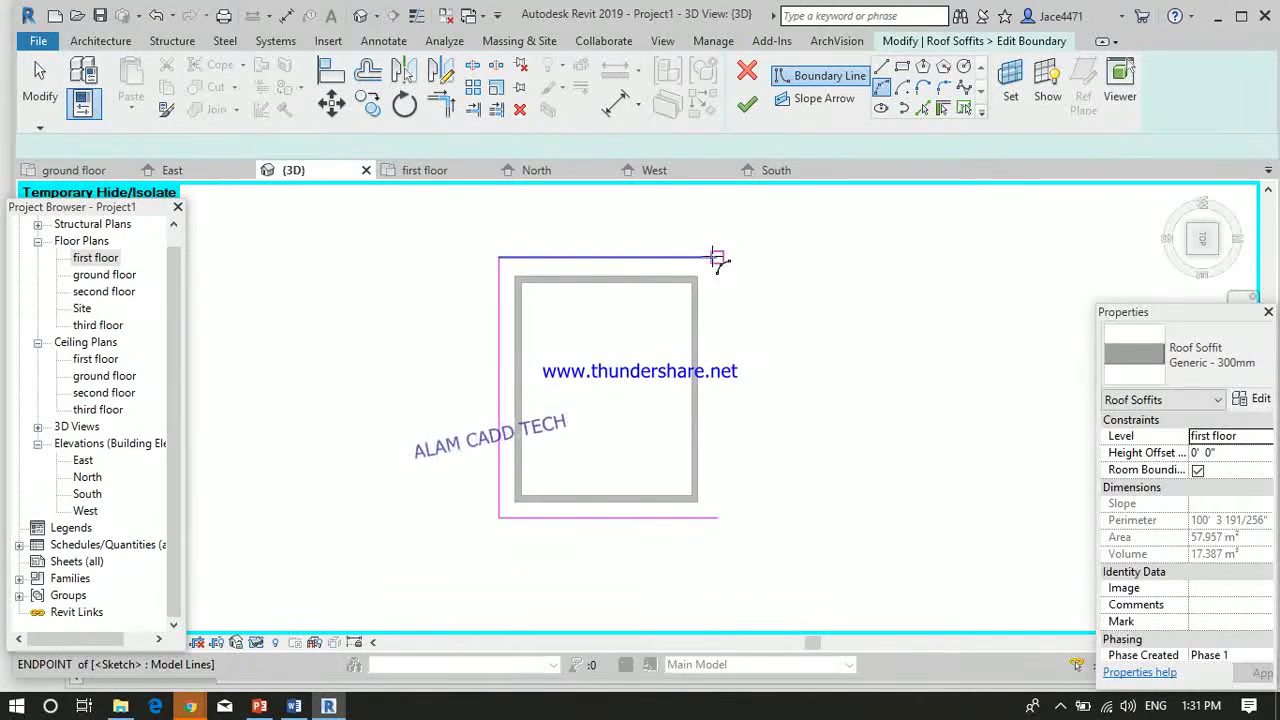
pyautogui.click(716, 258)
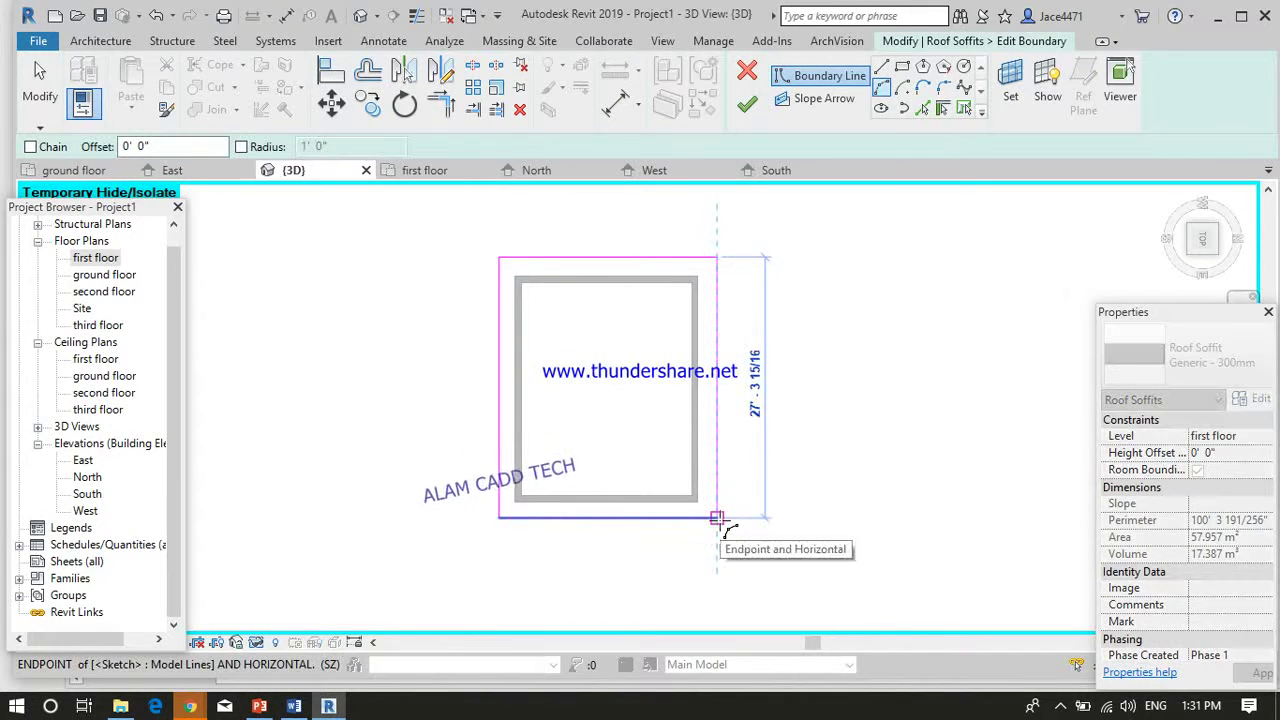
pyautogui.click(716, 518)
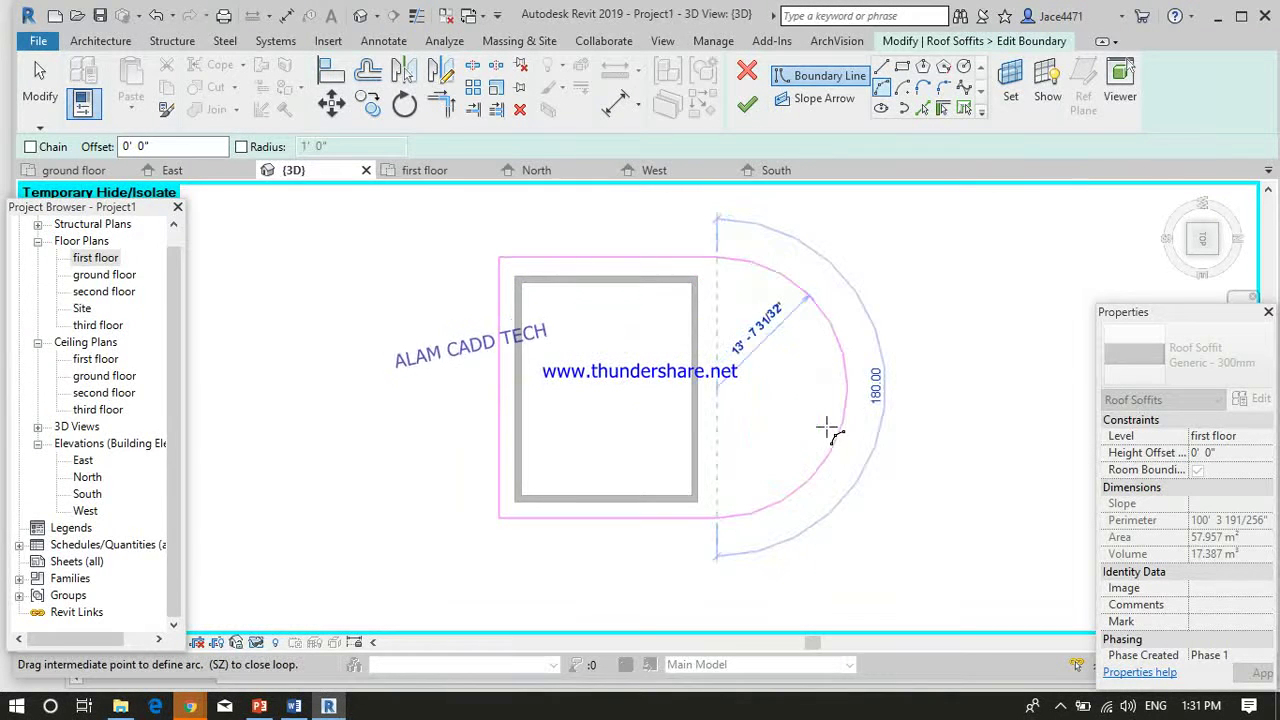
pyautogui.click(790, 430)
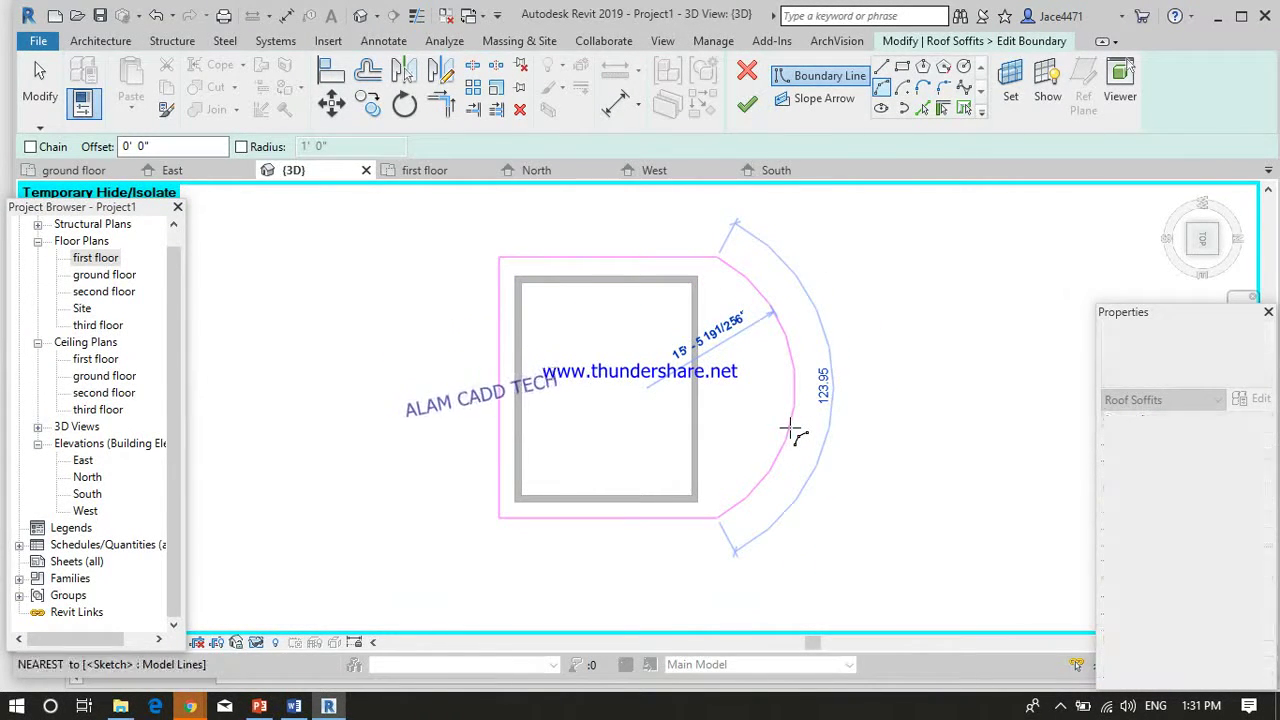
pyautogui.click(746, 104)
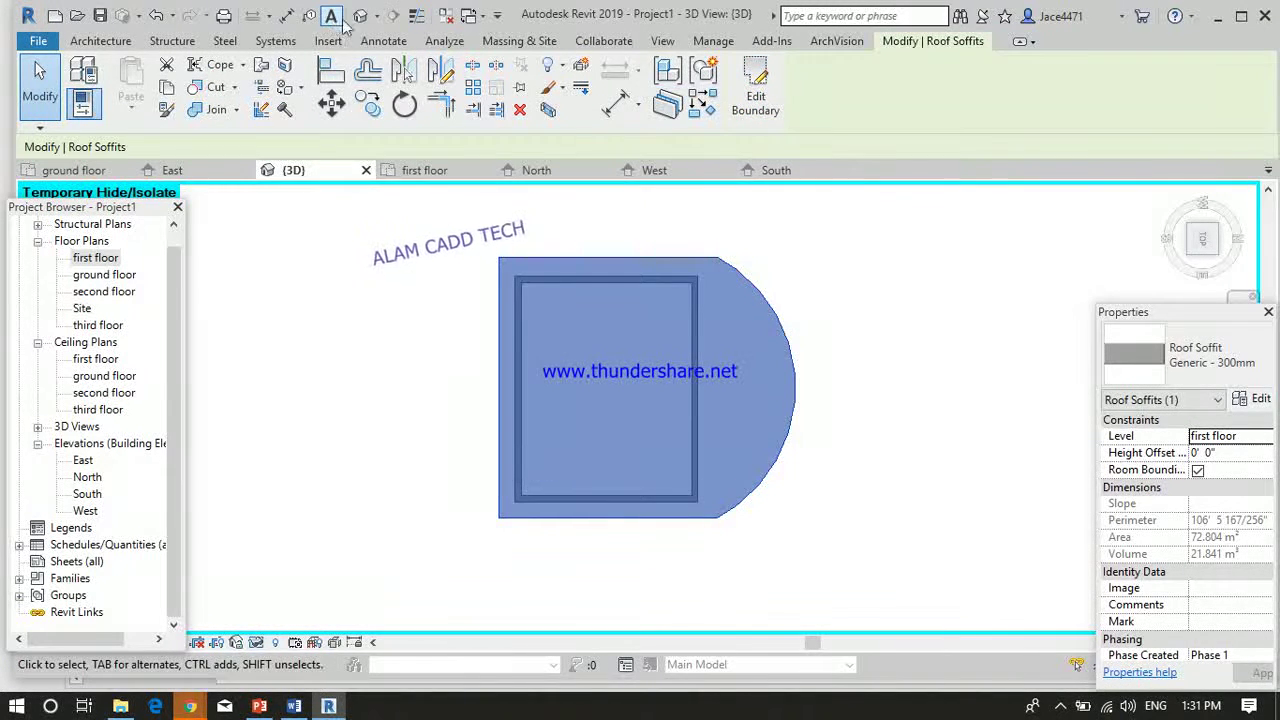
pyautogui.click(589, 200)
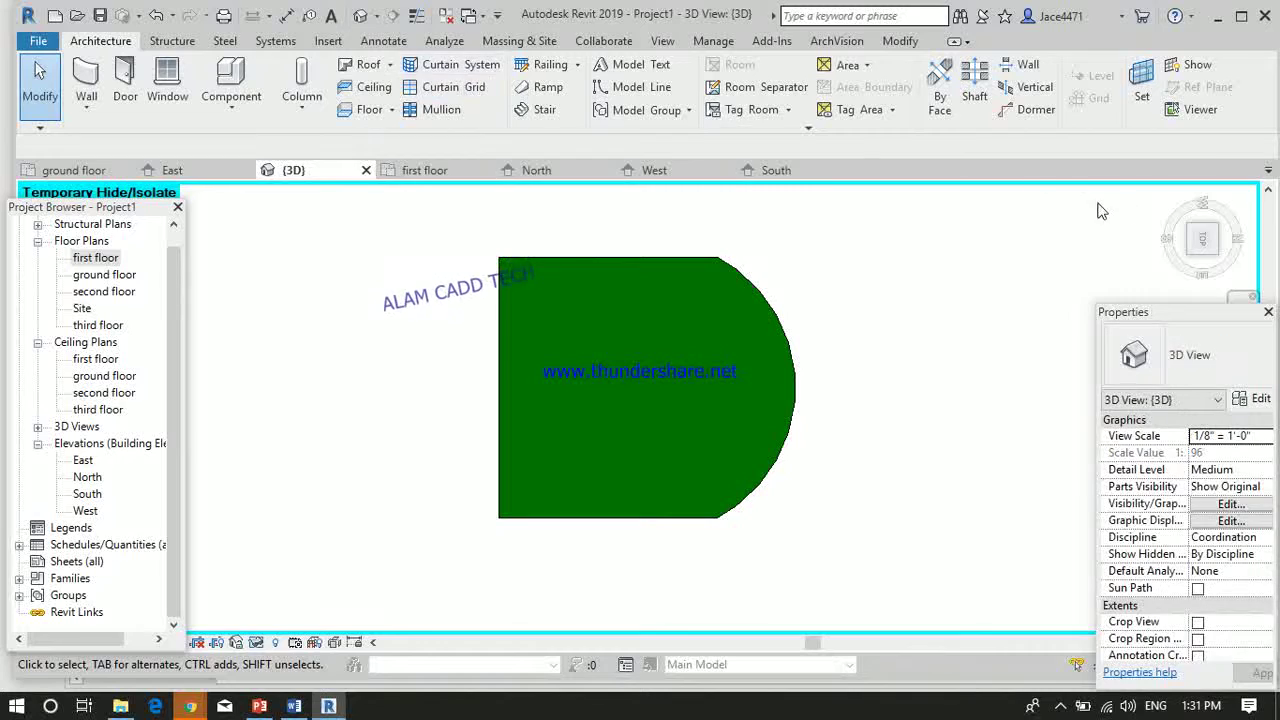
# - Reopen the soffit's boundary and sketch two circular openings of 1' 6" and 2' 0" radius in the arc-edged overhang
pyautogui.moveTo(1200, 240); pyautogui.dragTo(745, 458)
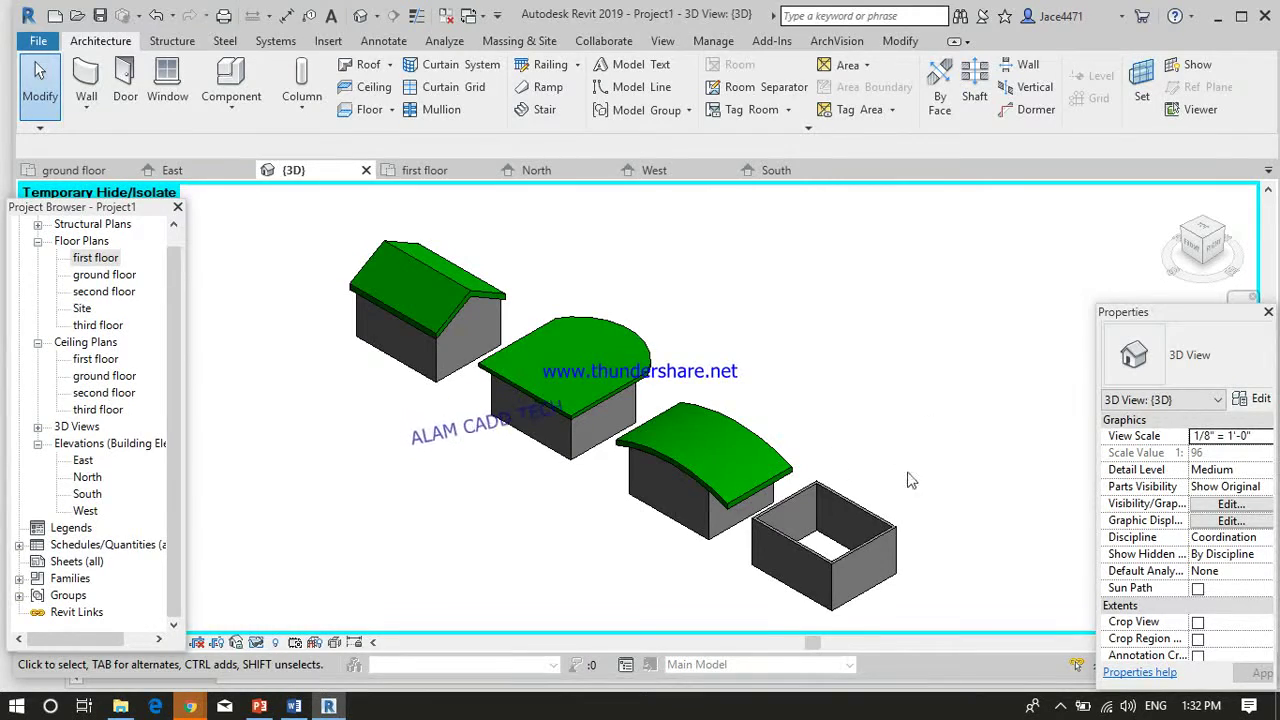
pyautogui.keyDown('shift'); pyautogui.moveTo(868, 487); pyautogui.dragTo(520, 392, button='middle'); pyautogui.keyUp('shift')
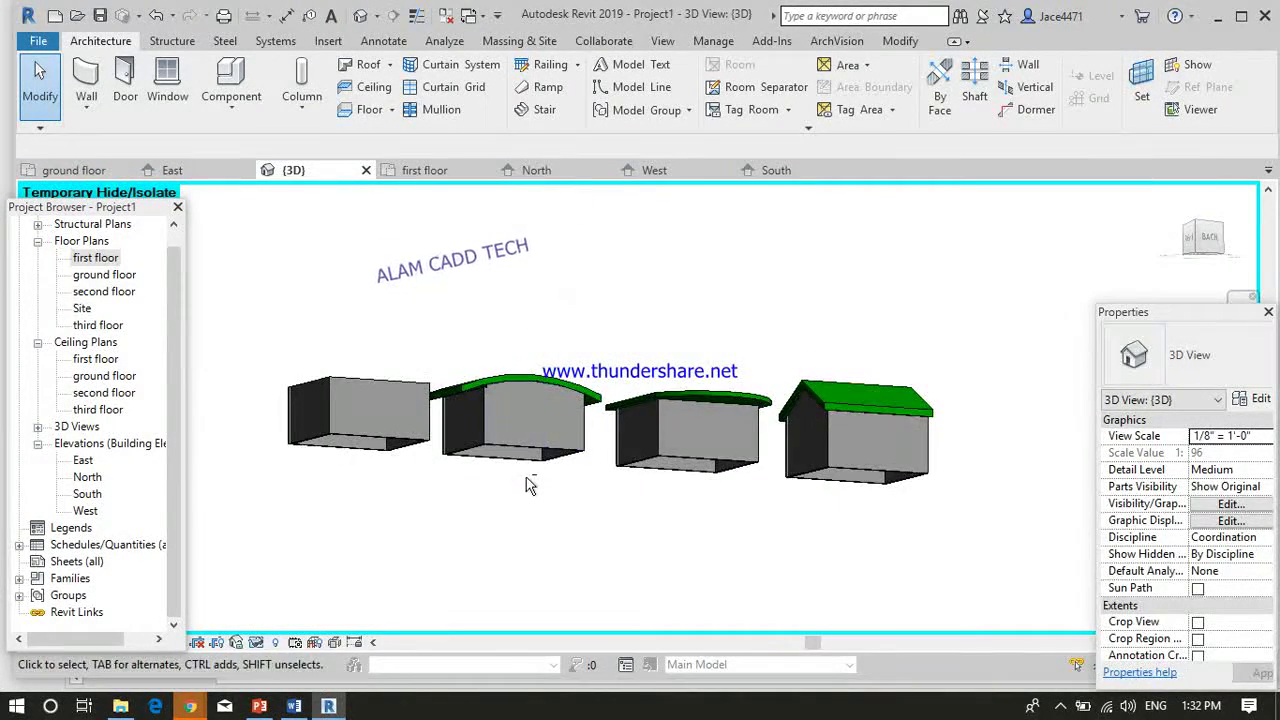
pyautogui.keyDown('shift'); pyautogui.moveTo(646, 356); pyautogui.dragTo(641, 626, button='middle'); pyautogui.keyUp('shift')
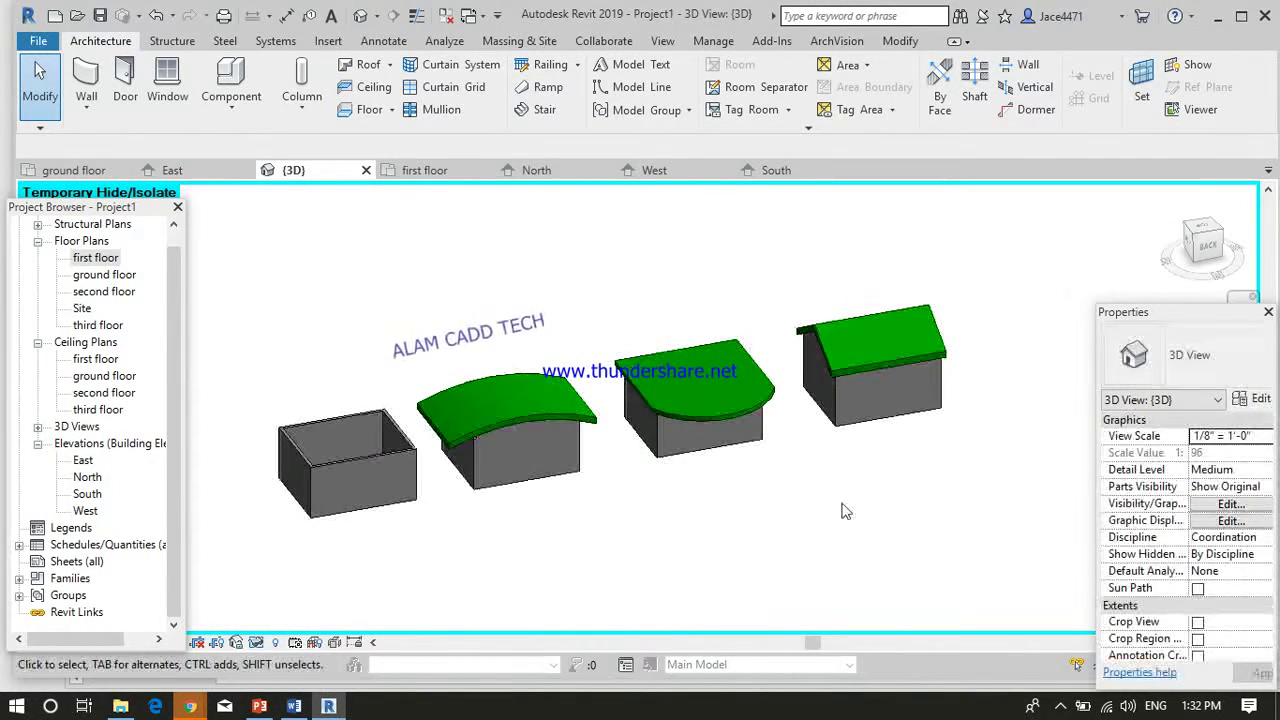
pyautogui.click(735, 420)
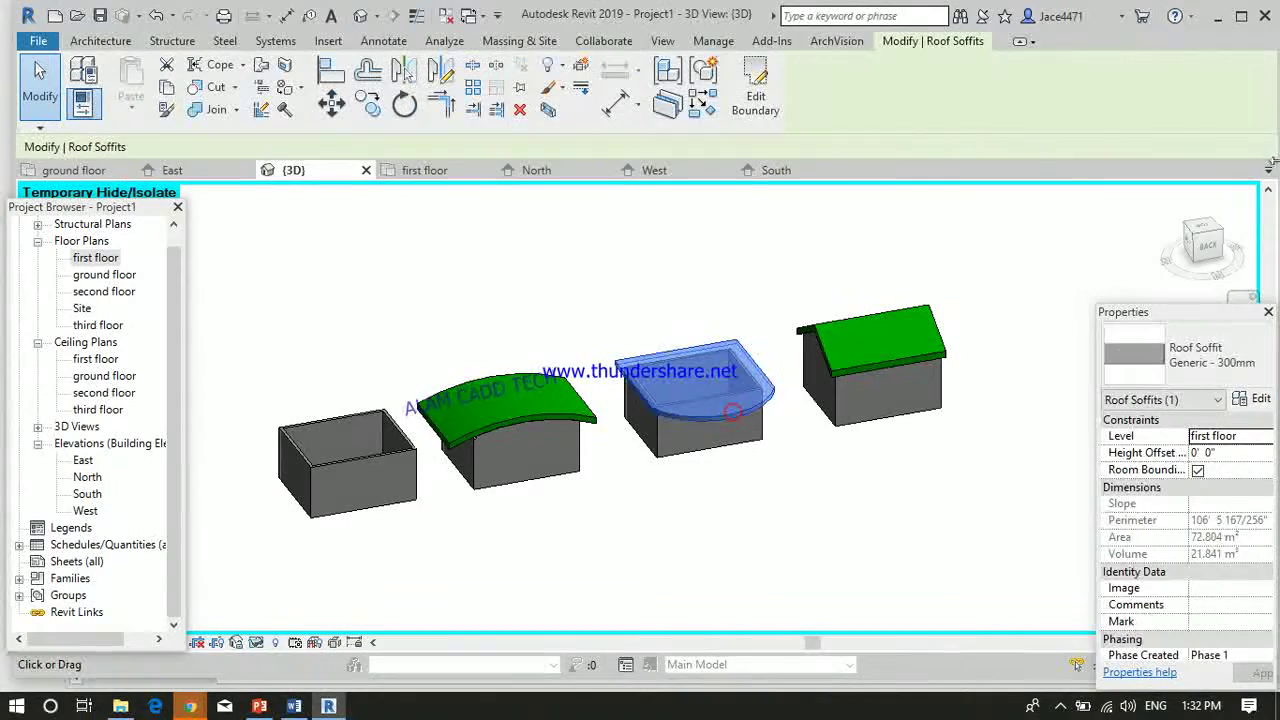
pyautogui.click(1205, 233)
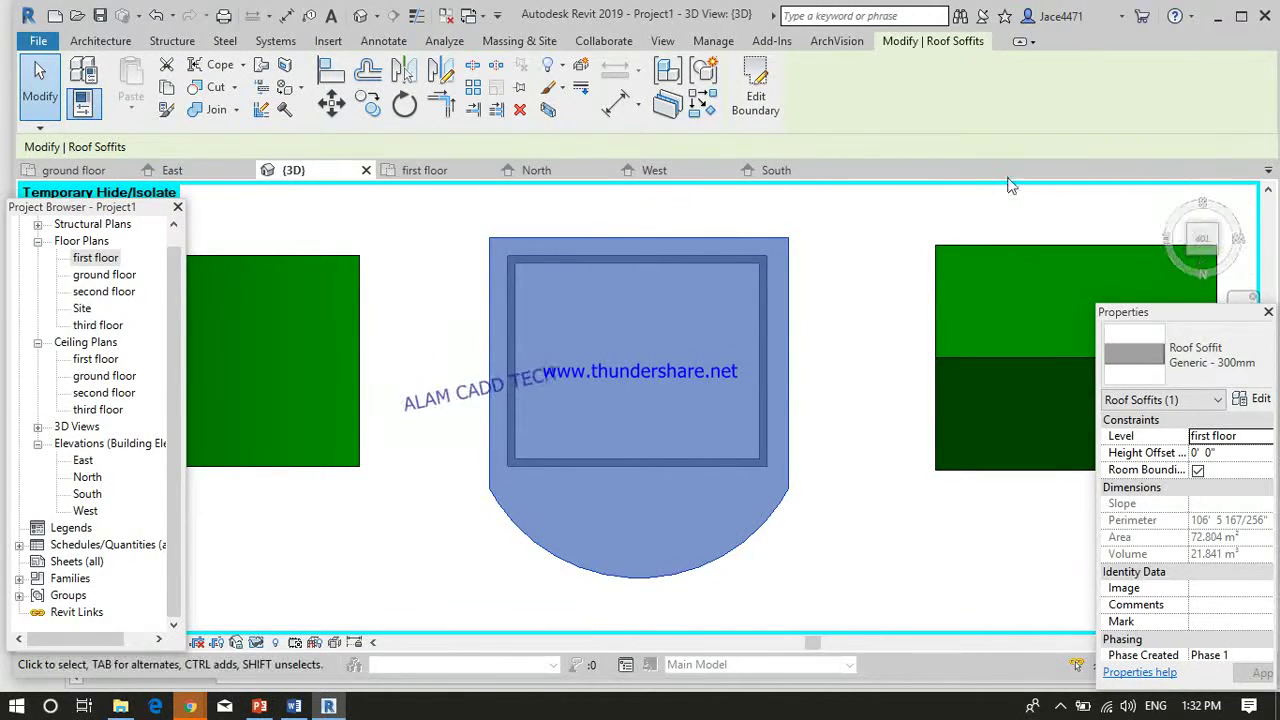
pyautogui.click(757, 112)
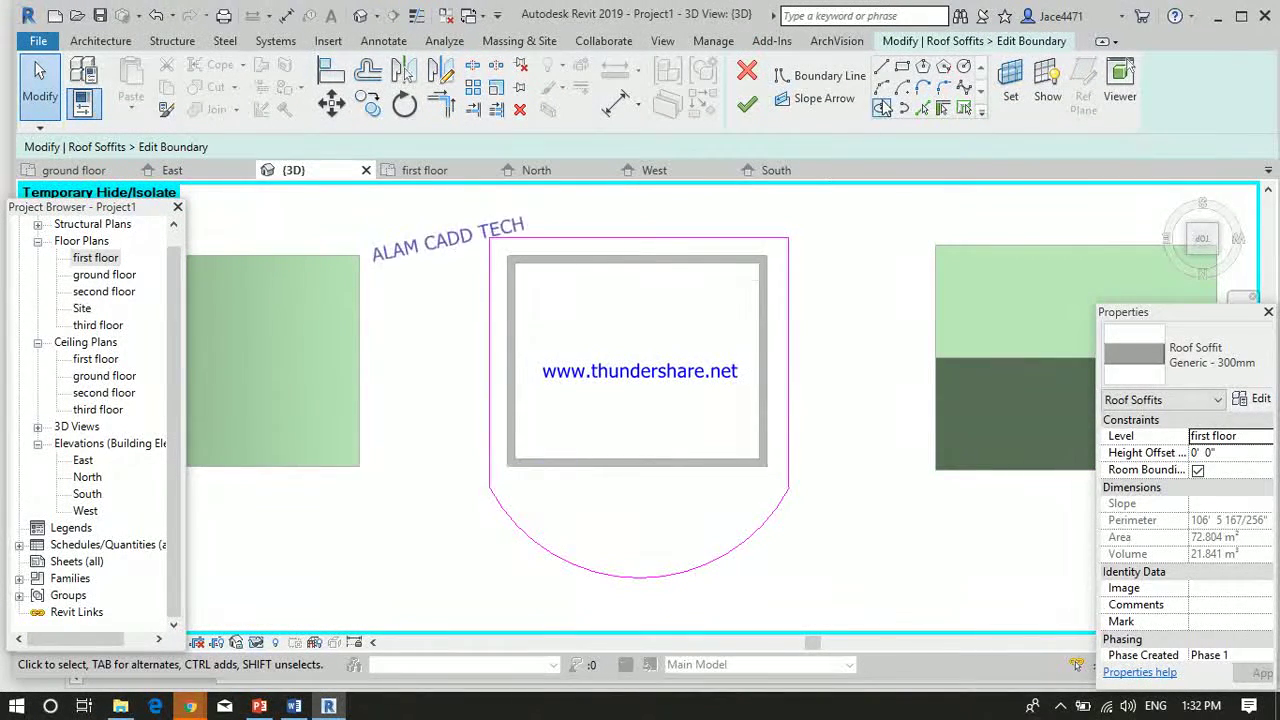
pyautogui.click(962, 67)
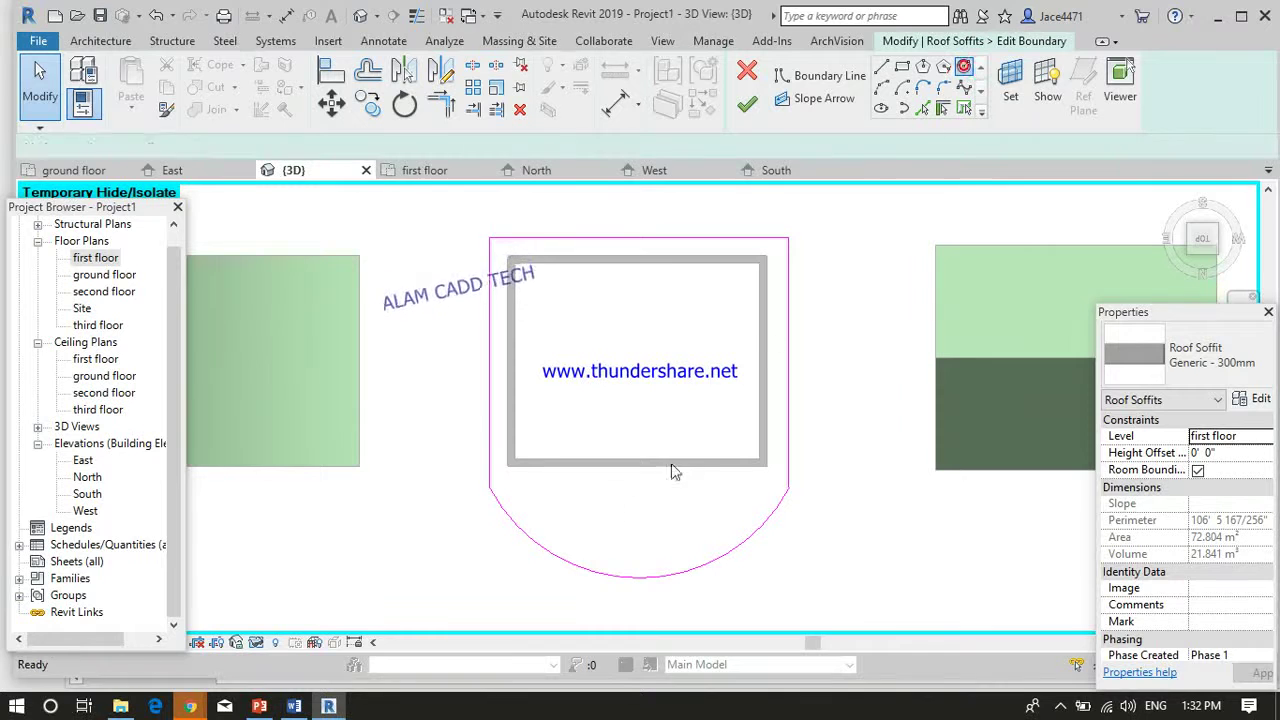
pyautogui.click(577, 508)
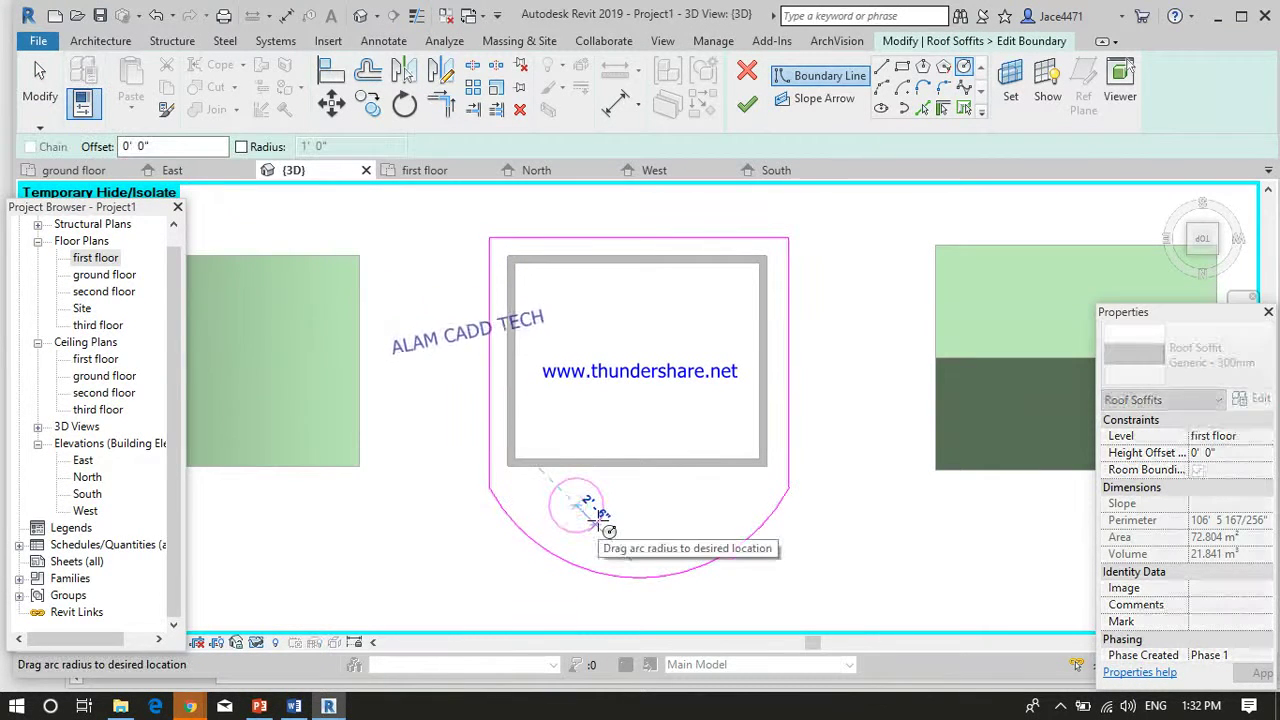
pyautogui.click(591, 512)
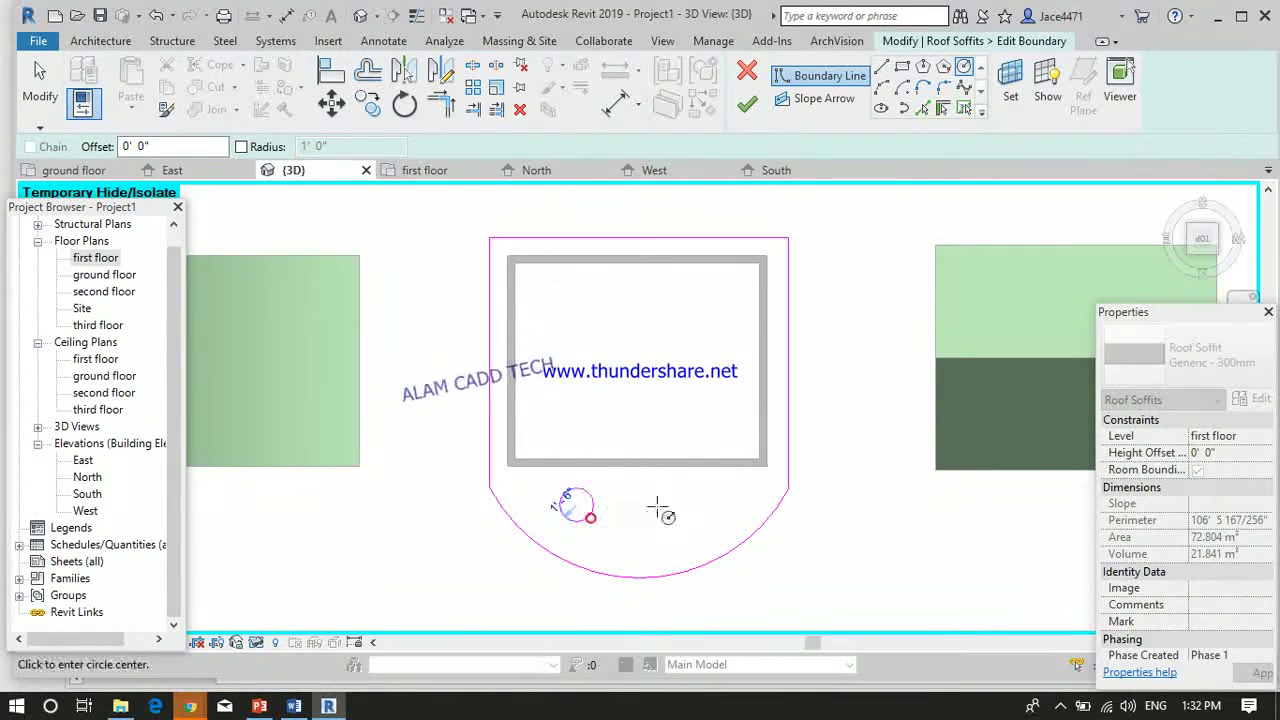
pyautogui.click(659, 505)
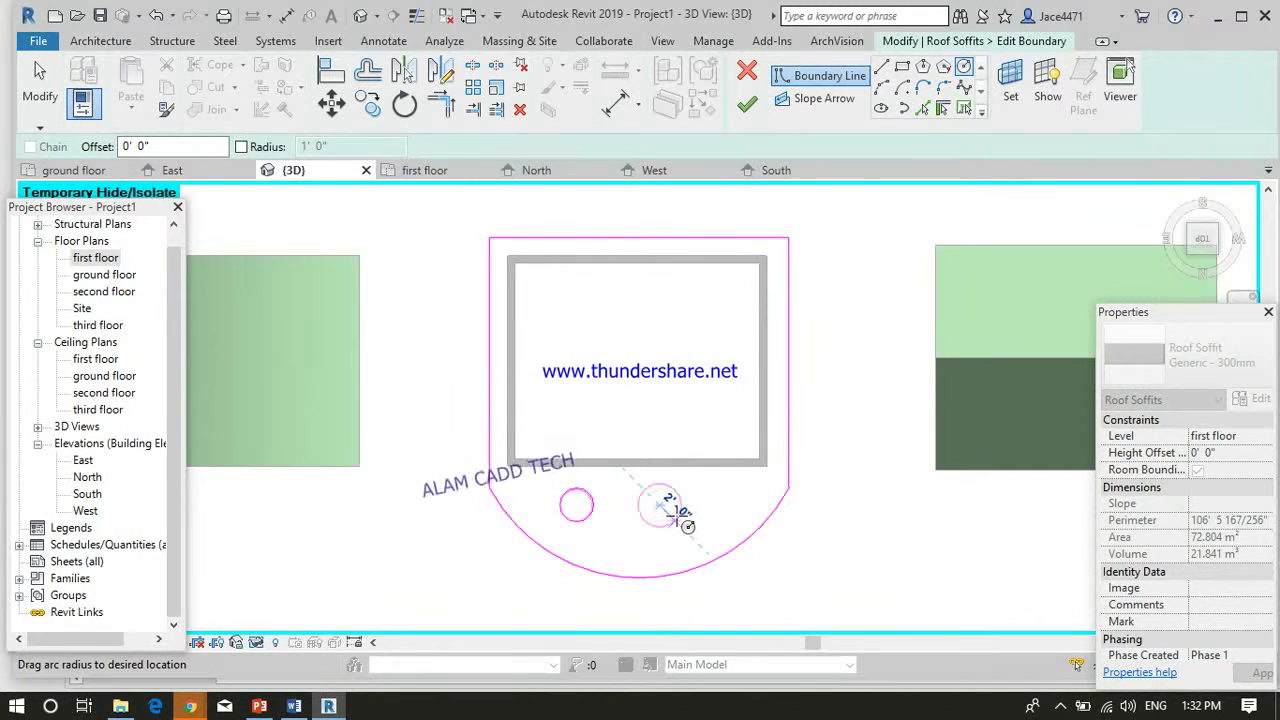
pyautogui.click(679, 514)
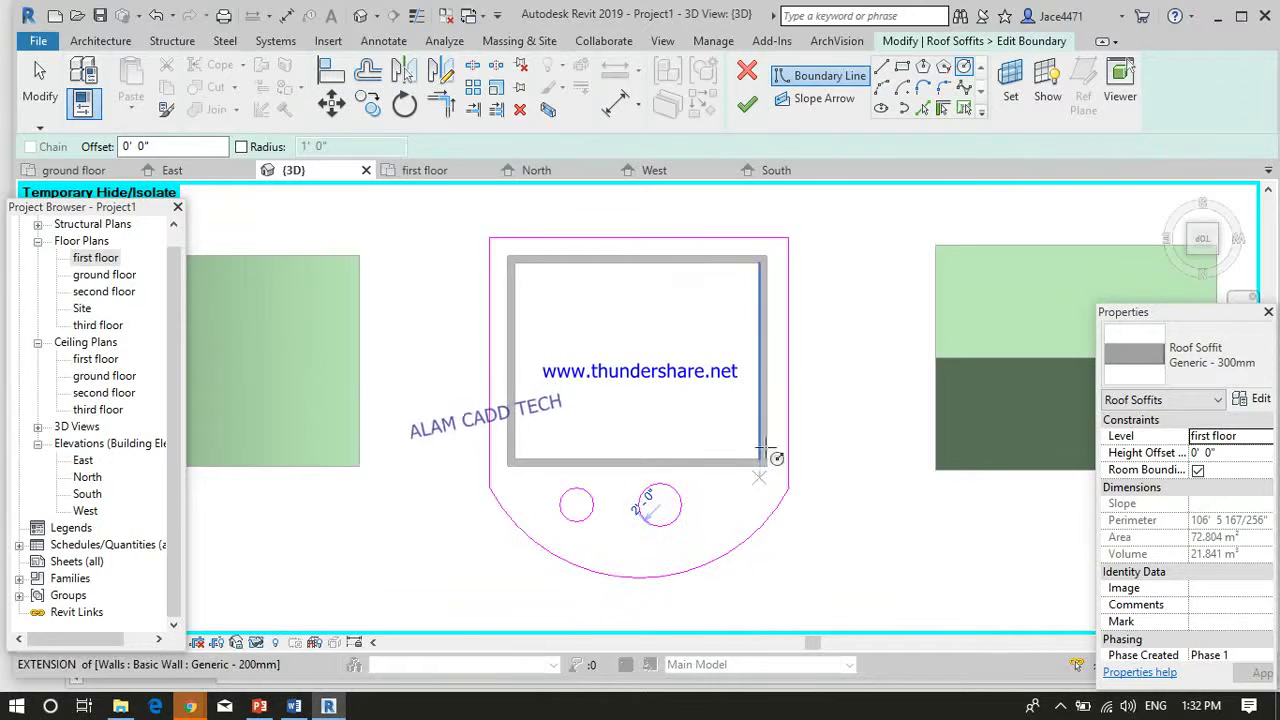
# - Add a rectangular opening about 2' 6" by 2' 0" beside the larger circle and finish the soffit boundary
pyautogui.click(903, 67)
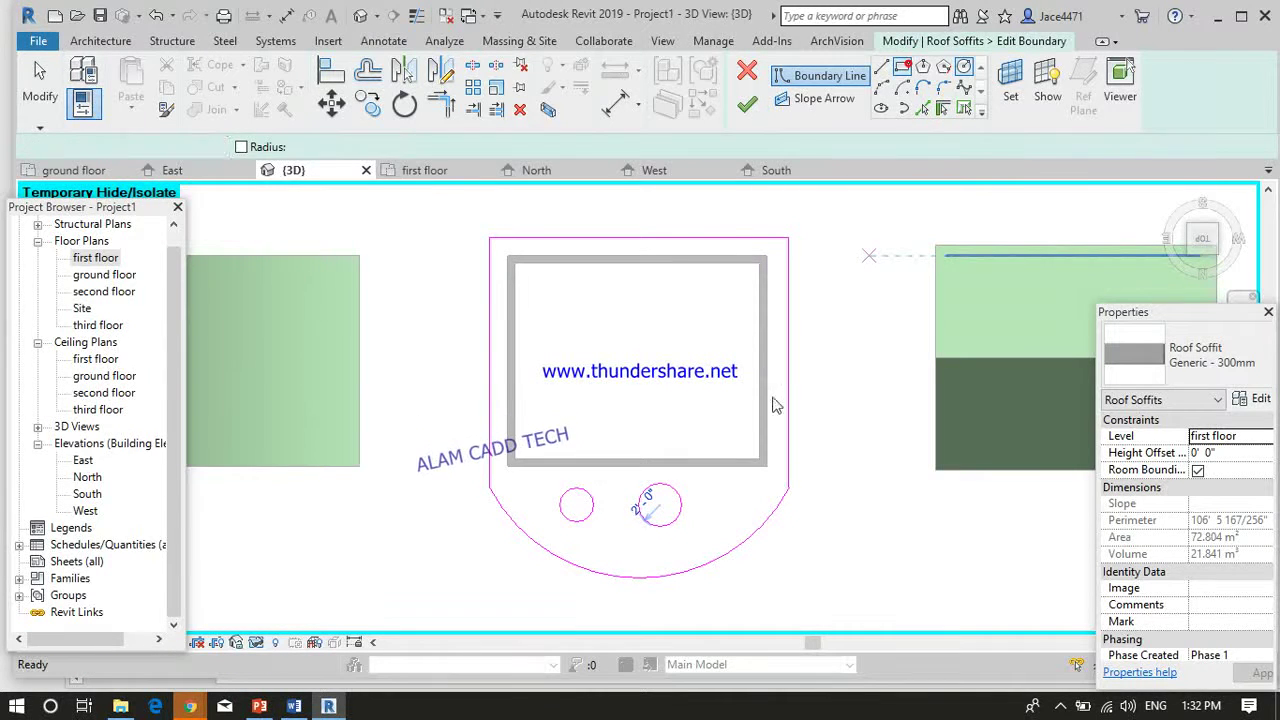
pyautogui.click(713, 496)
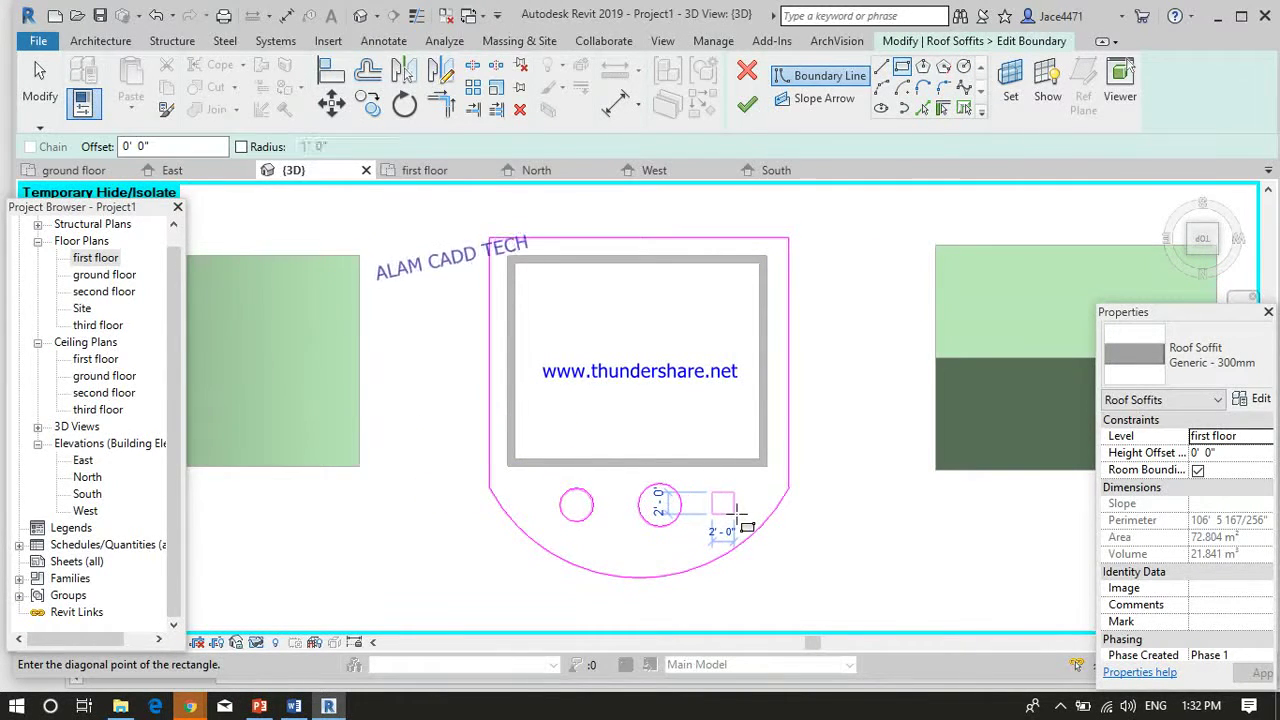
pyautogui.click(737, 514)
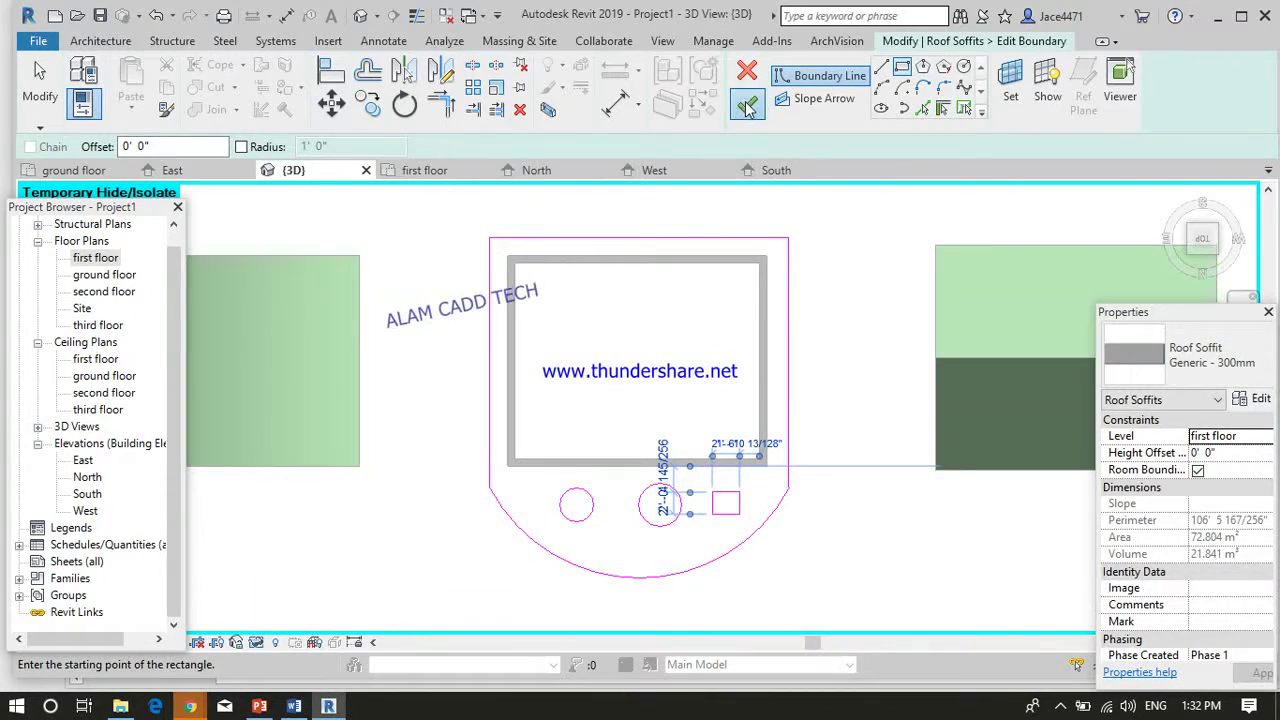
pyautogui.click(748, 108)
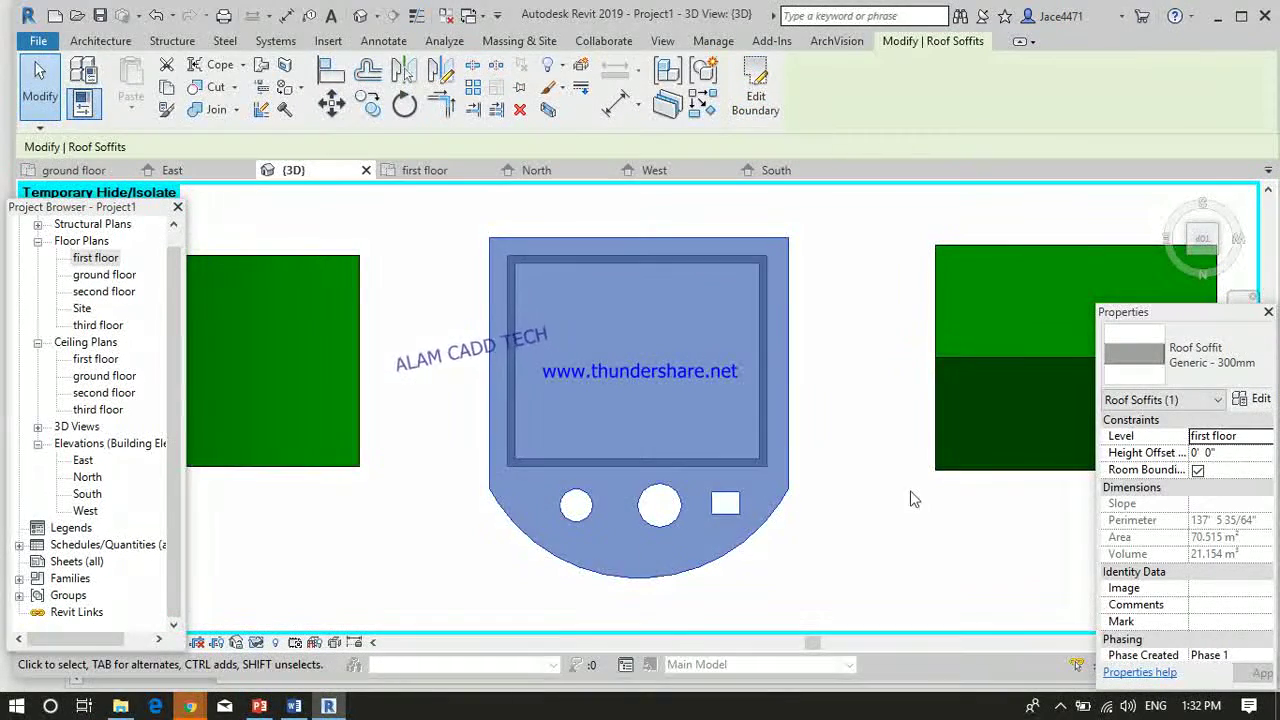
pyautogui.click(908, 498)
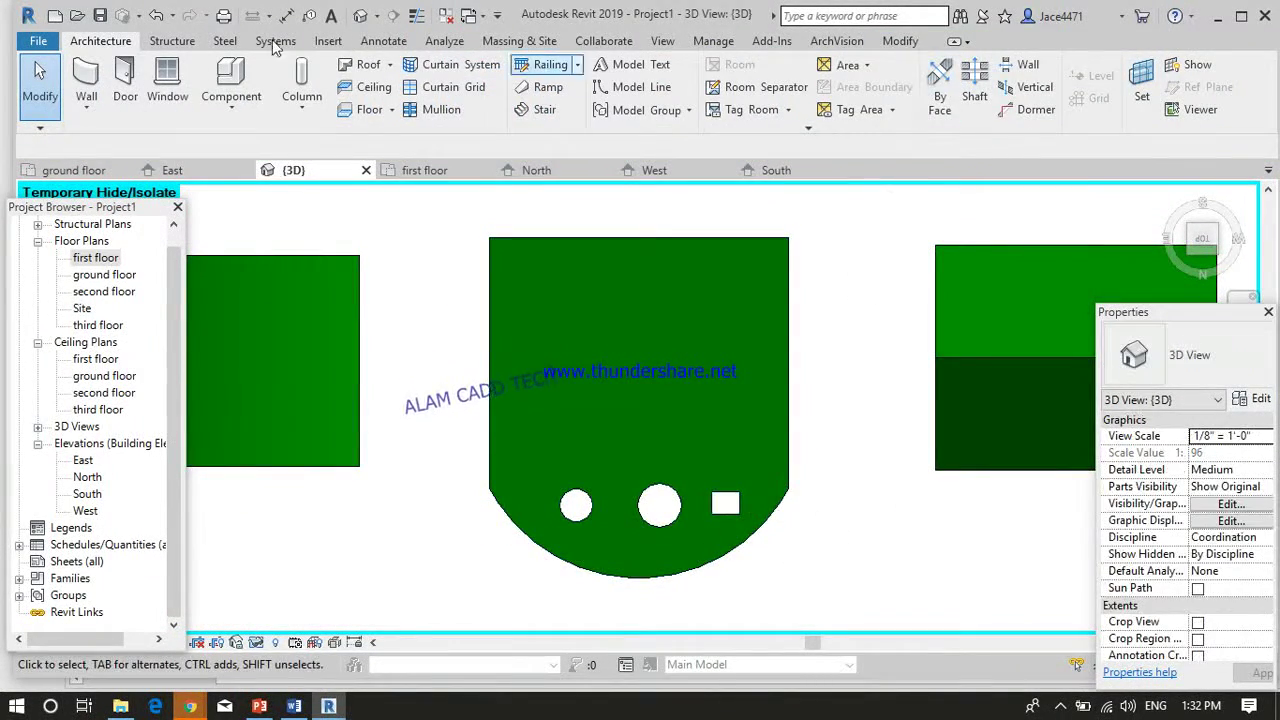
# - Examine the two circular openings and the rectangular one in the soffit's curved overhang in the 3D view
pyautogui.click(360, 16)
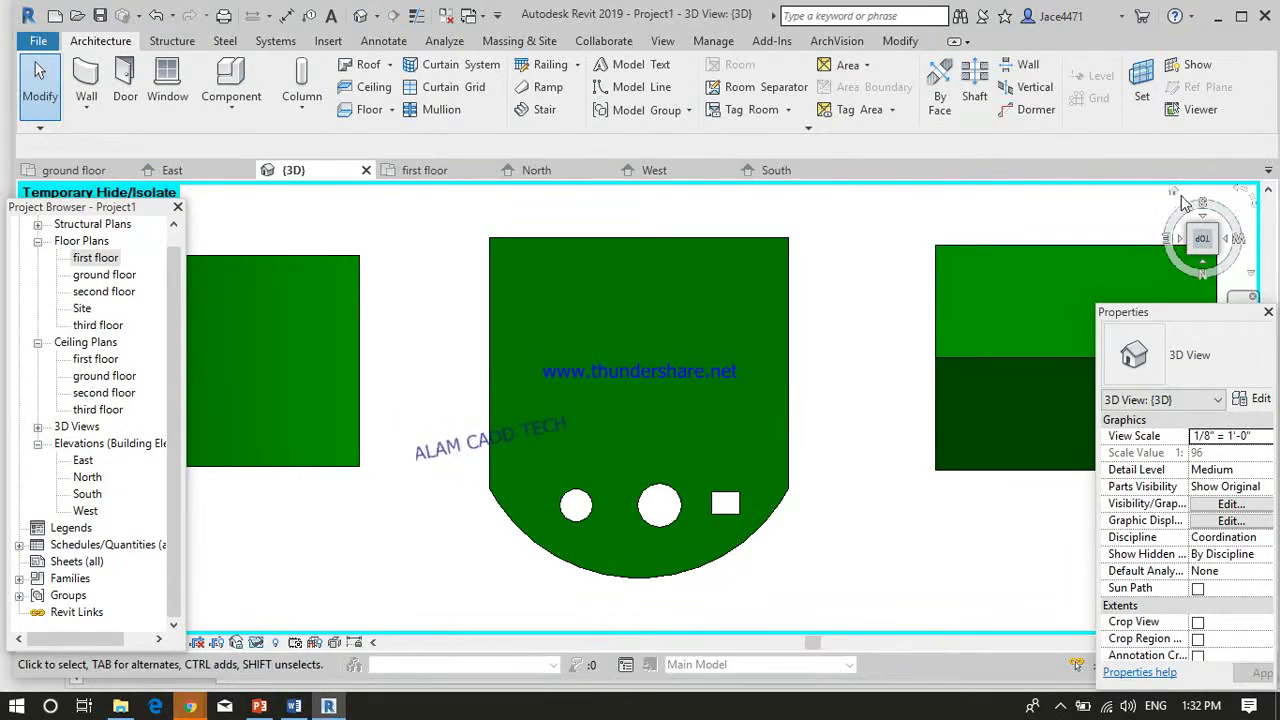
pyautogui.scroll(8, 755, 276)
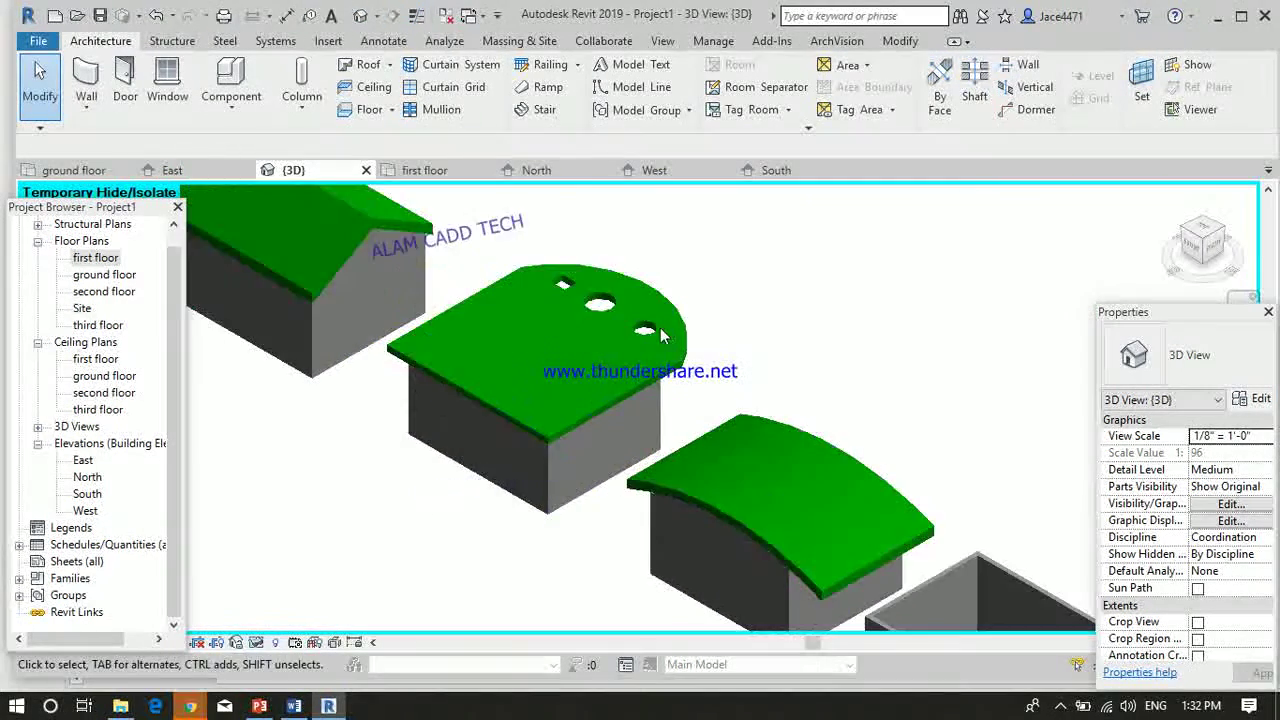
pyautogui.scroll(1, 755, 276)
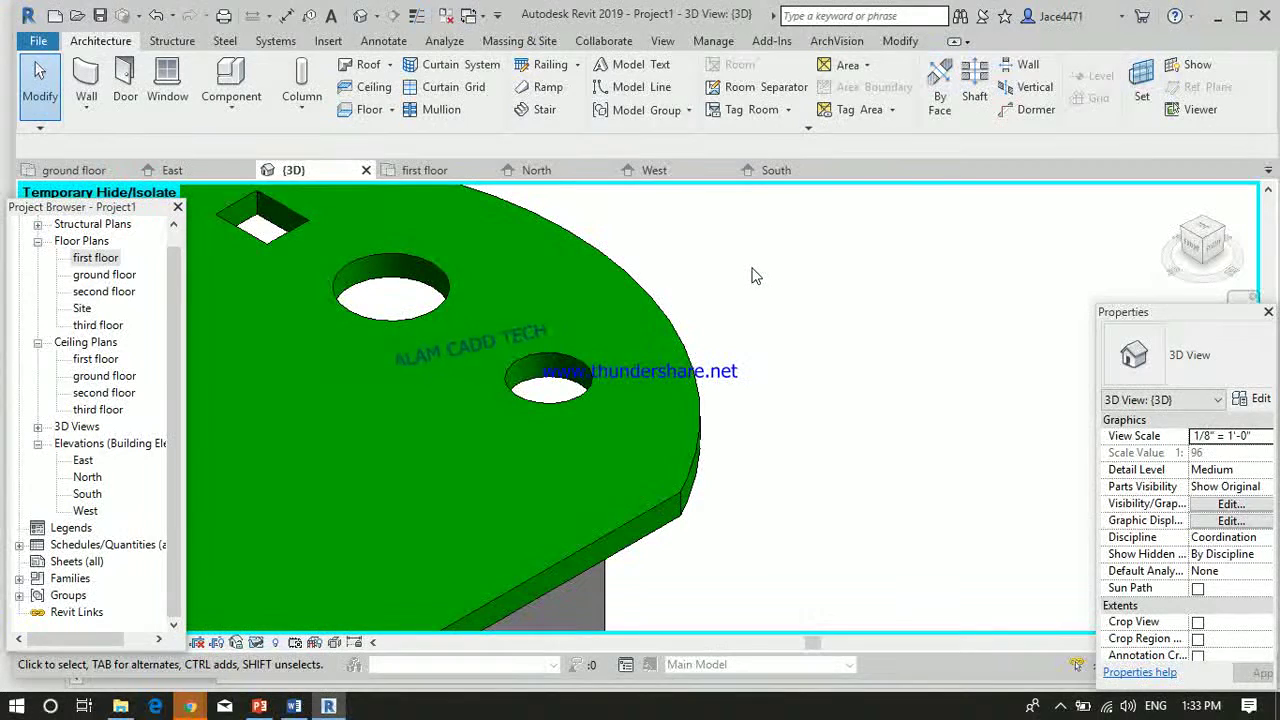
pyautogui.moveTo(757, 307); pyautogui.dragTo(575, 317, button='middle')
pyautogui.scroll(-5, 600, 319)
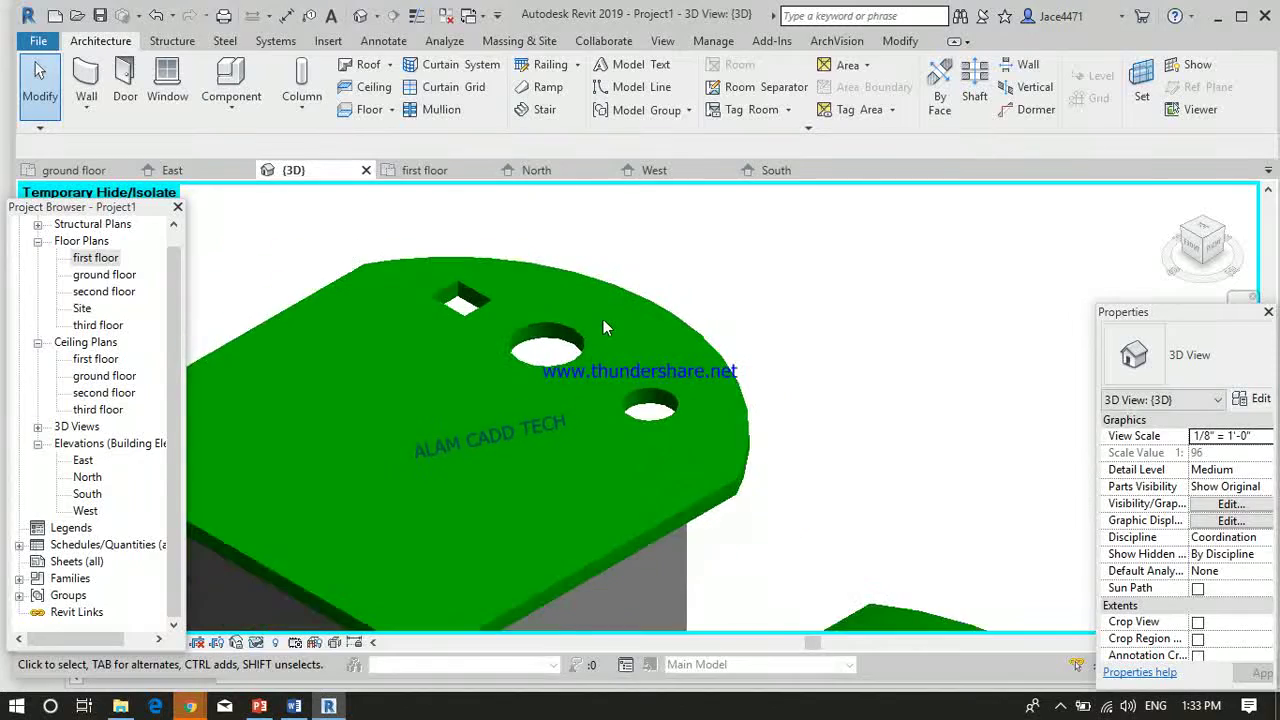
pyautogui.click(1174, 192)
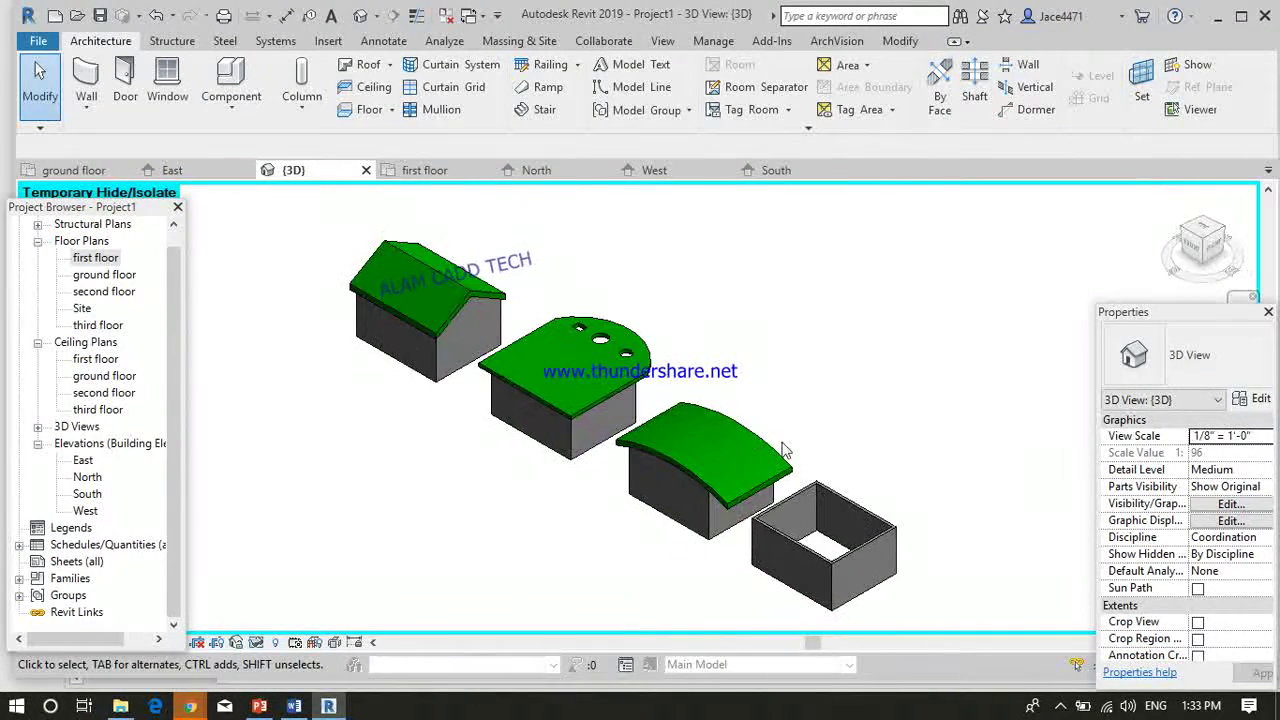
# - On the ground floor plan, create a rectangular floor about 32' 0" by 29' 6" around the easternmost building
pyautogui.click(105, 276)
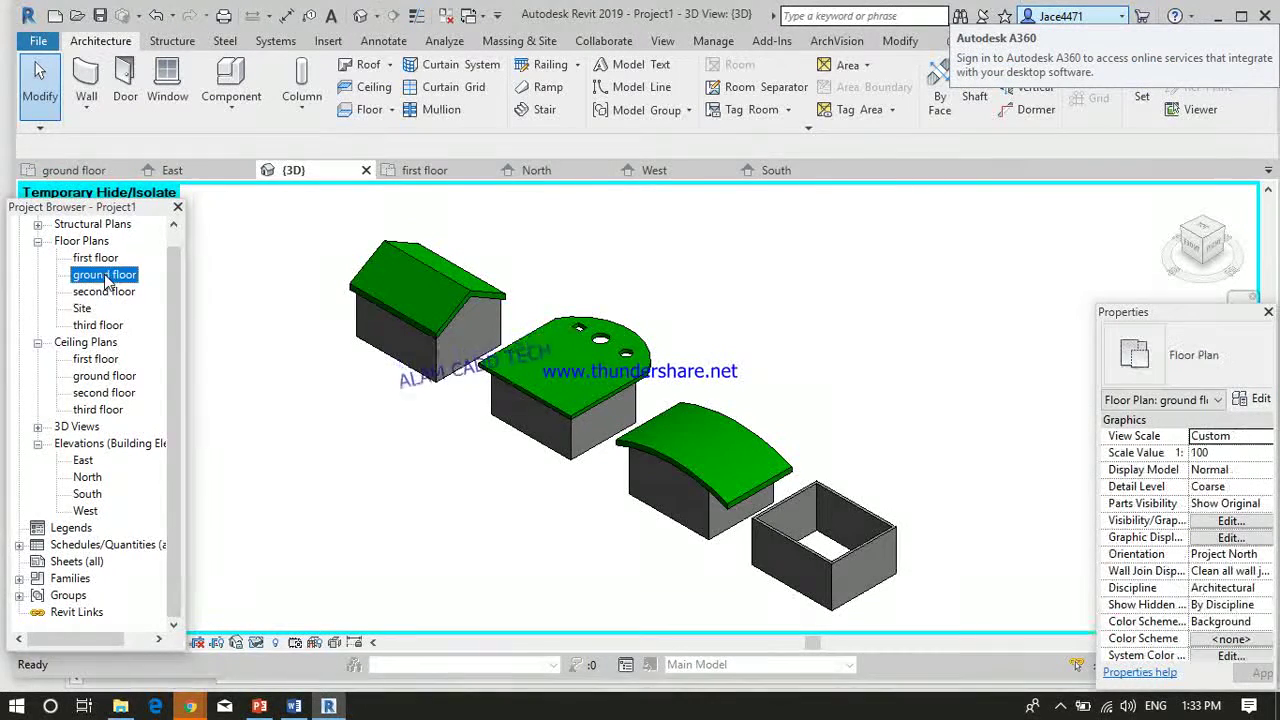
pyautogui.doubleClick(105, 276)
pyautogui.scroll(1, 645, 262)
pyautogui.scroll(-2, 486, 246)
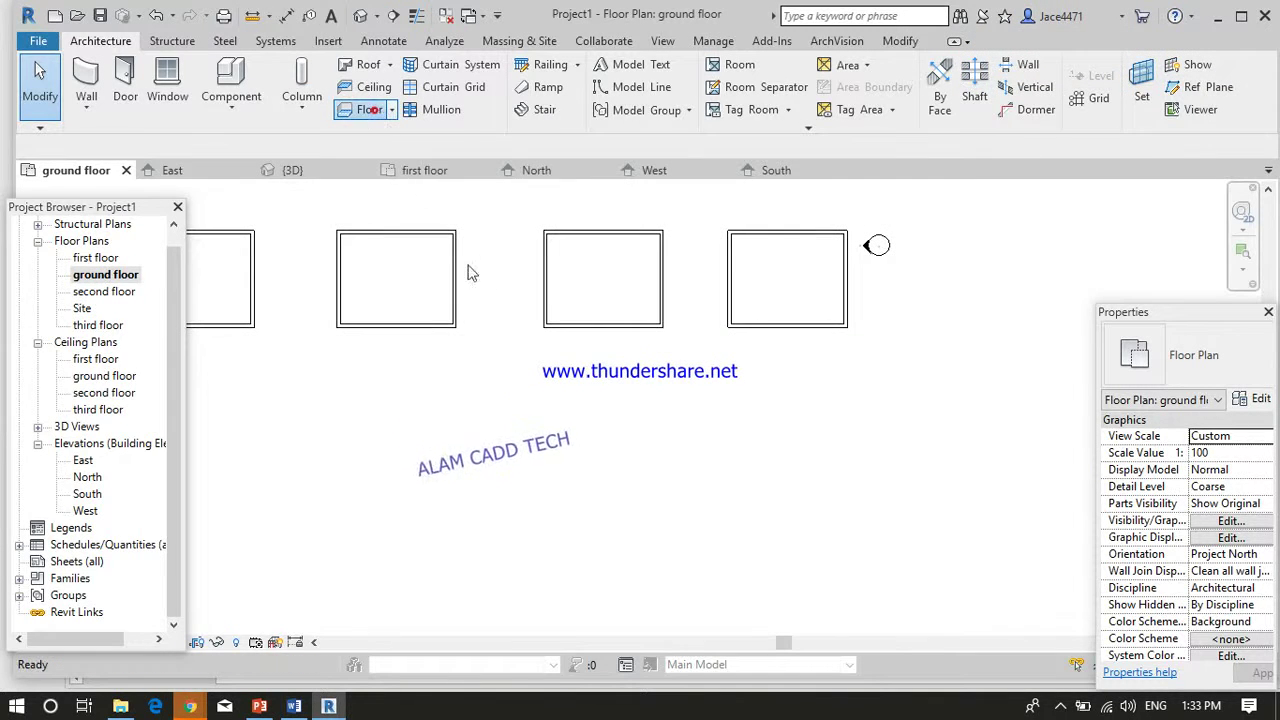
pyautogui.scroll(-2, 403, 317)
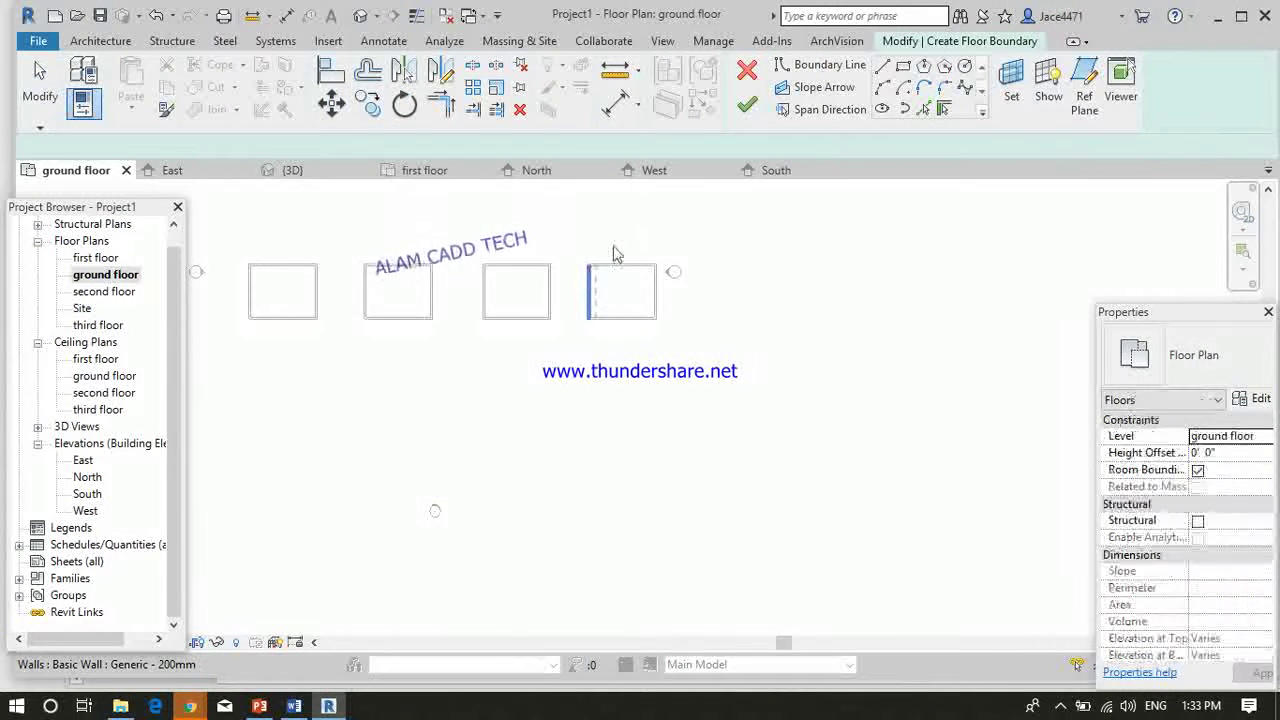
pyautogui.scroll(2, 374, 252)
pyautogui.click(902, 67)
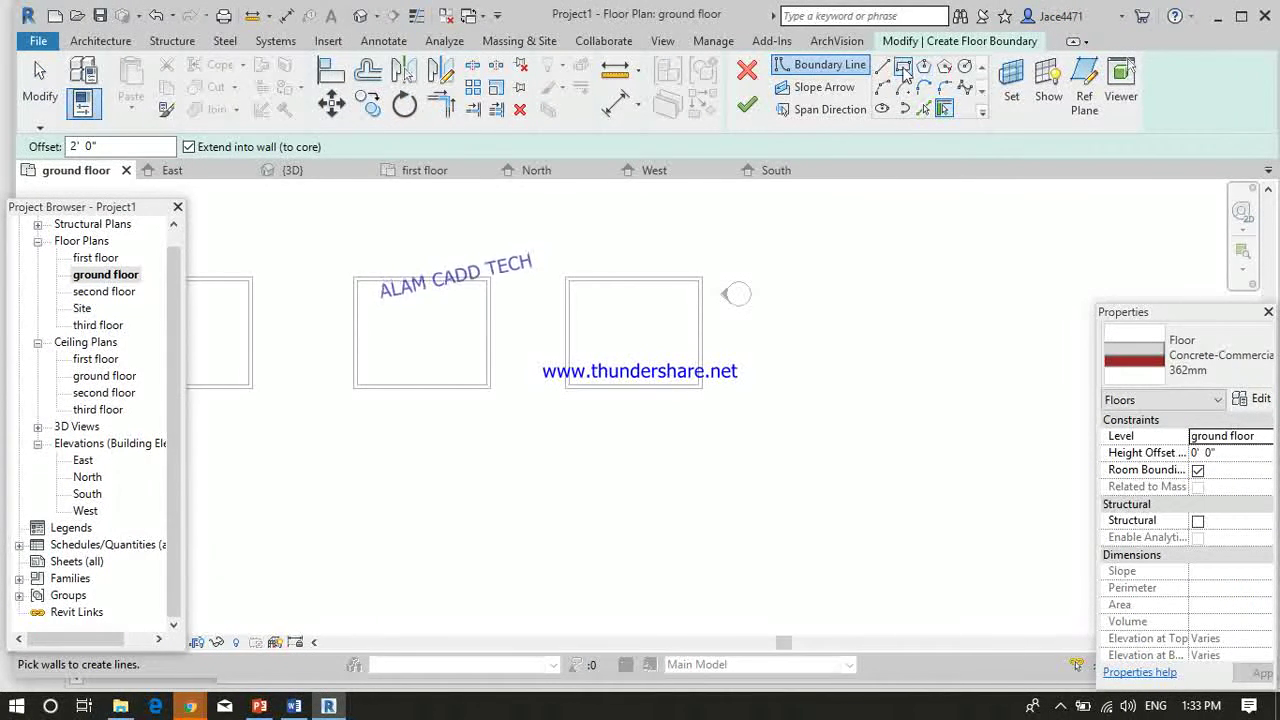
pyautogui.click(543, 259)
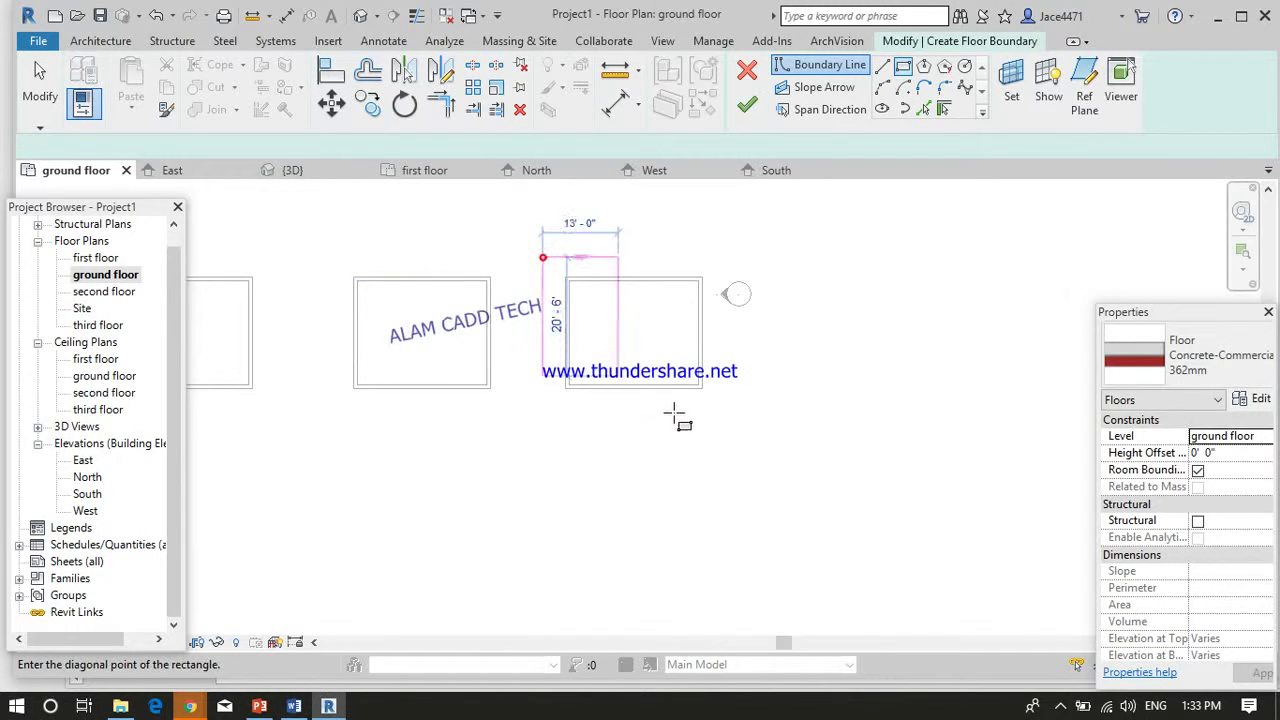
pyautogui.click(729, 428)
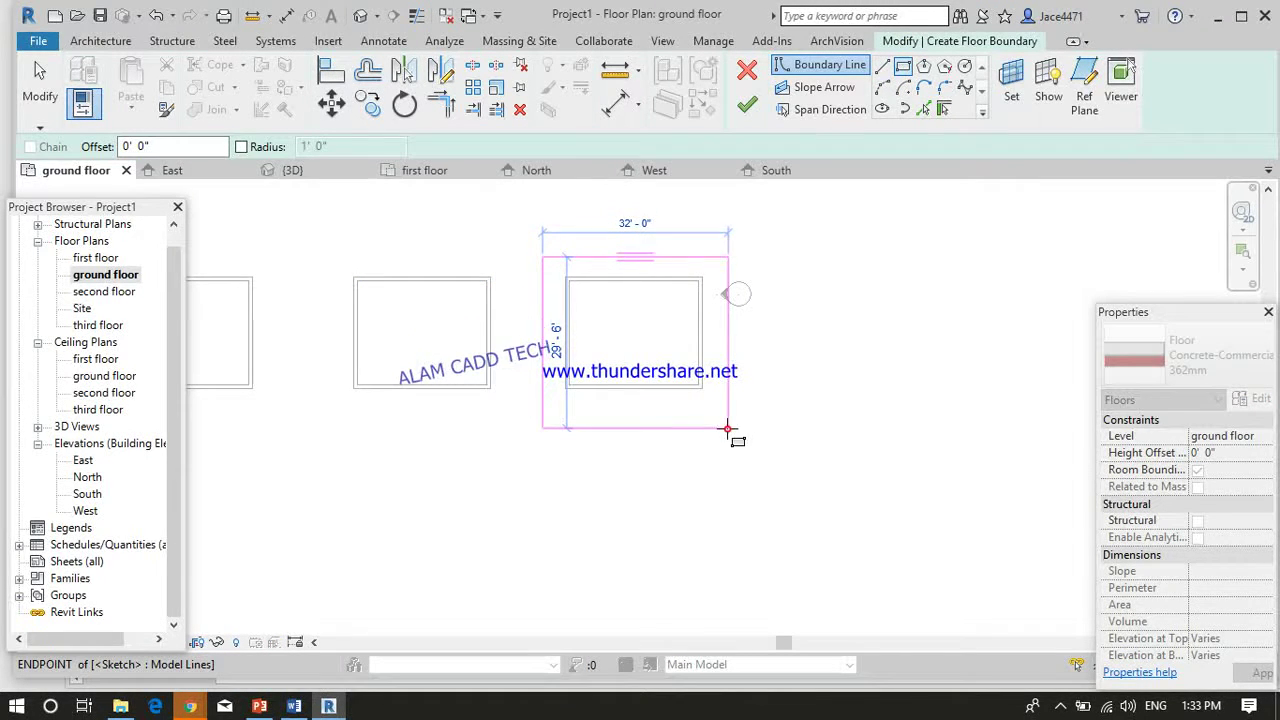
pyautogui.click(748, 108)
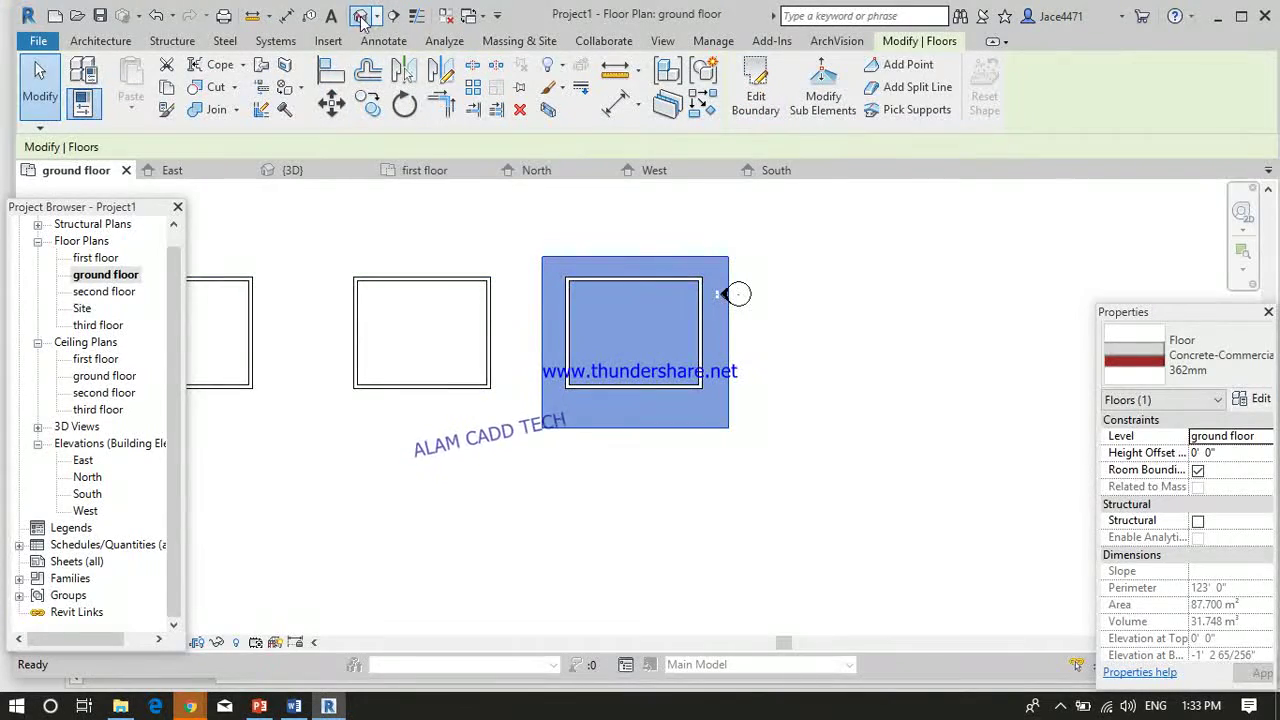
# - Reopen the new floor's boundary in a top-down 3D view and delete its east edge, facing away from the other buildings
pyautogui.click(360, 16)
pyautogui.scroll(3, 900, 585)
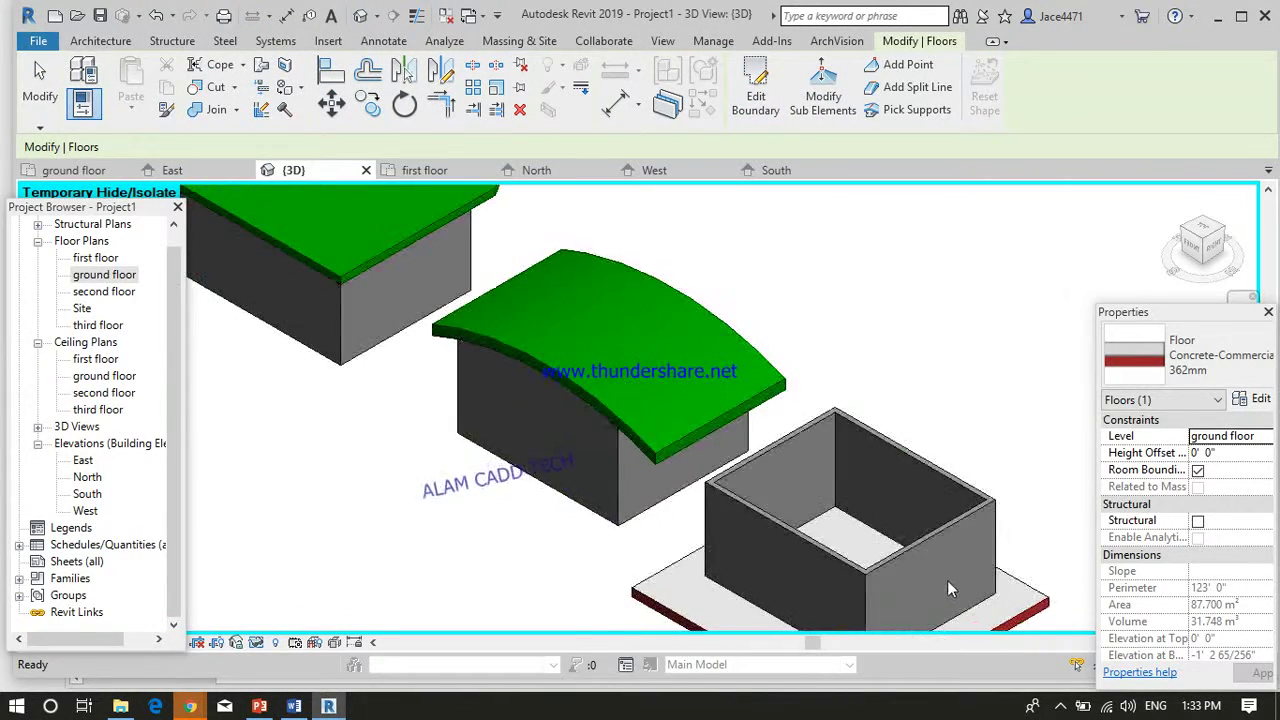
pyautogui.press('Escape')
pyautogui.scroll(-5, 960, 595)
pyautogui.scroll(5, 999, 616)
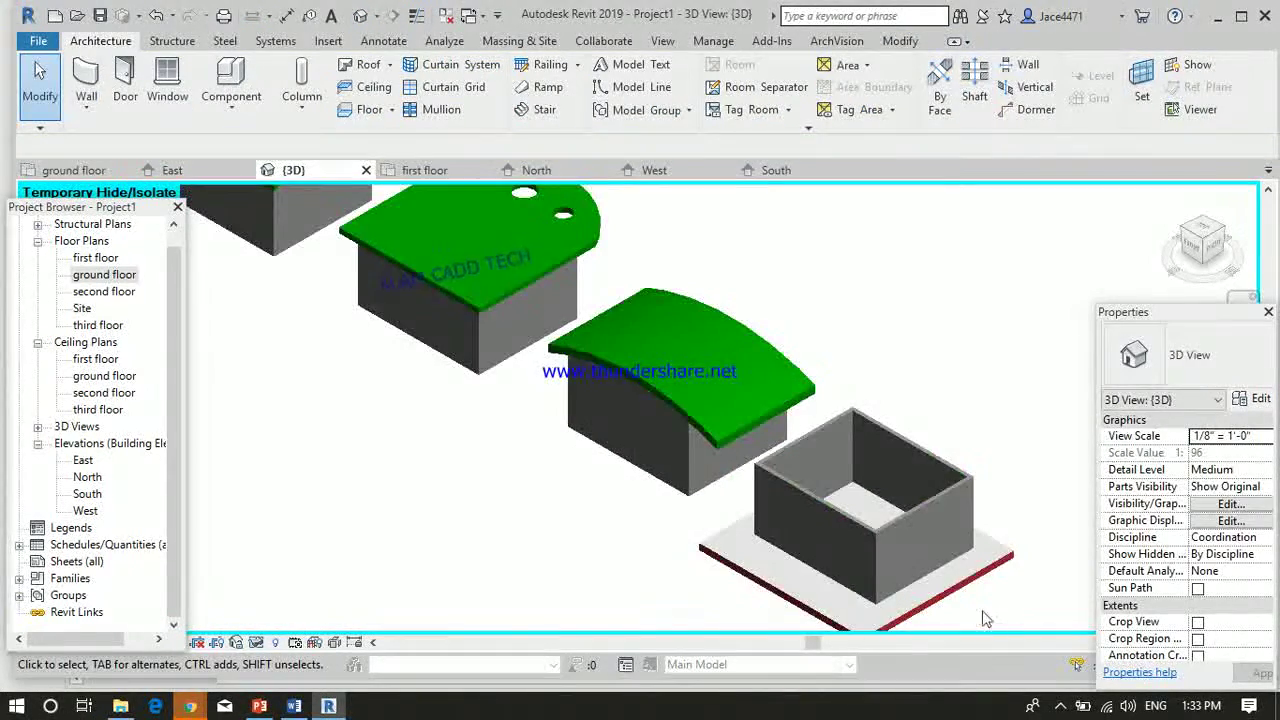
pyautogui.scroll(5, 940, 600)
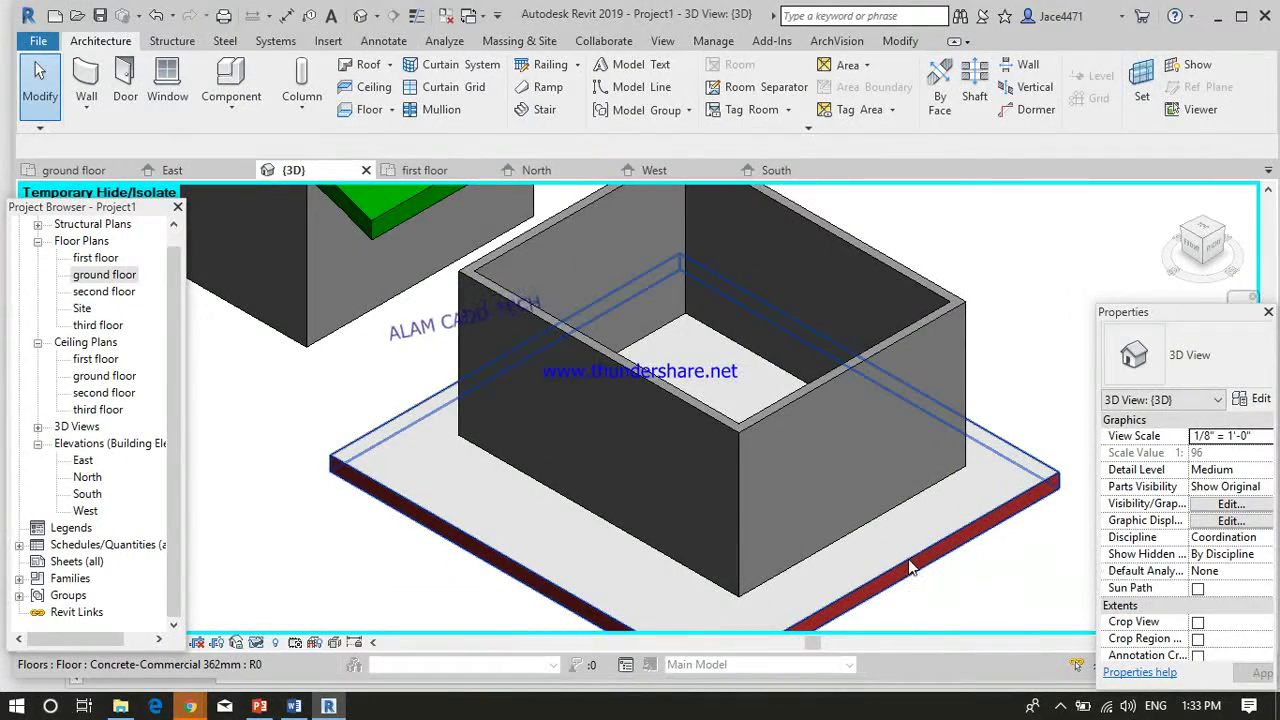
pyautogui.click(909, 567)
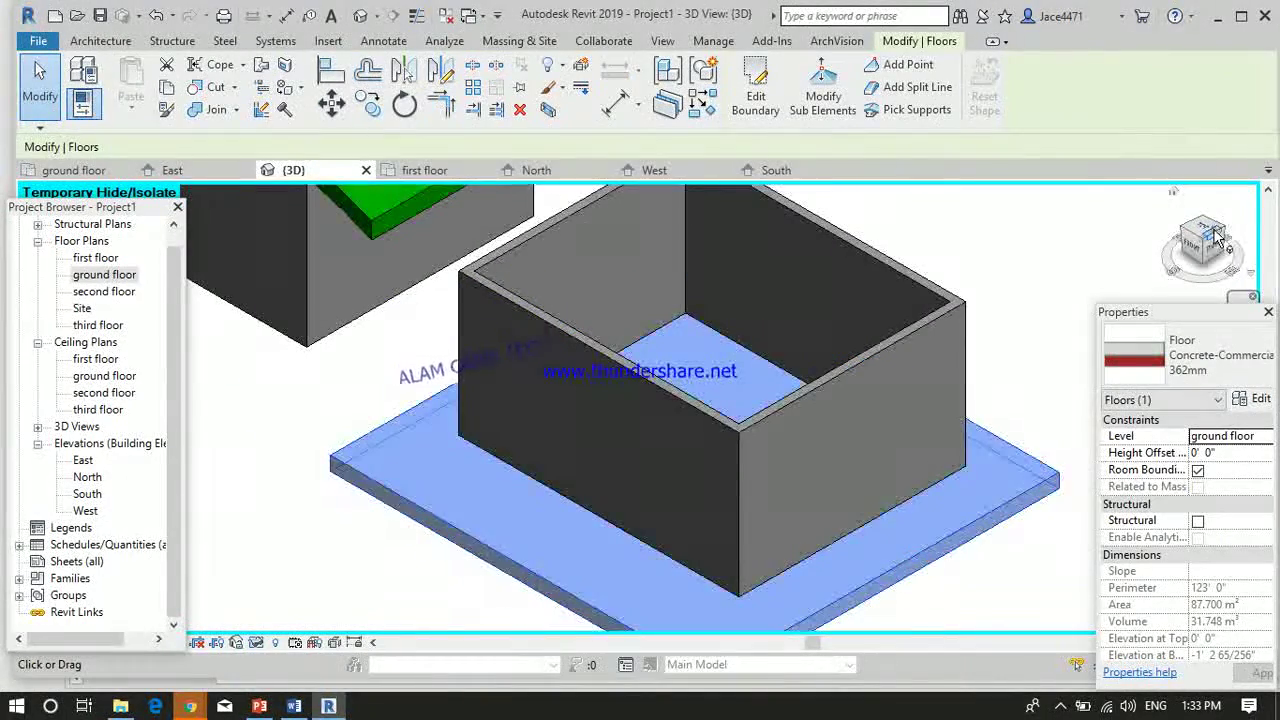
pyautogui.click(1213, 233)
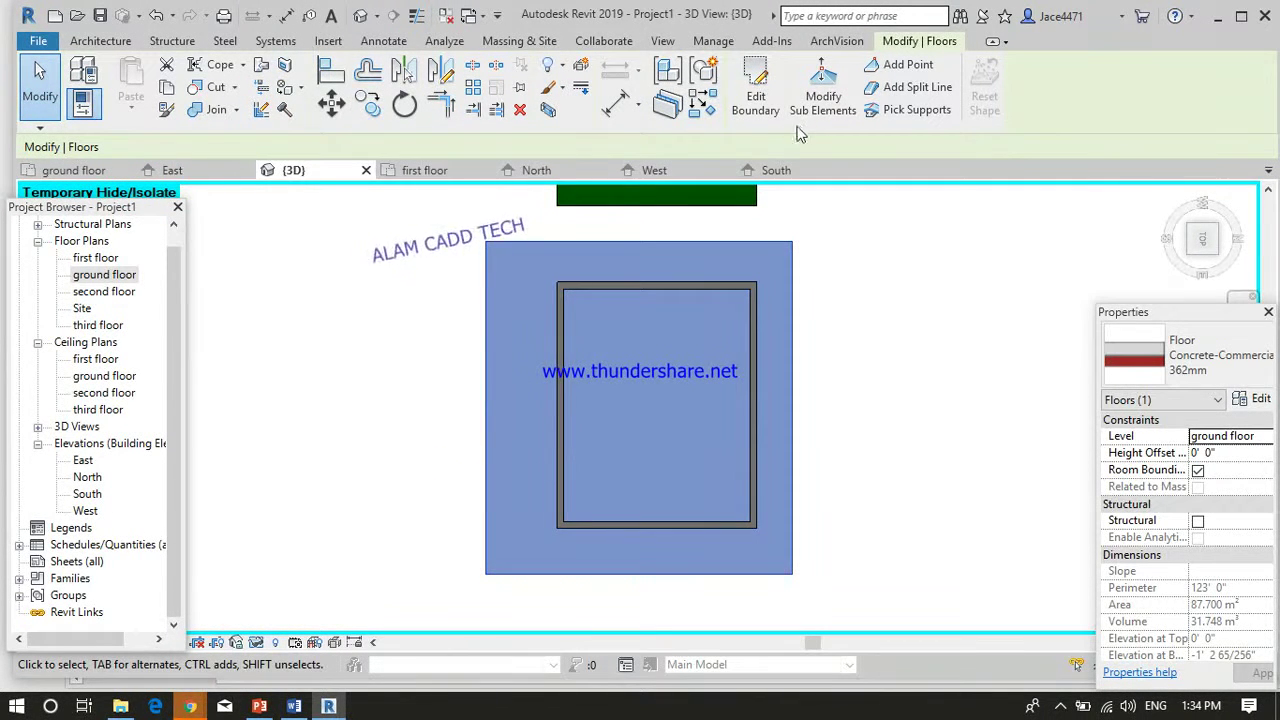
pyautogui.click(756, 88)
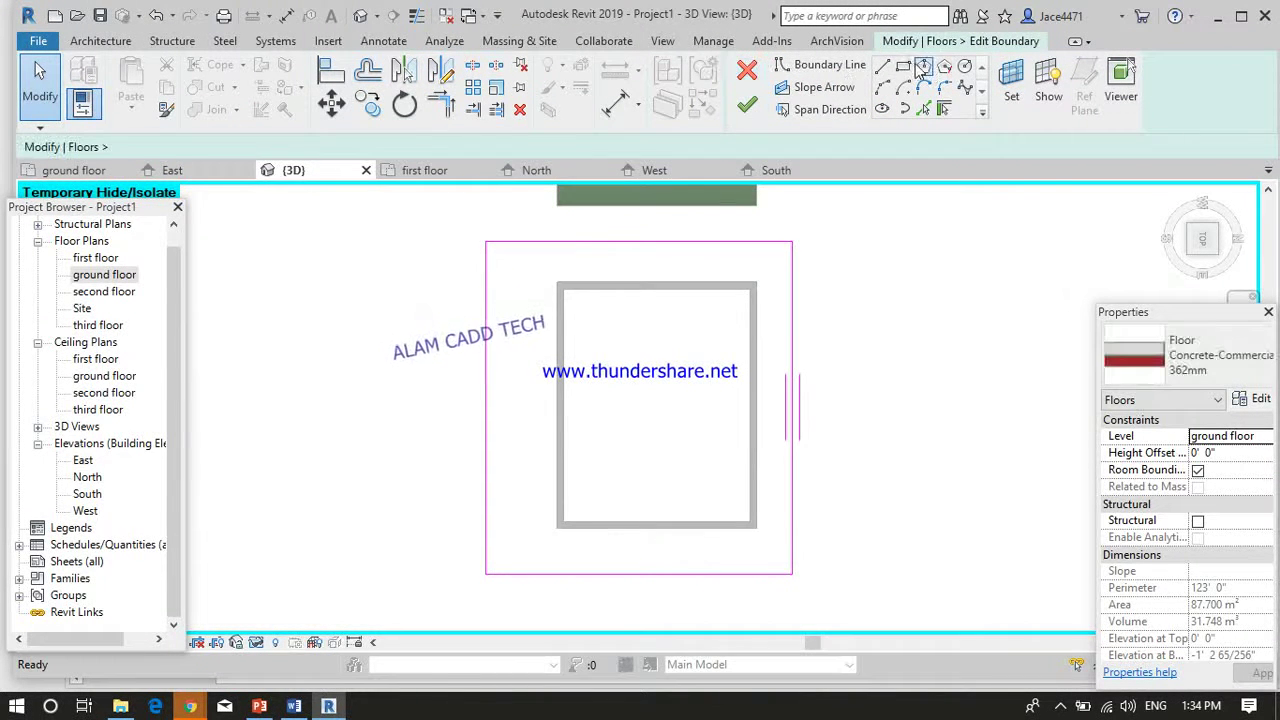
pyautogui.click(690, 576)
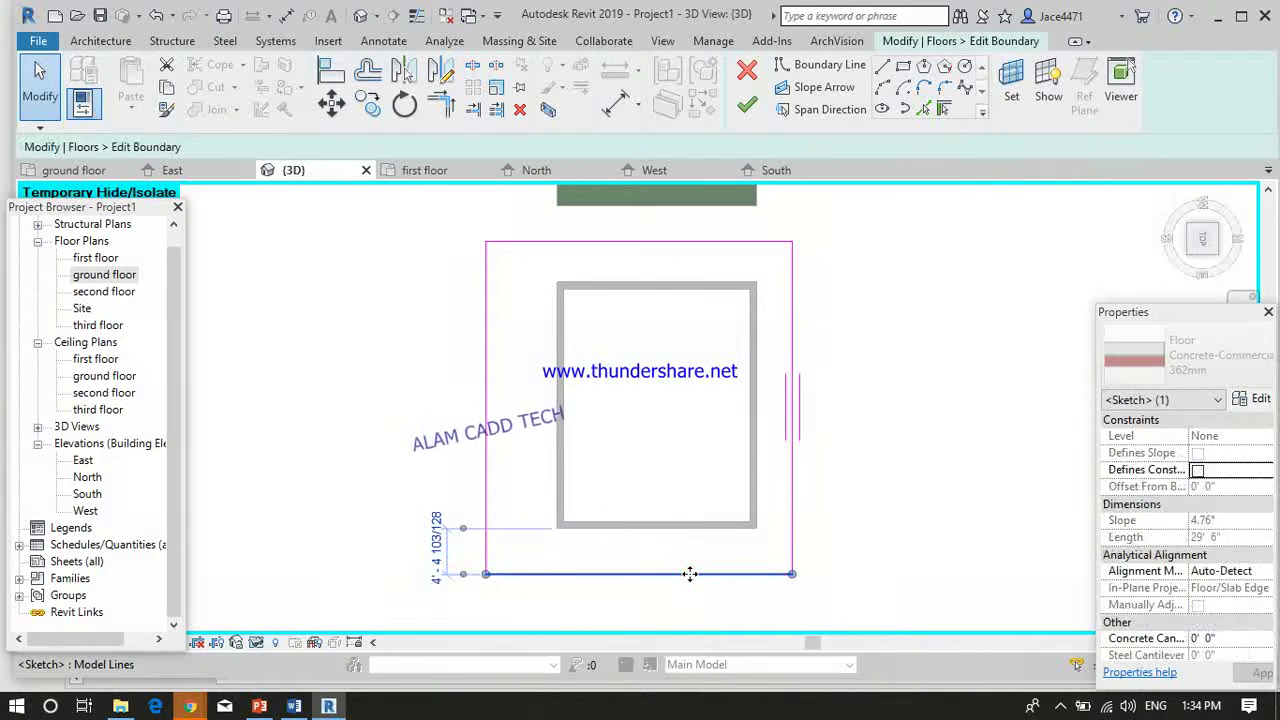
pyautogui.click(507, 615)
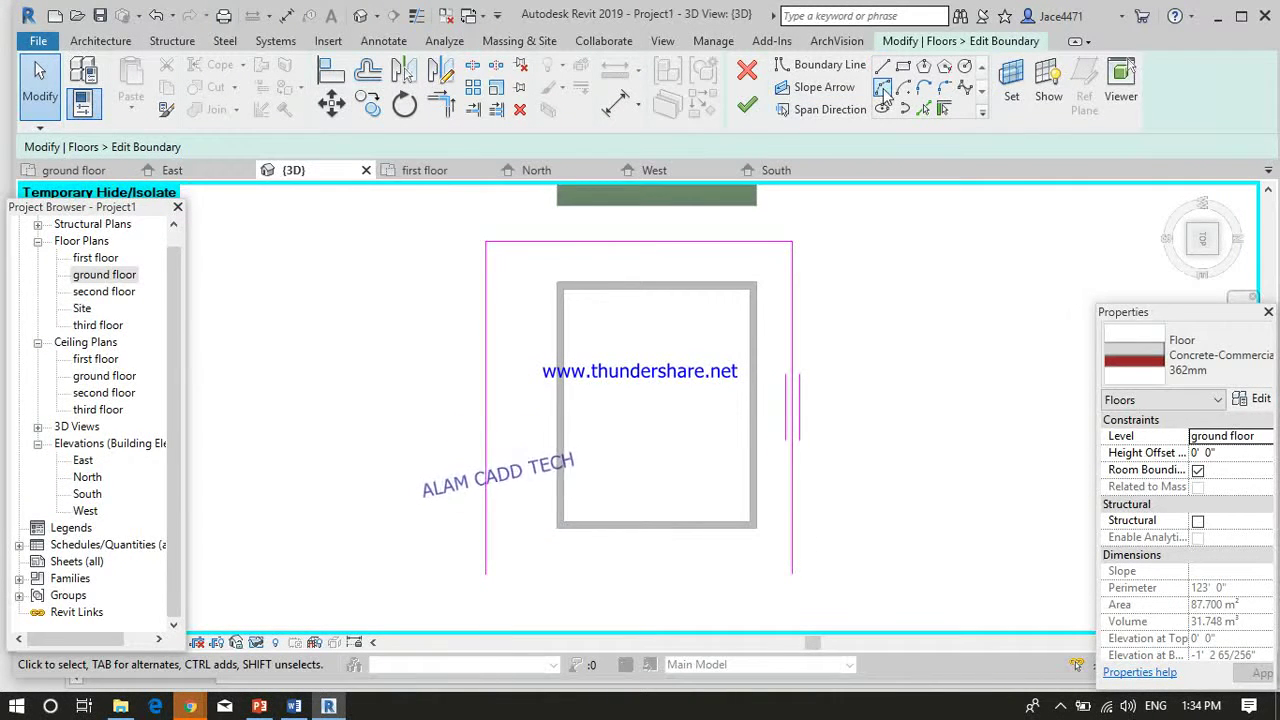
# - Close the floor's open east side with an outward arc of about 25' 4" radius, finish the boundary and return to the home 3D view
pyautogui.press('l')
pyautogui.press('i')
pyautogui.click(486, 575)
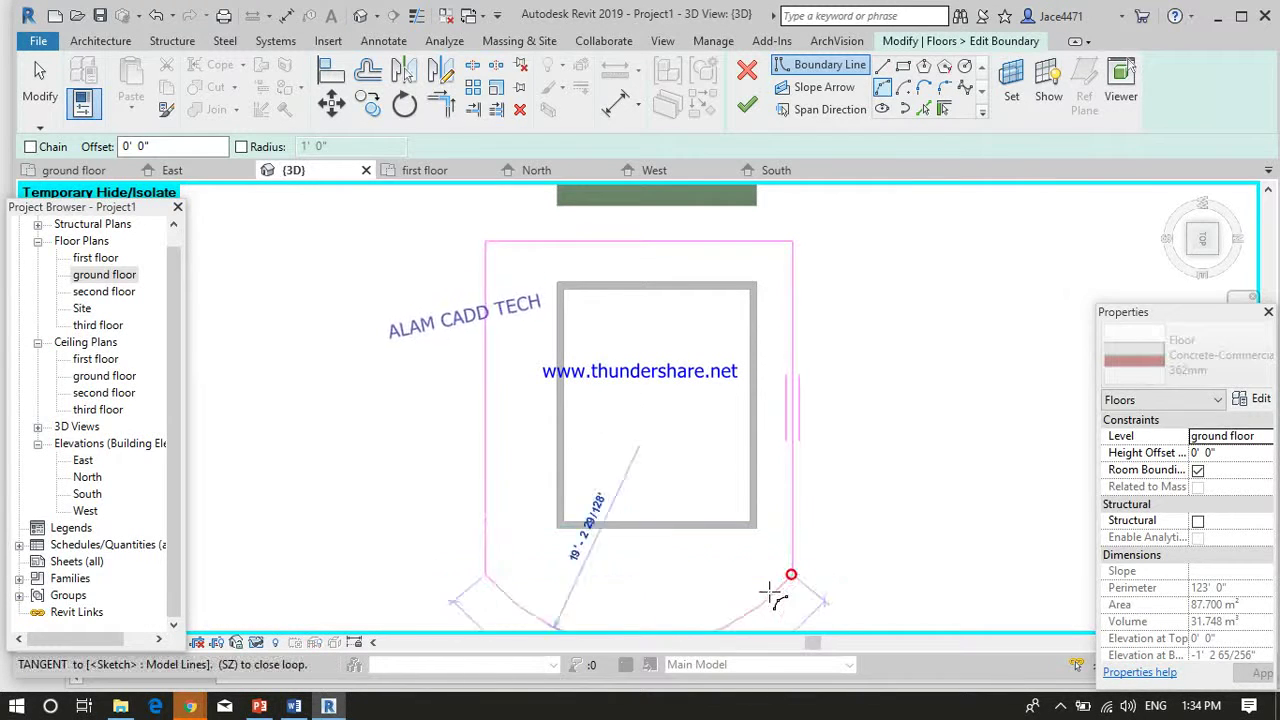
pyautogui.click(782, 582)
pyautogui.click(764, 598)
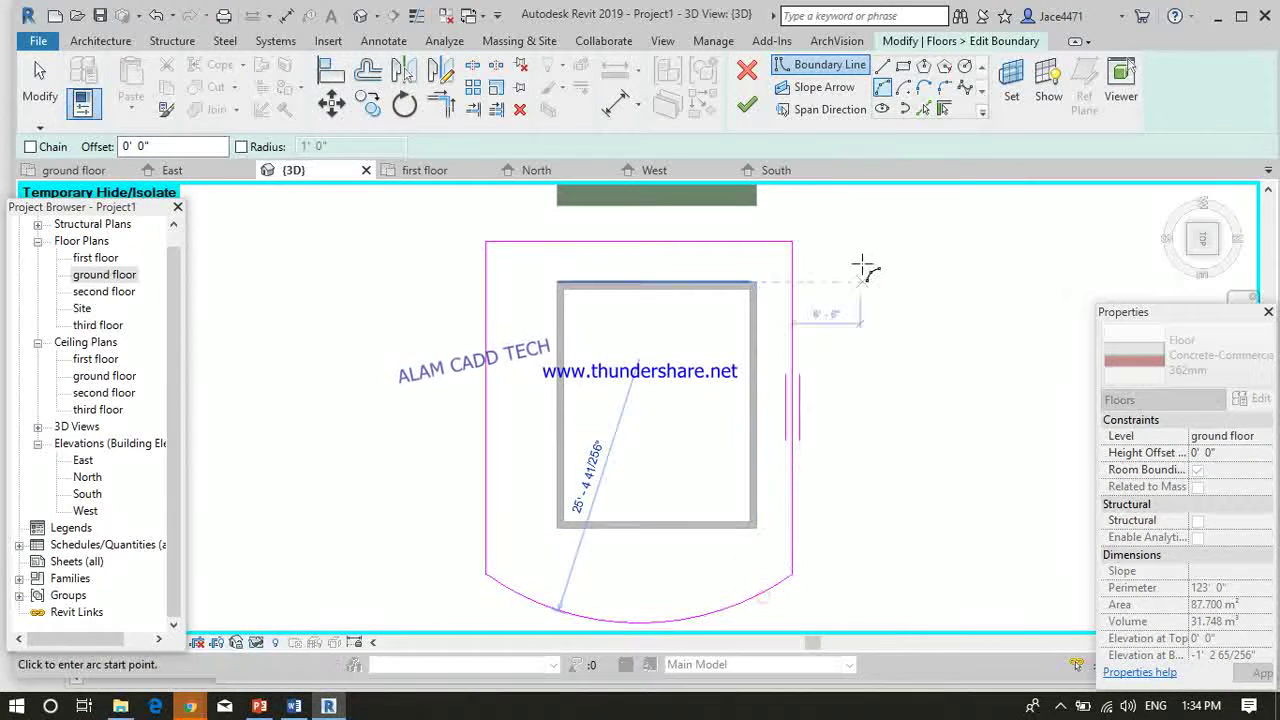
pyautogui.click(747, 104)
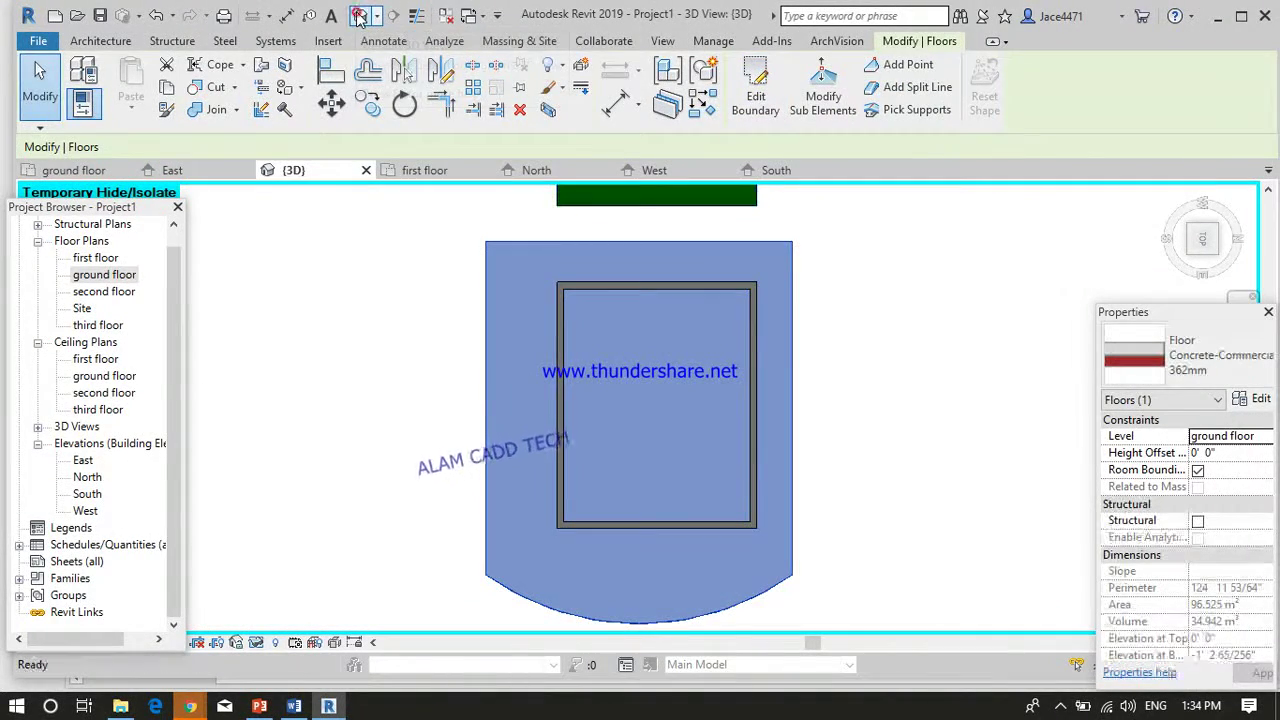
pyautogui.press('Escape')
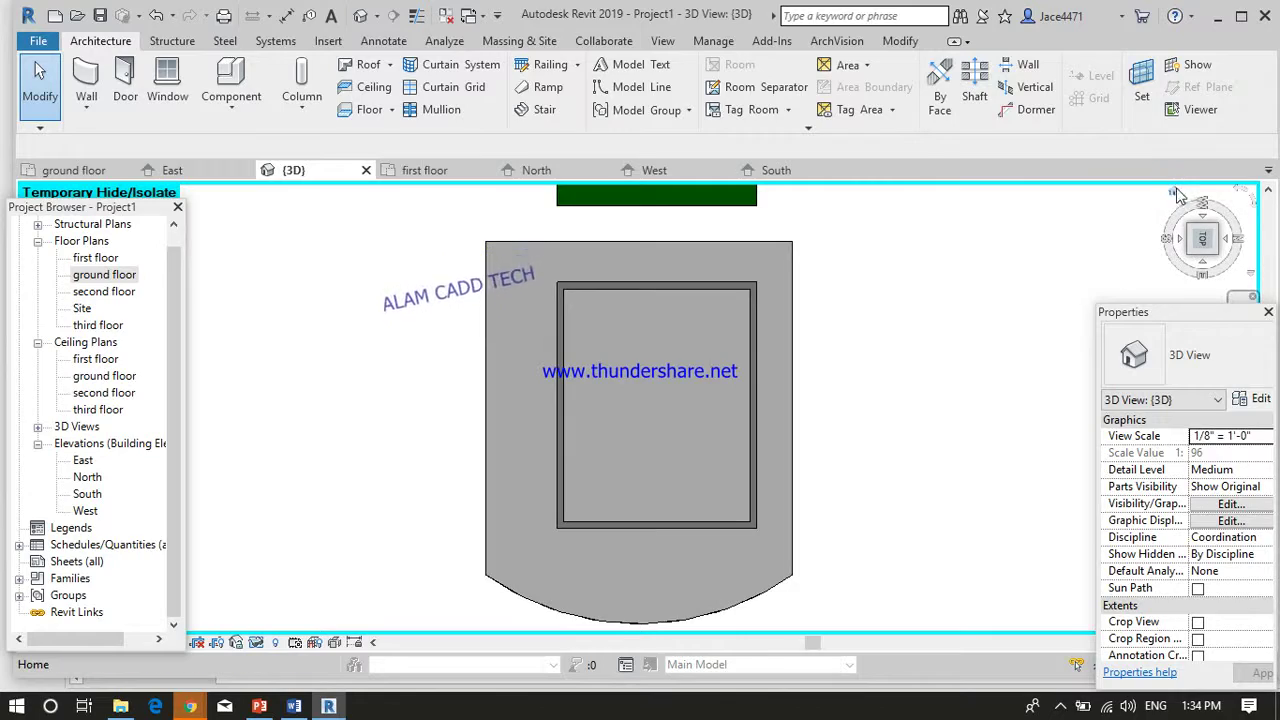
pyautogui.click(1174, 198)
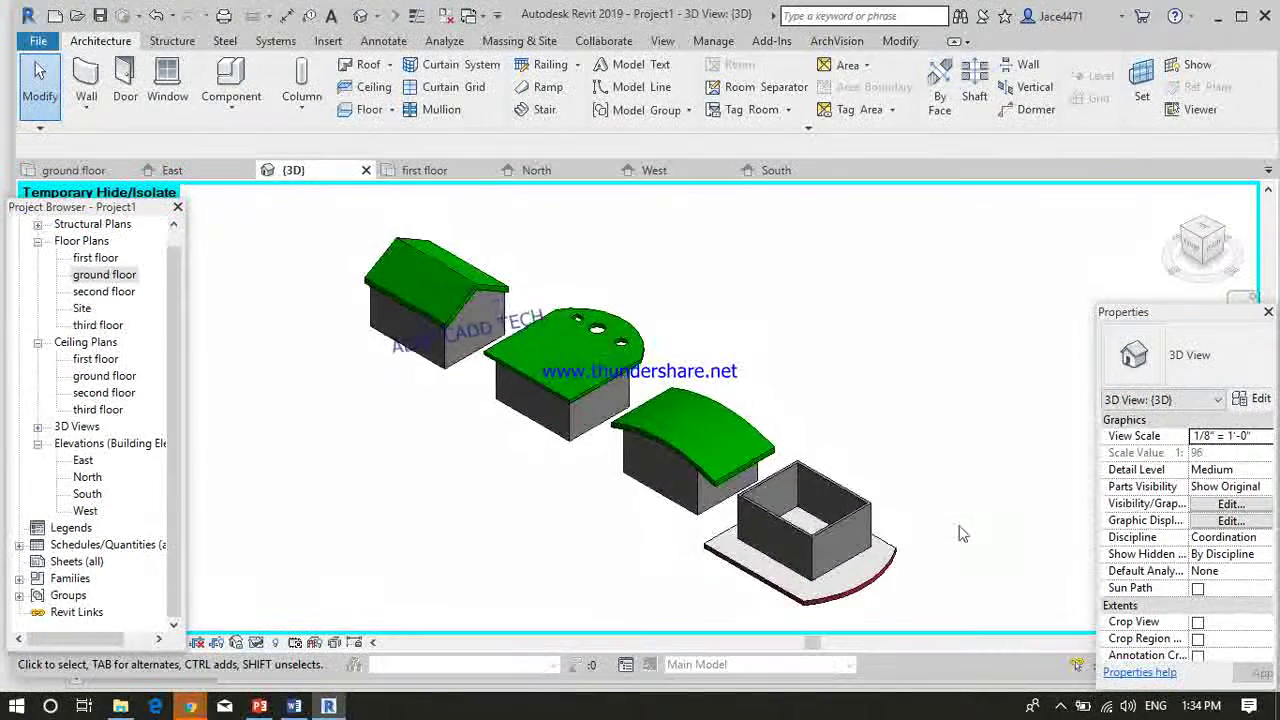
pyautogui.scroll(3, 890, 583)
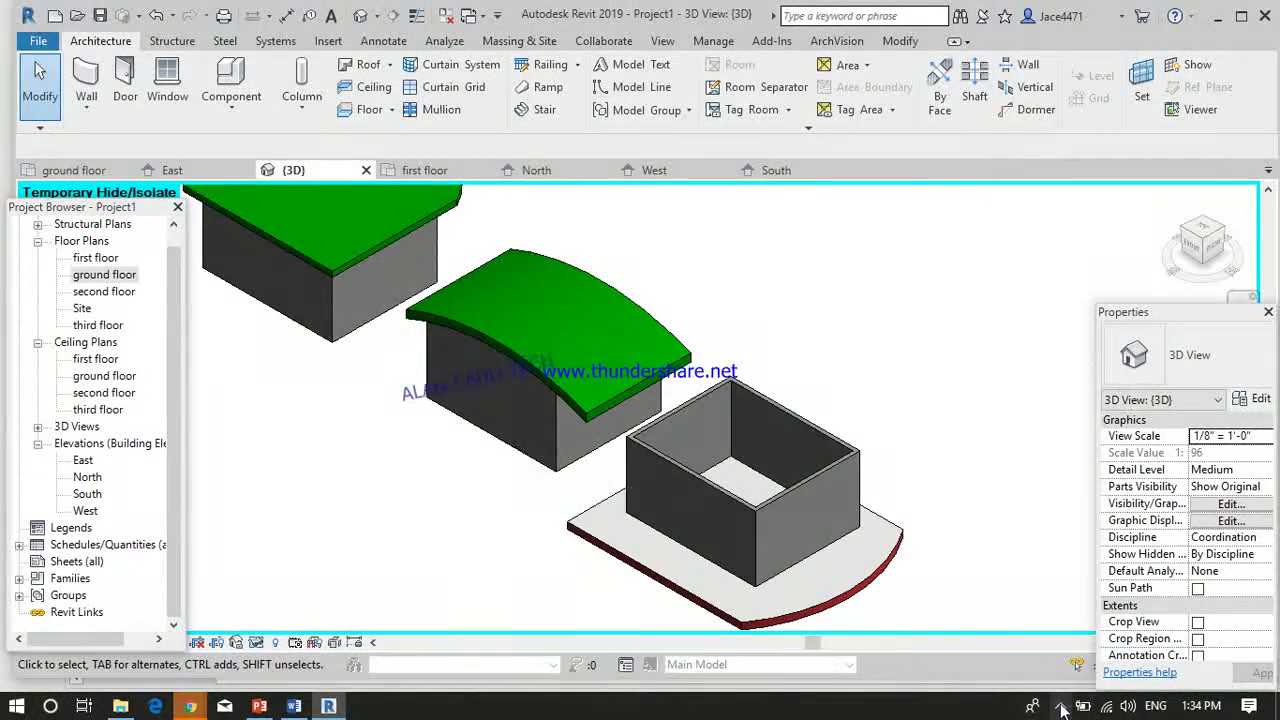
pyautogui.click(1061, 706)
pyautogui.click(1044, 670)
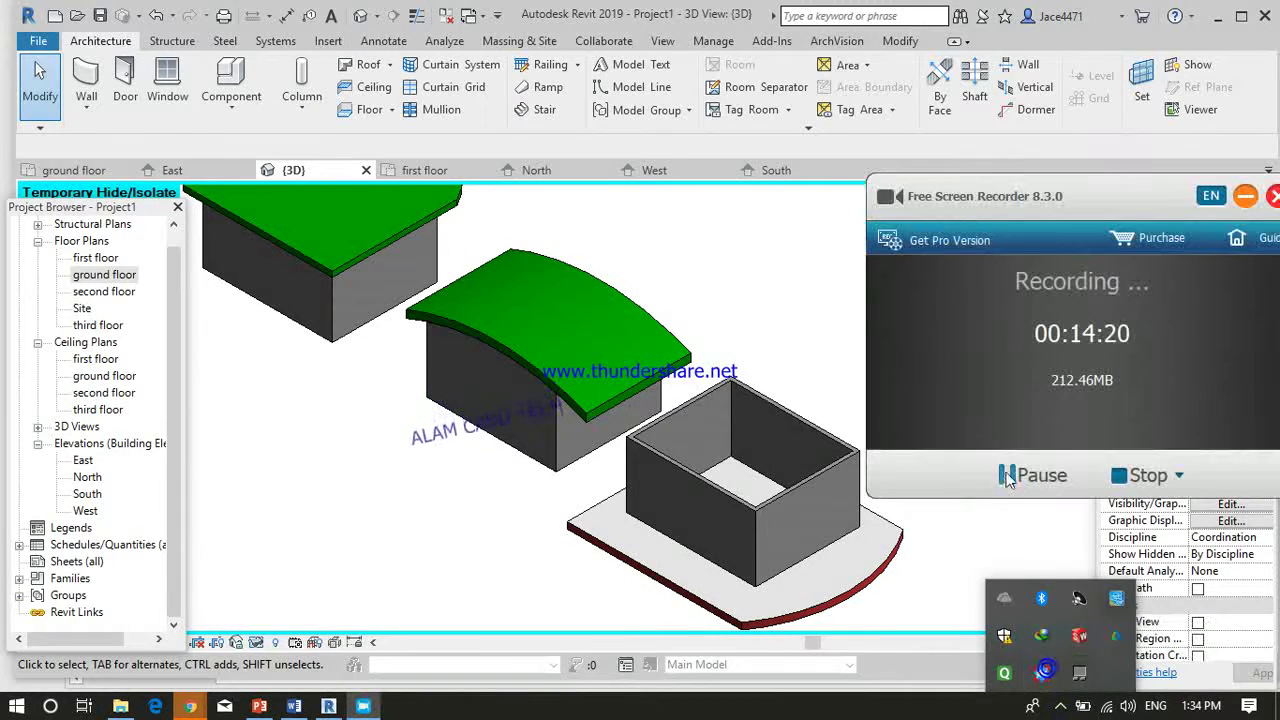
pyautogui.click(1245, 198)
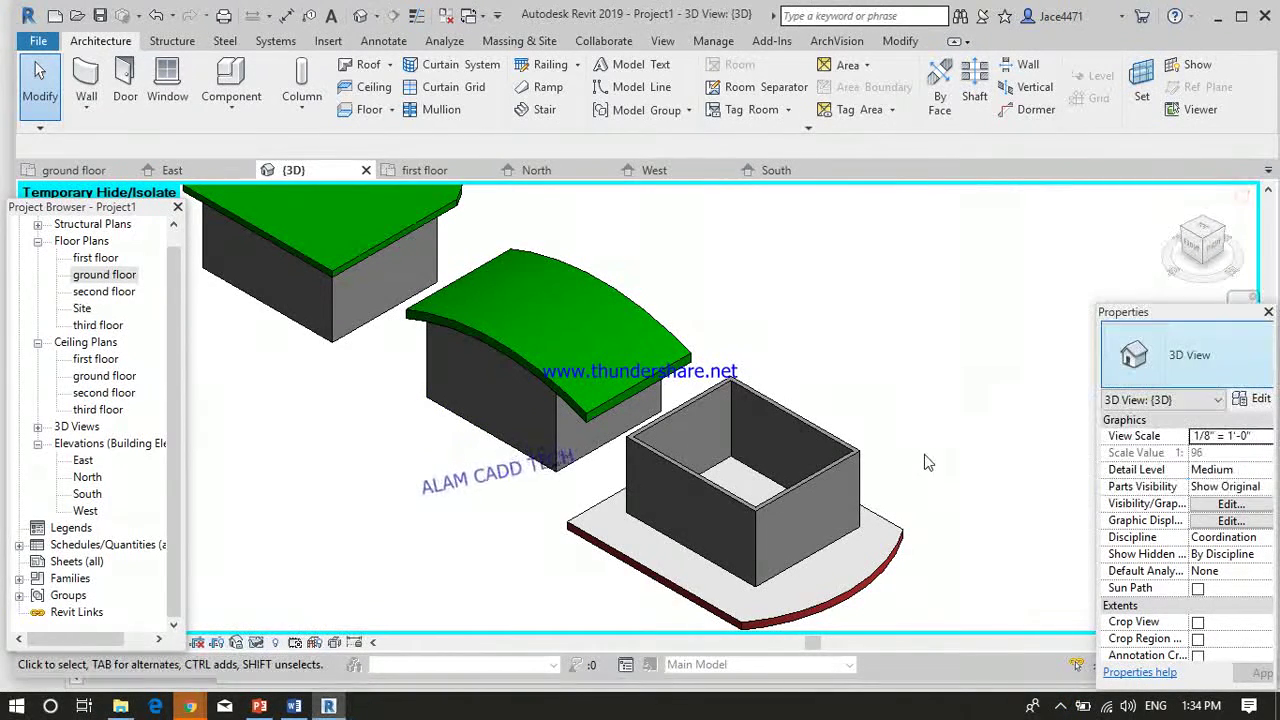
pyautogui.scroll(3, 866, 588)
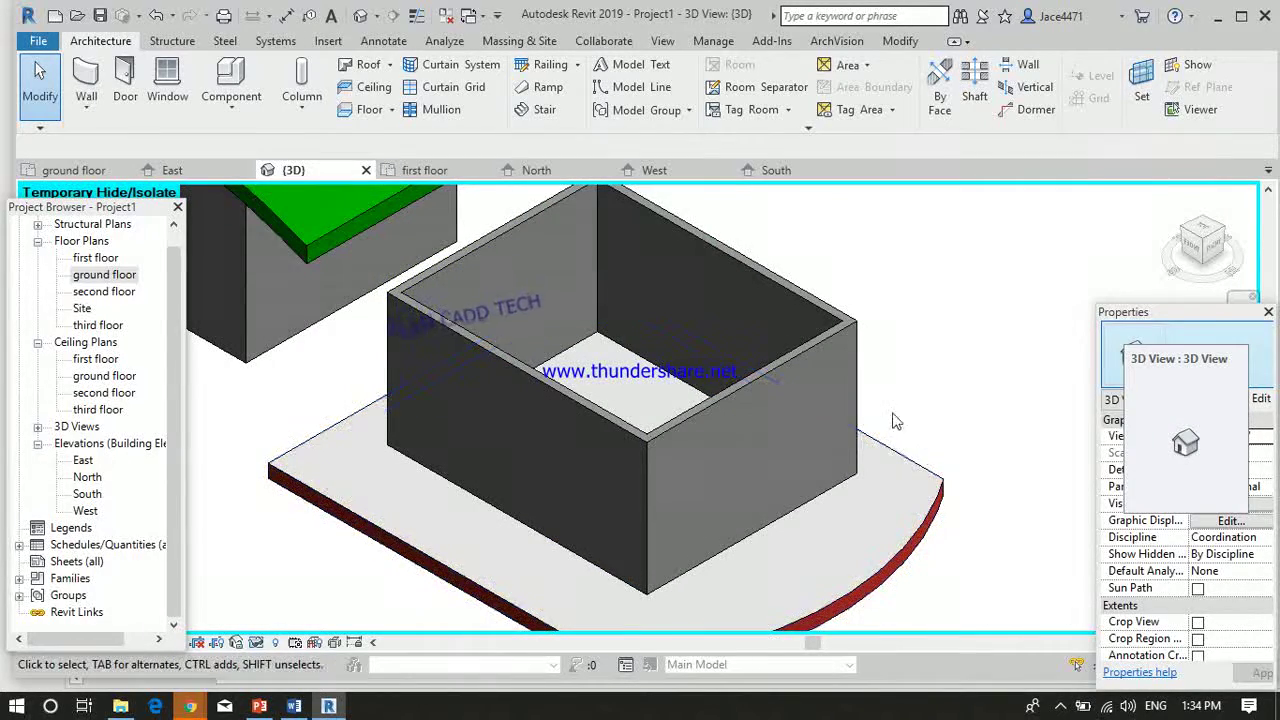
pyautogui.scroll(-2, 922, 445)
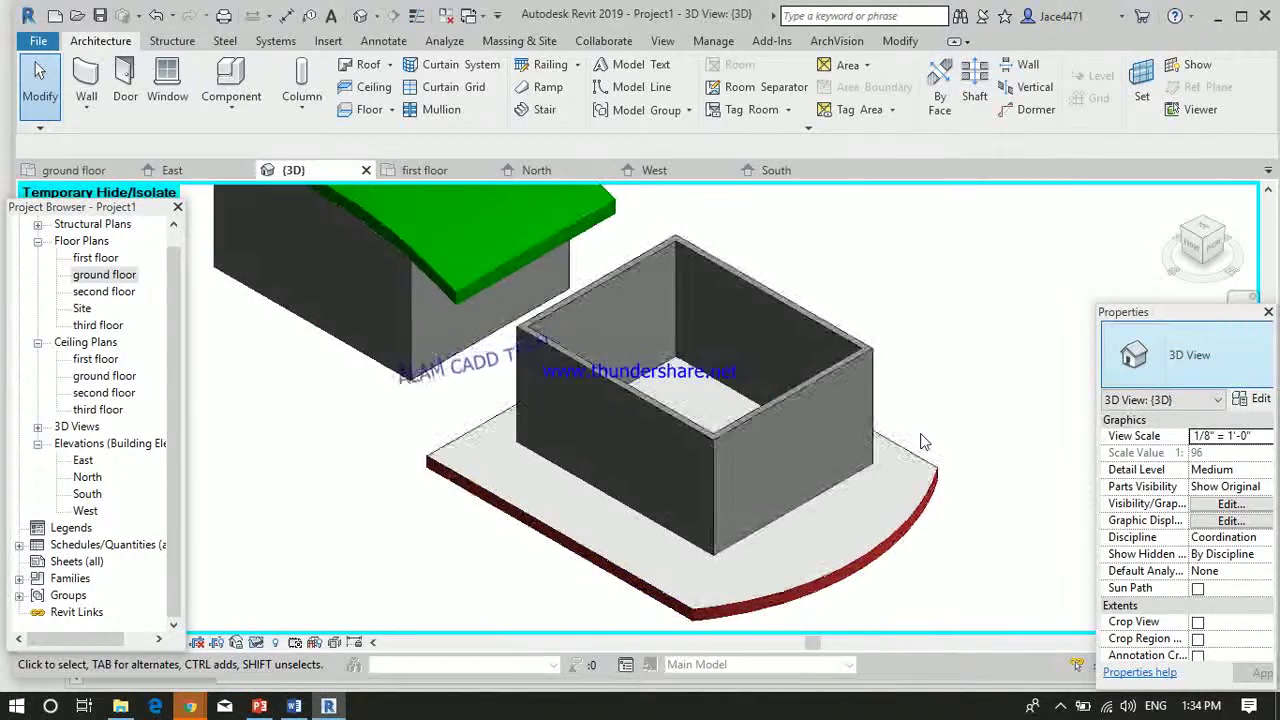
pyautogui.scroll(-3, 921, 438)
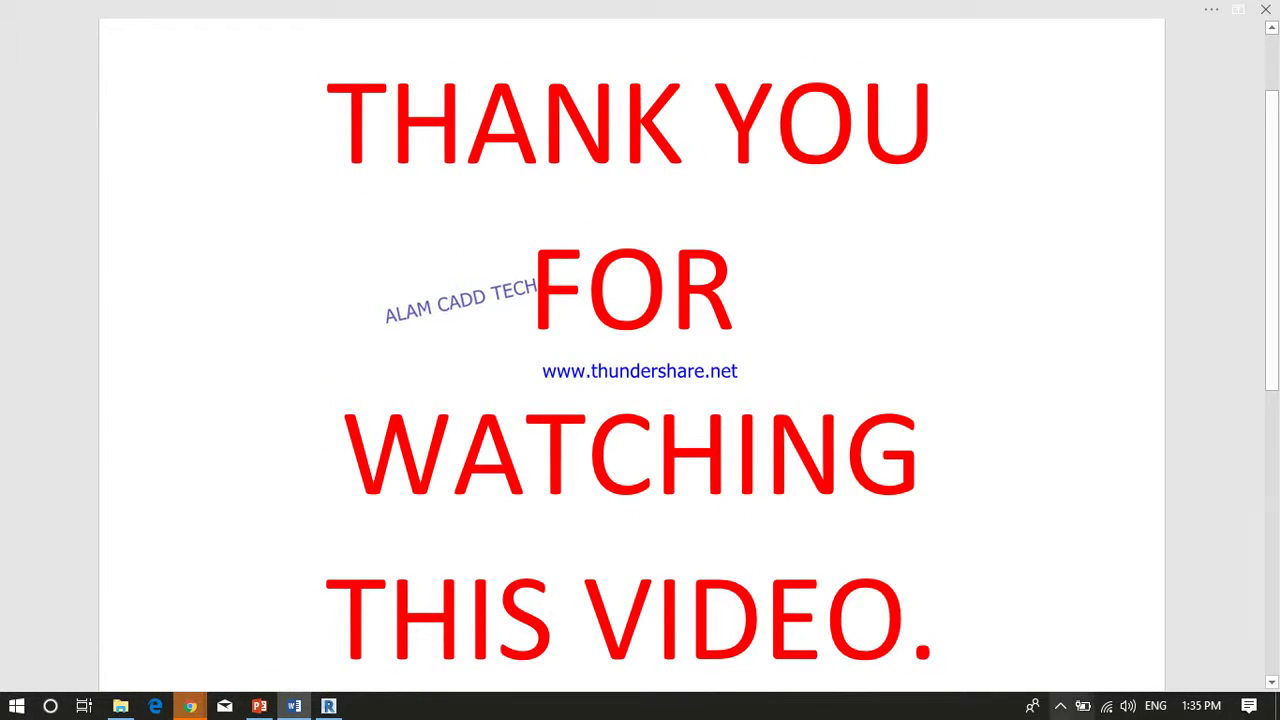
pyautogui.click(1061, 706)
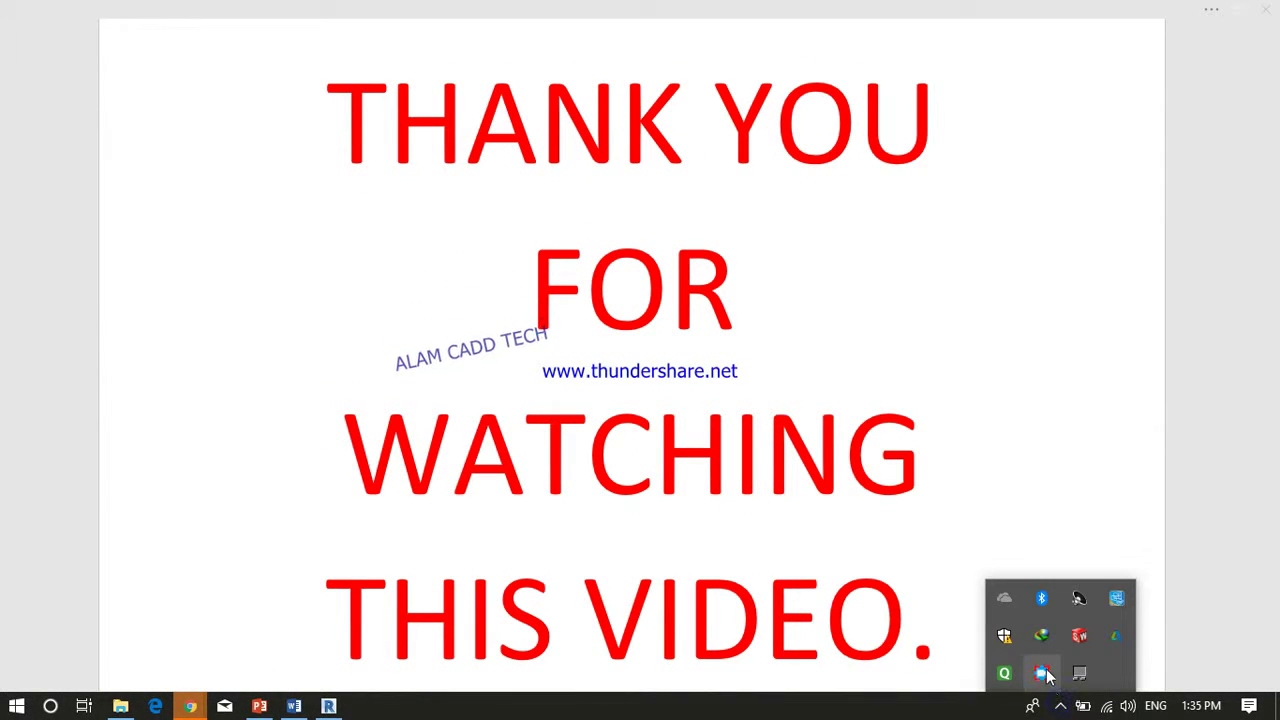